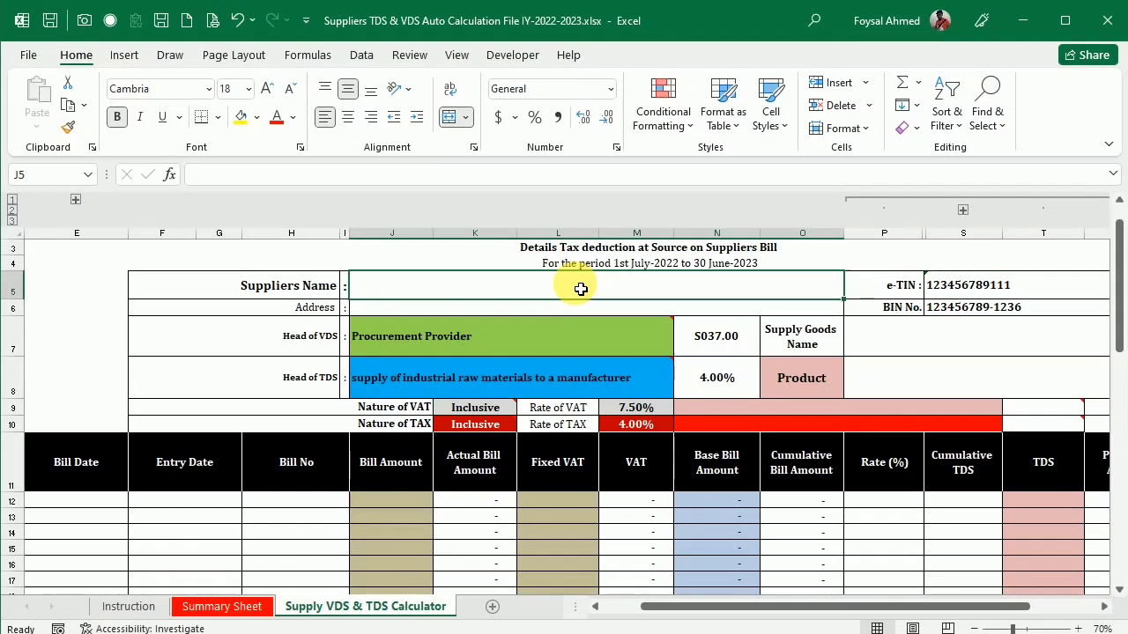
# Step: Switch to the browser article on calculating tax and VAT and examine the demo supply bill, BIN certificate and VAT calculation
pyautogui.hotkey('alt', 'Tab')
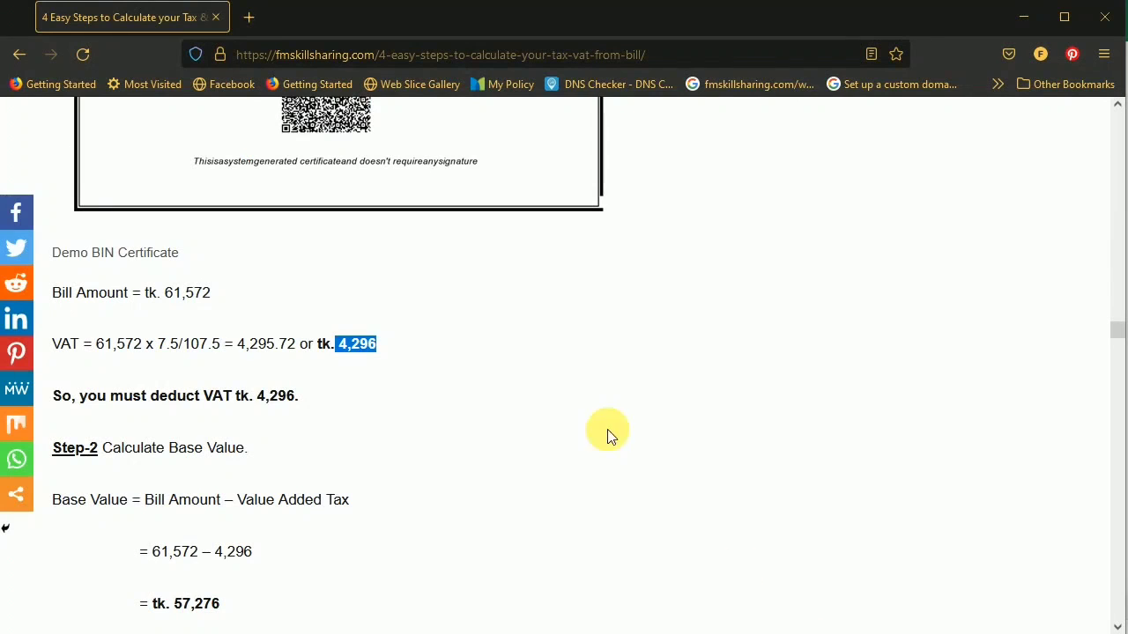
pyautogui.scroll(10, 544, 376)
pyautogui.scroll(10, 533, 365)
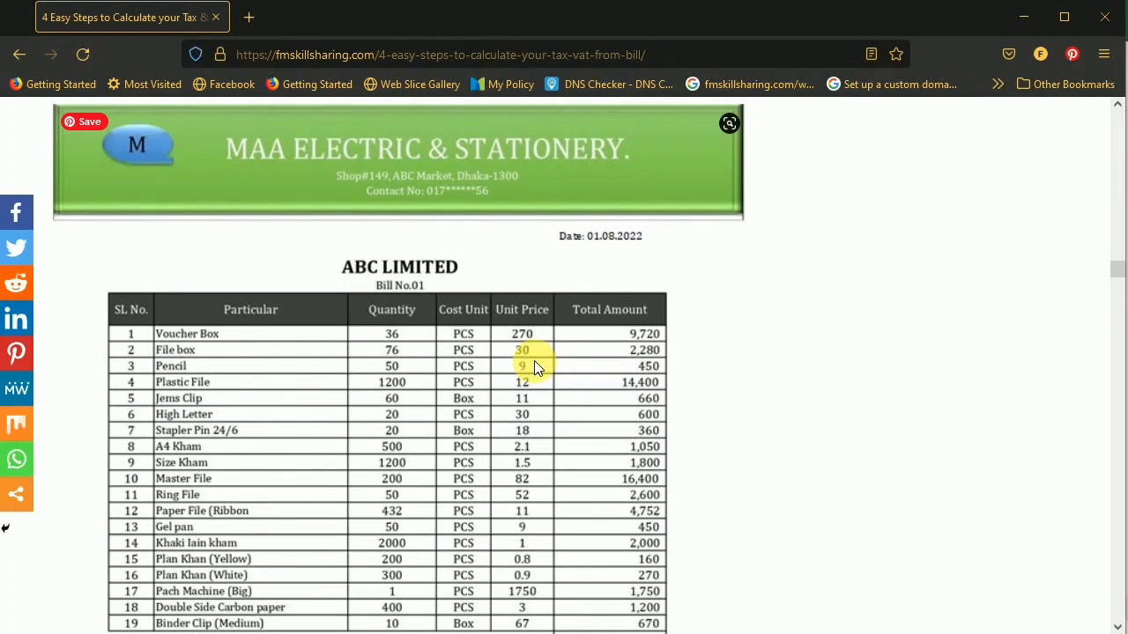
pyautogui.scroll(-3, 534, 361)
pyautogui.scroll(3, 527, 368)
pyautogui.scroll(-8, 515, 401)
pyautogui.scroll(-14, 521, 406)
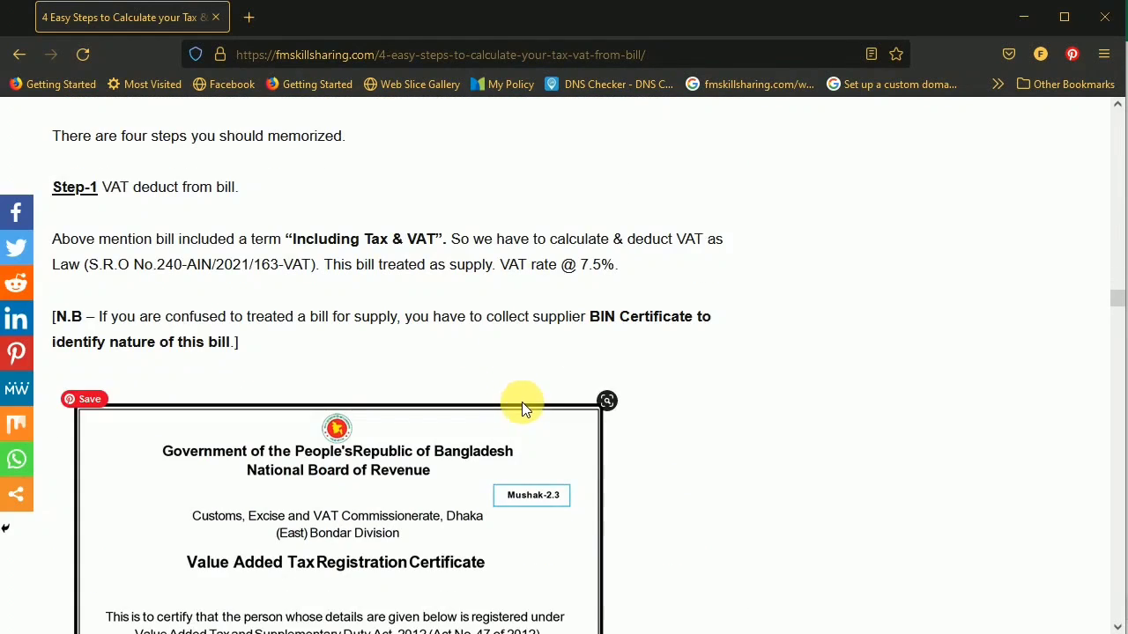
pyautogui.scroll(-3, 524, 394)
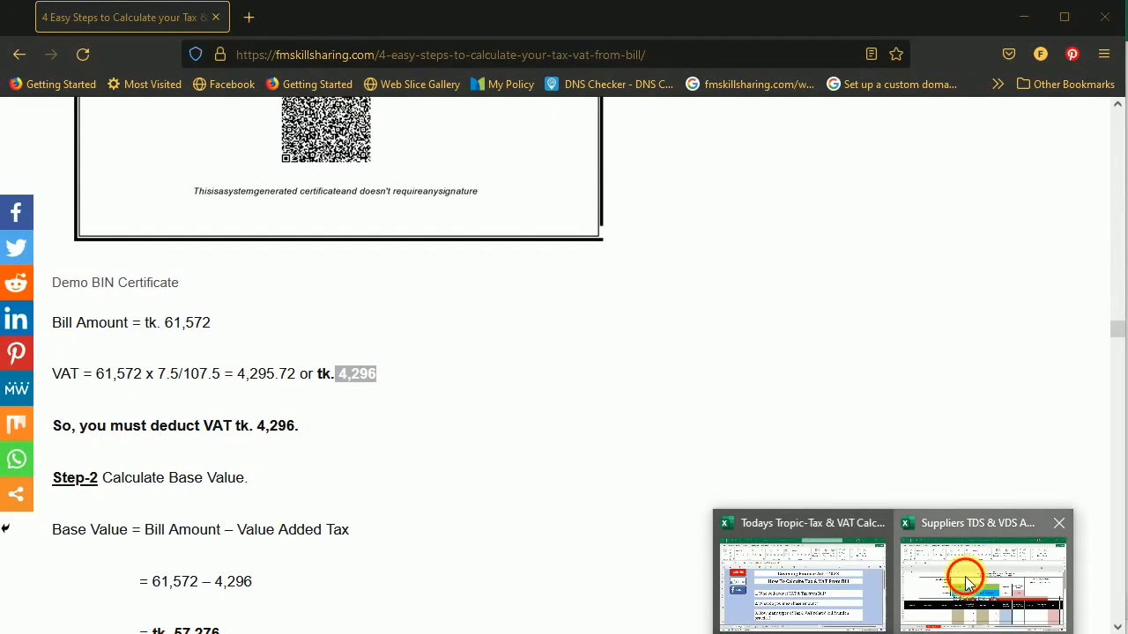
# Step: Switch to the Suppliers TDS & VDS Auto Calculation workbook in Excel and set the supplier's name to Maa Electric & Stationery
pyautogui.click(963, 572)
pyautogui.write('Maa Electric & Stationery')
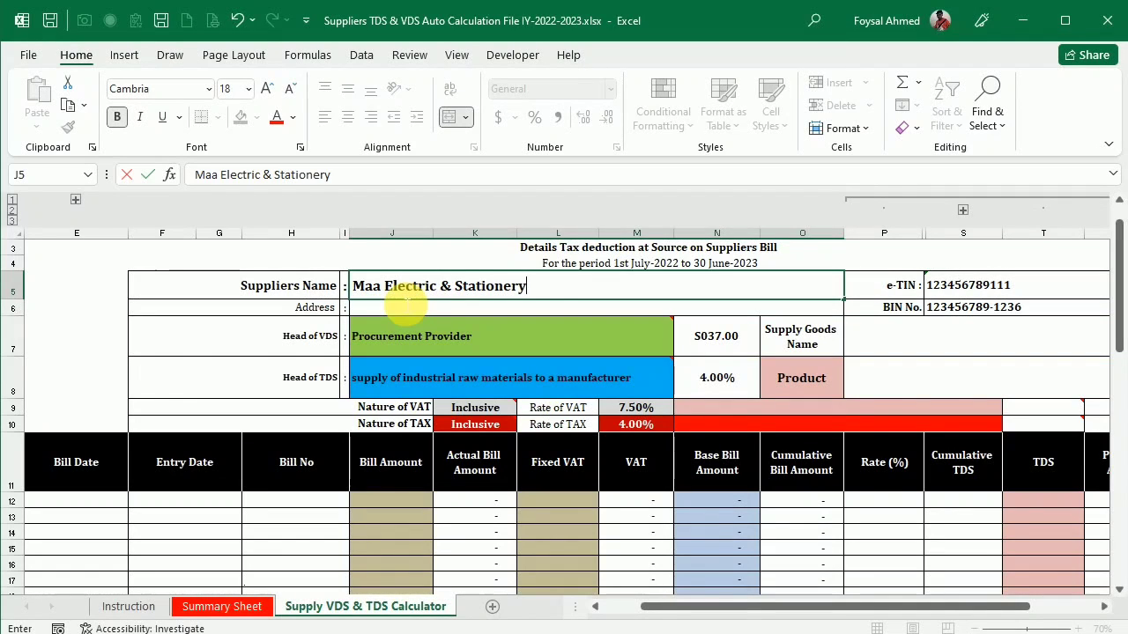
pyautogui.click(404, 302)
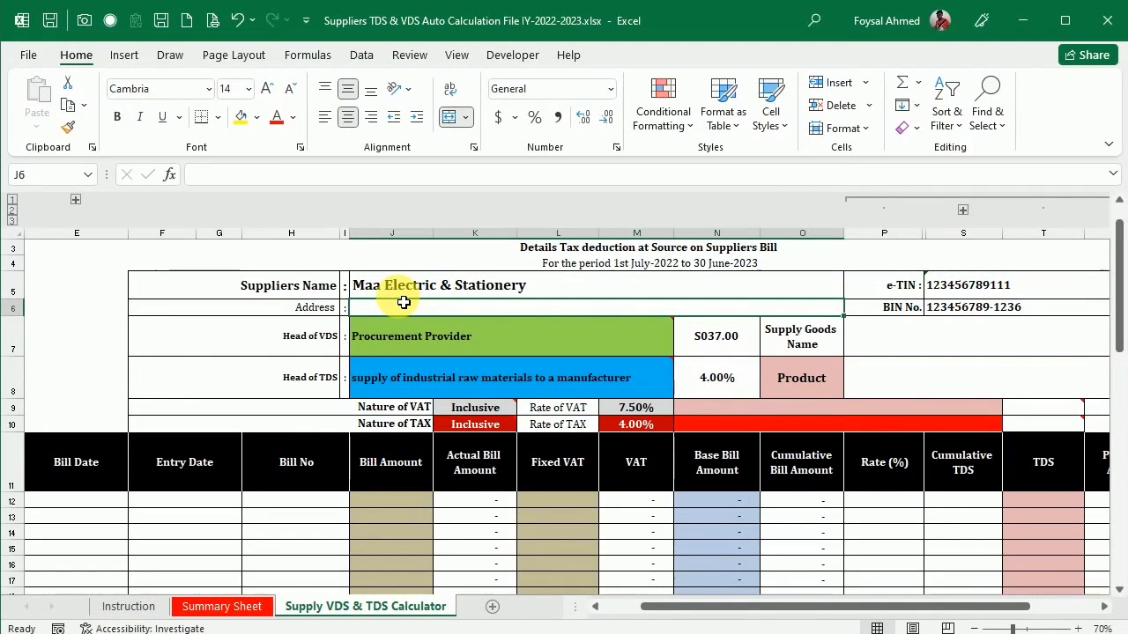
# Step: Fill in the supplier's address under the supplier name and left-align it
pyautogui.write('123, Dhaka')
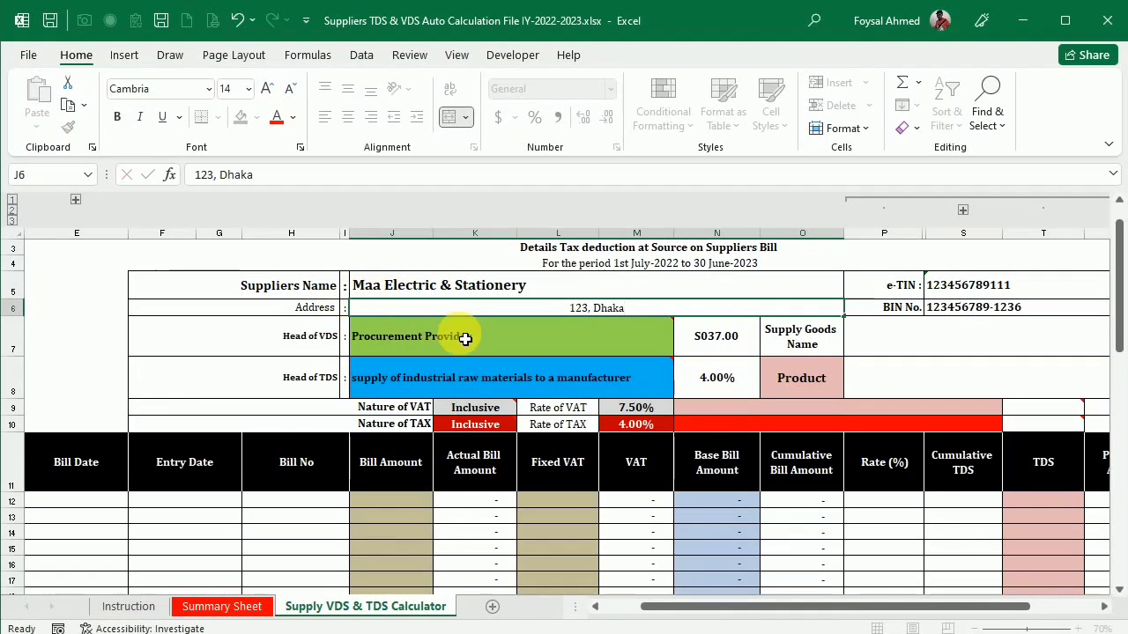
pyautogui.click(527, 333)
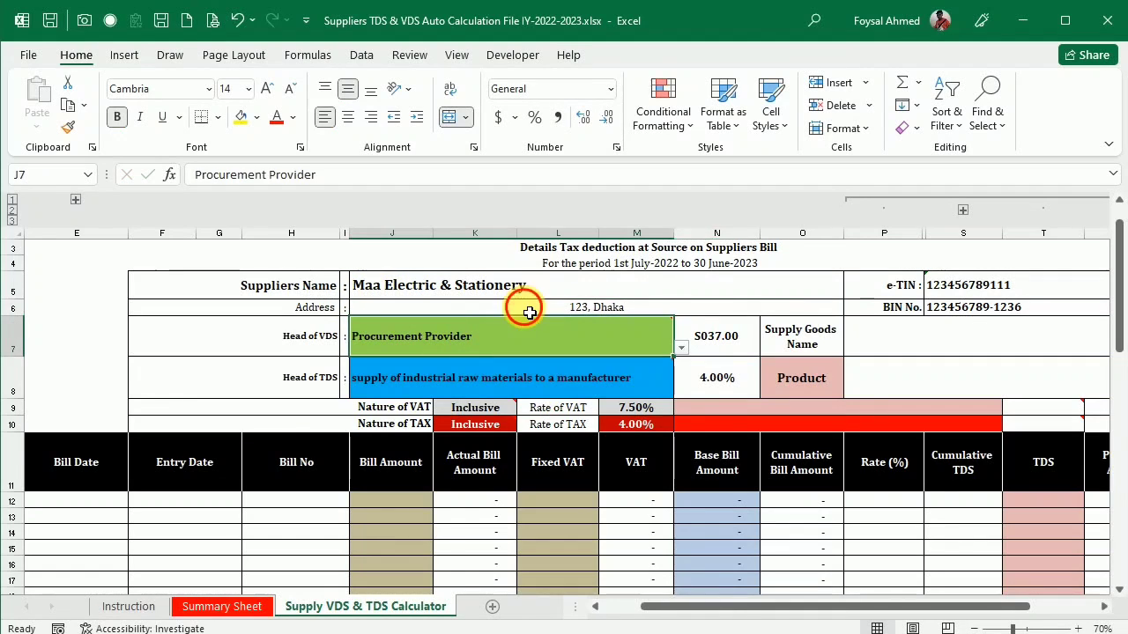
pyautogui.click(521, 309)
pyautogui.click(323, 119)
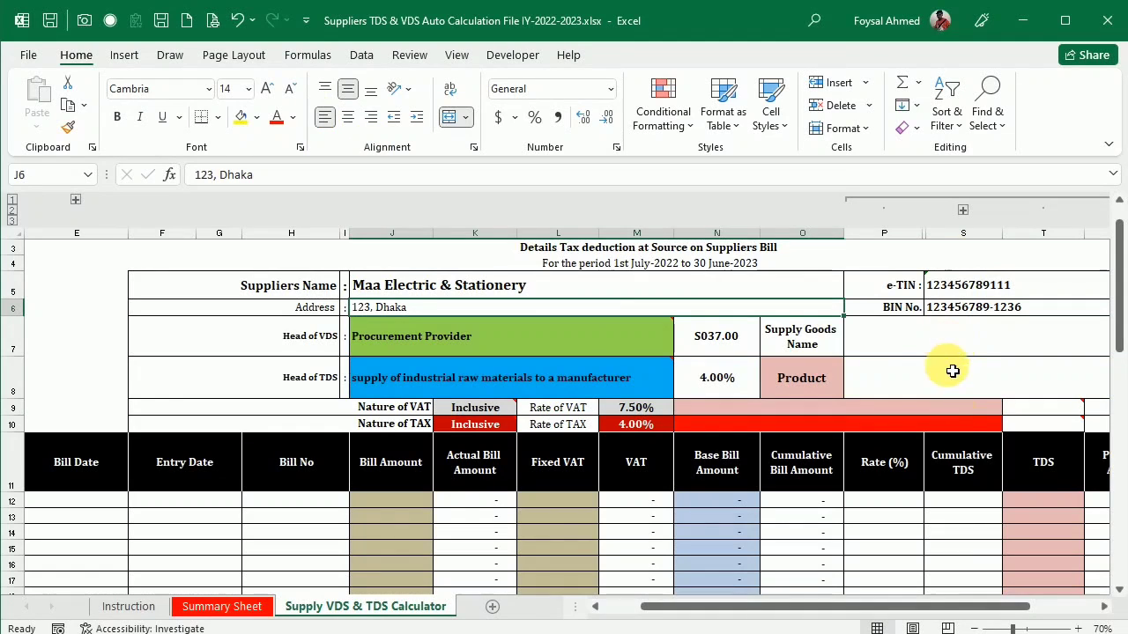
# Step: Check the supplier's e-TIN and BIN number cells and enter Stationery as the supply goods name
pyautogui.moveTo(921, 610); pyautogui.dragTo(976, 606)
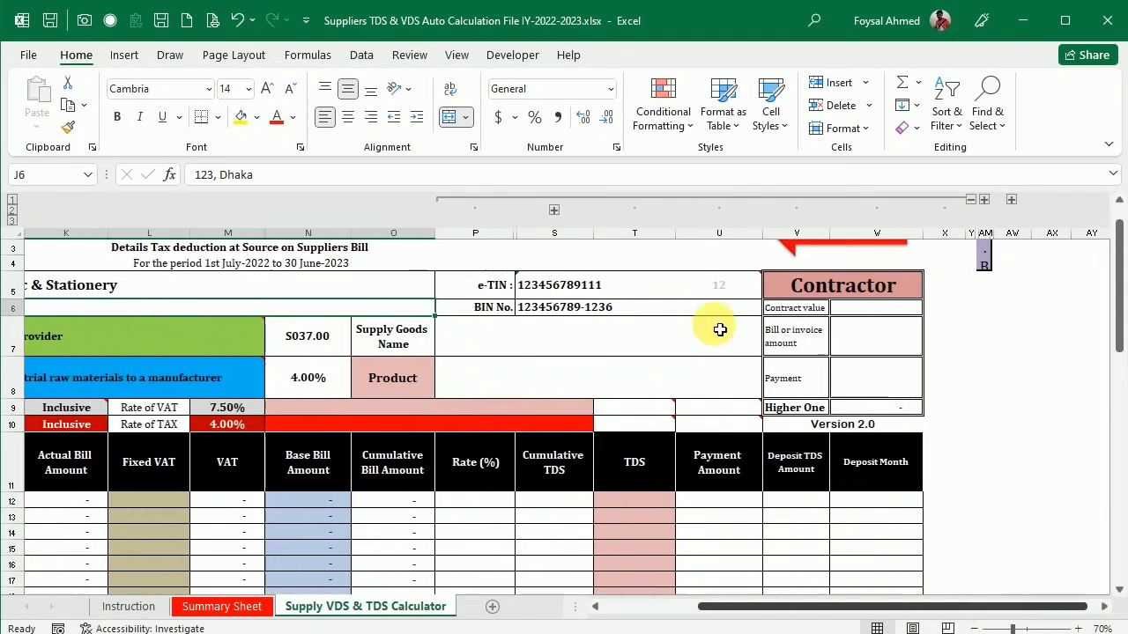
pyautogui.click(608, 293)
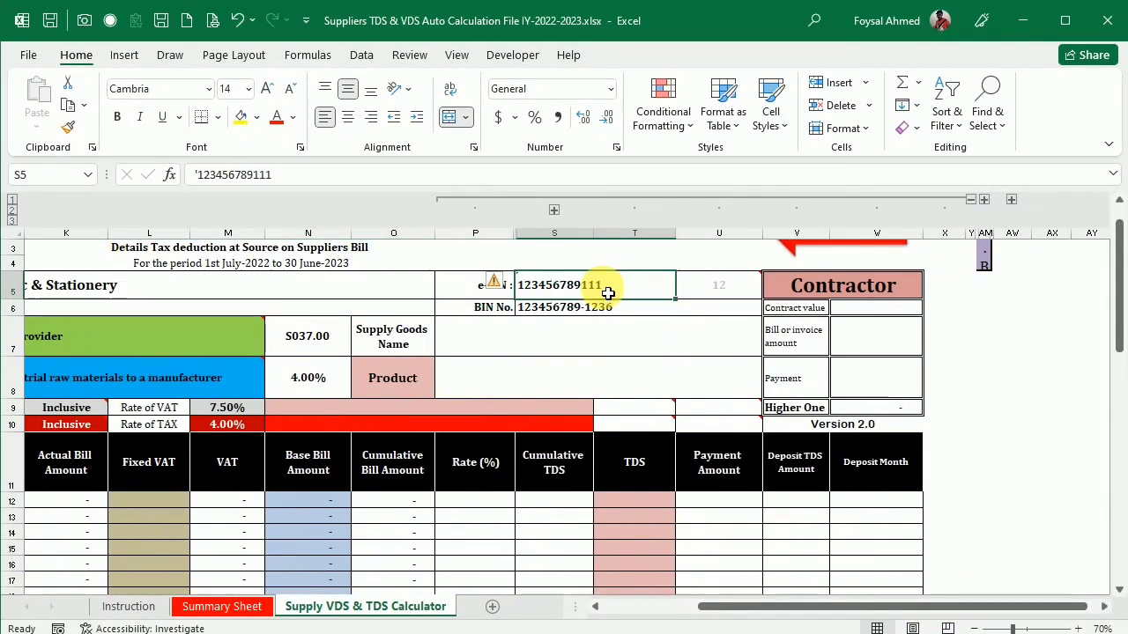
pyautogui.click(545, 318)
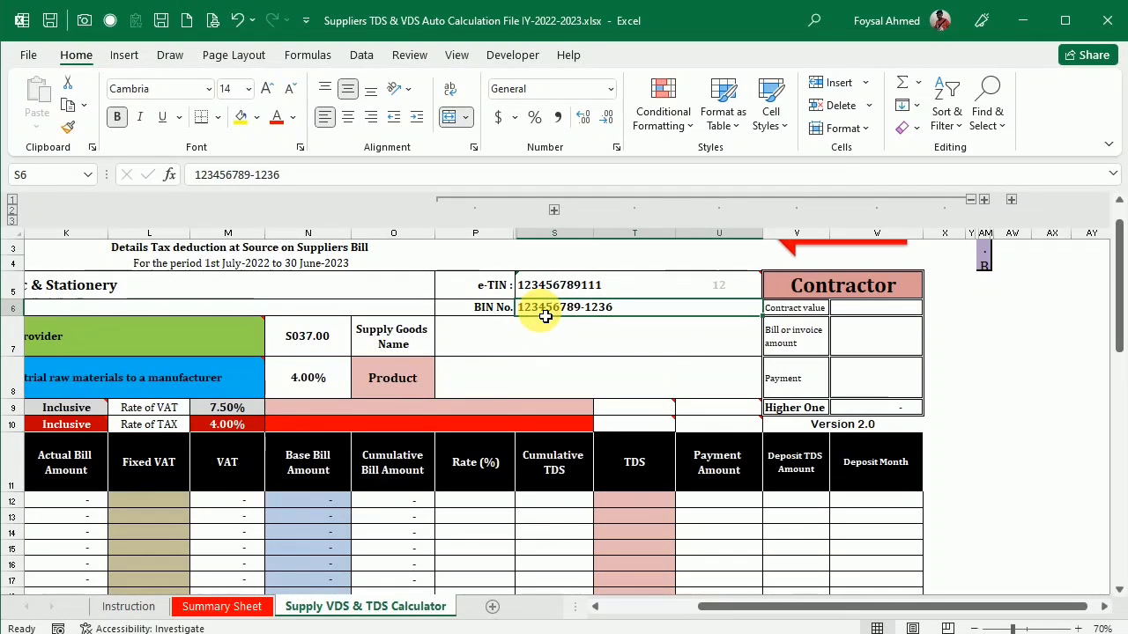
pyautogui.click(492, 343)
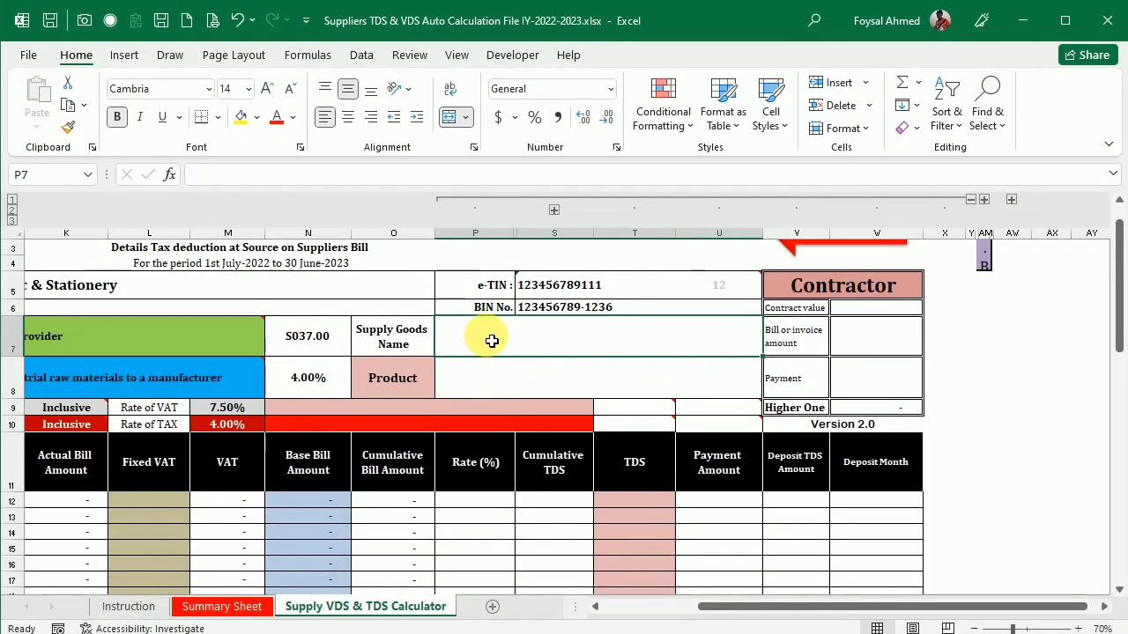
pyautogui.doubleClick(485, 335)
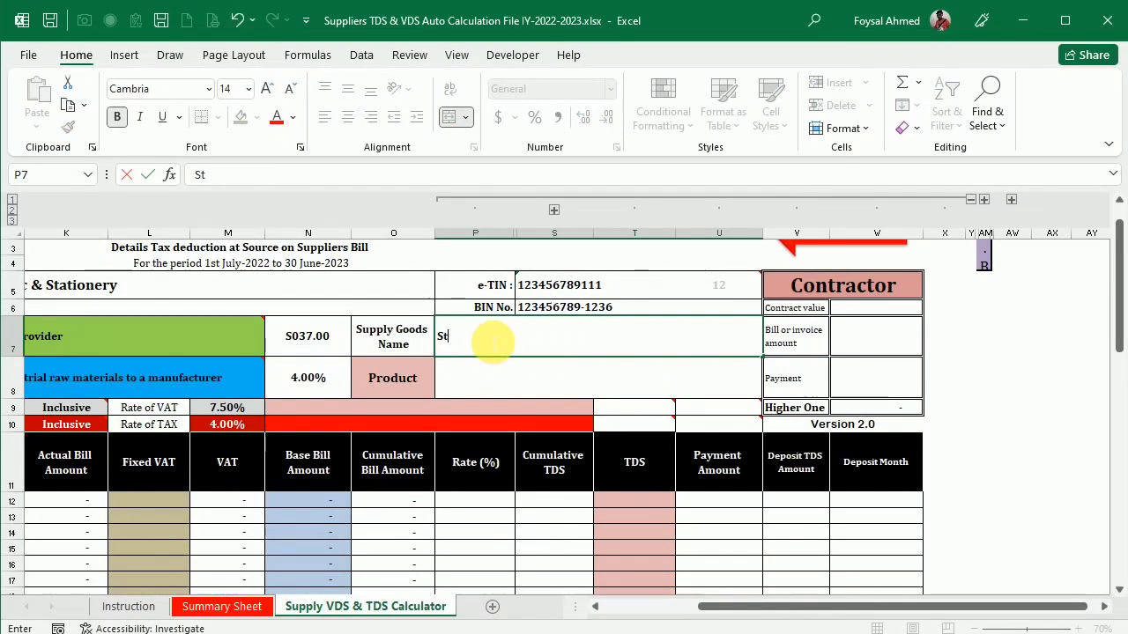
pyautogui.write('Stationery')
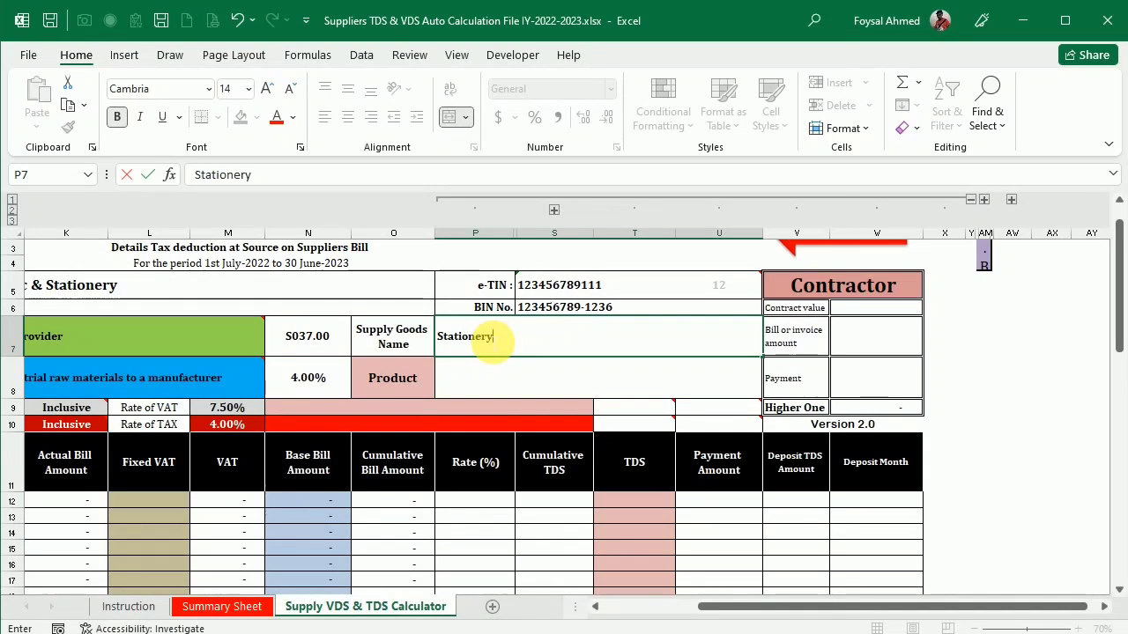
pyautogui.press('Return')
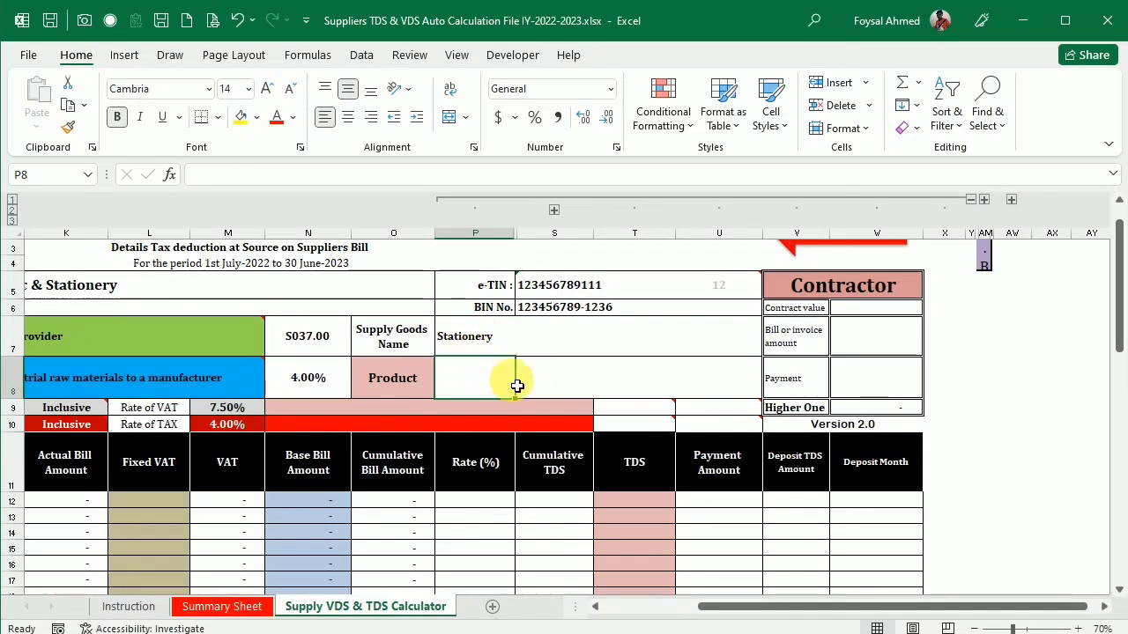
# Step: Choose Procurement Provider as the Head of VDS and check its service code cell
pyautogui.moveTo(916, 614); pyautogui.dragTo(844, 602)
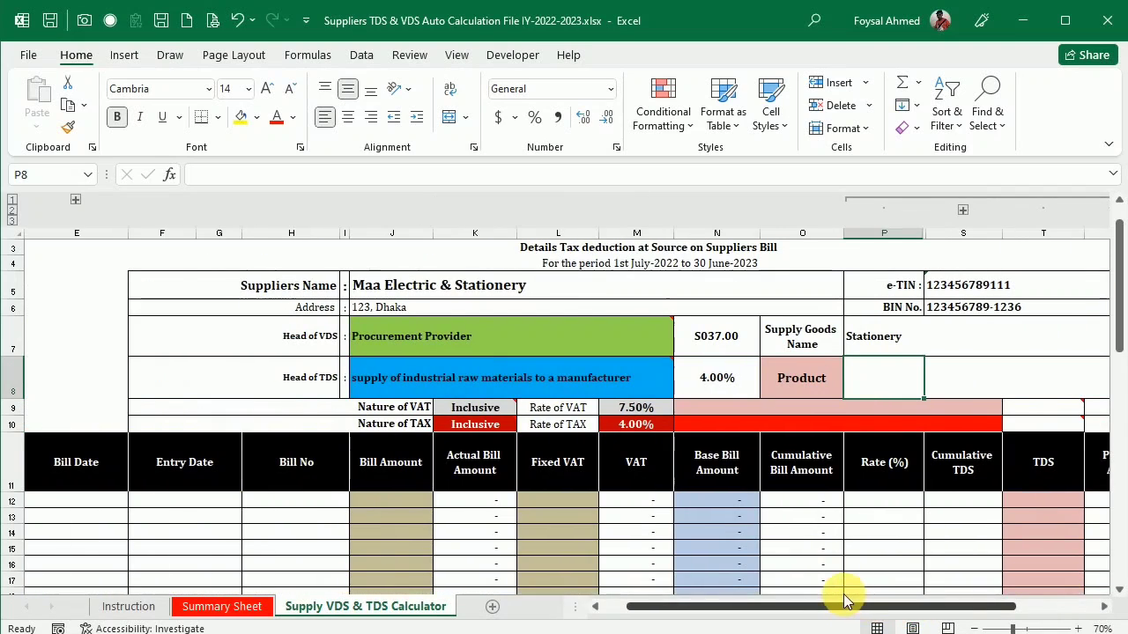
pyautogui.click(579, 344)
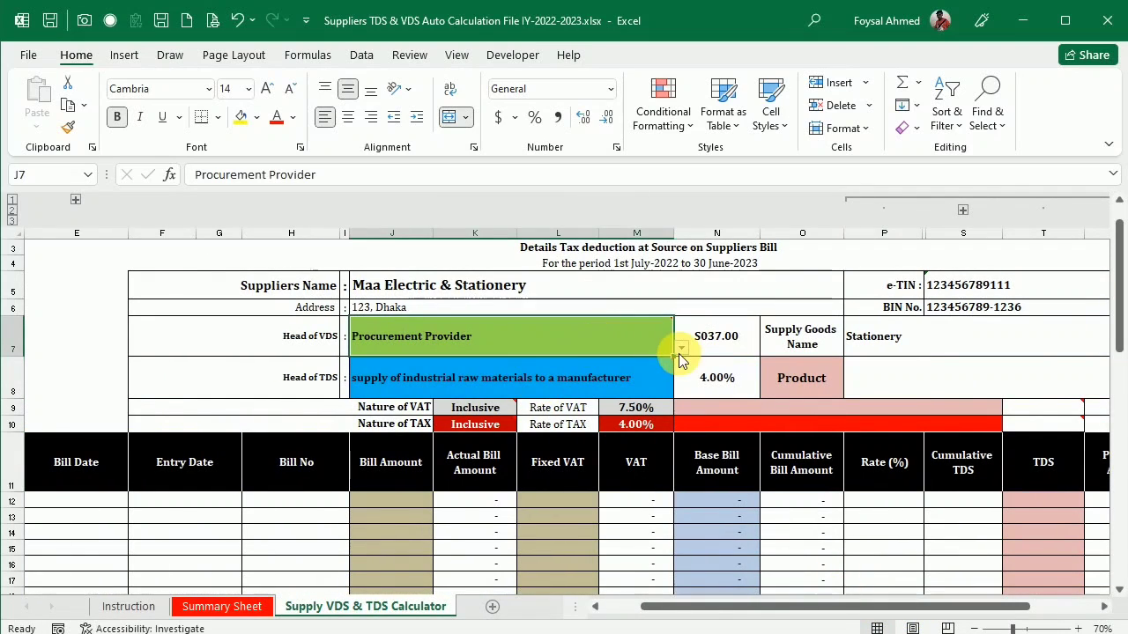
pyautogui.click(683, 351)
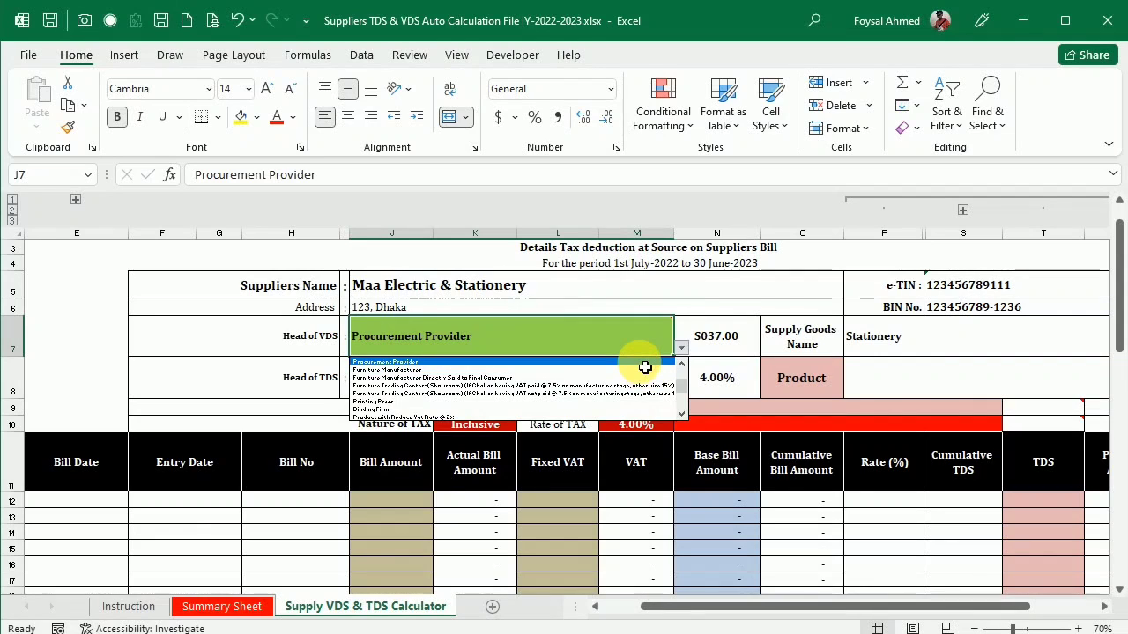
pyautogui.click(645, 362)
pyautogui.click(730, 348)
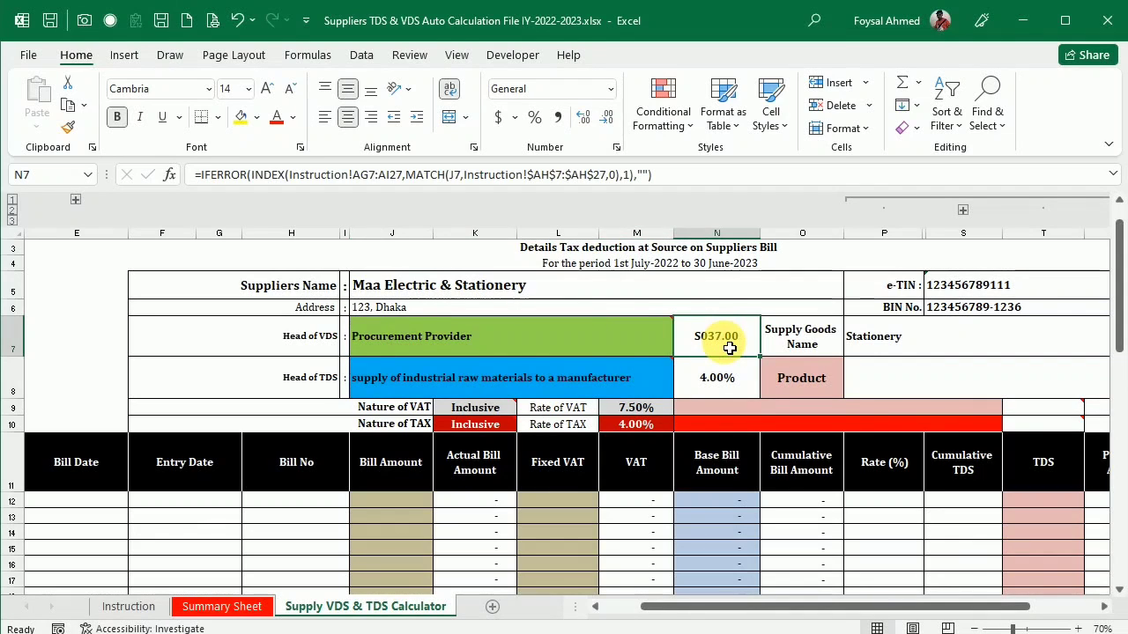
# Step: Set the Head of TDS to Supply of goods
pyautogui.click(595, 372)
pyautogui.click(681, 389)
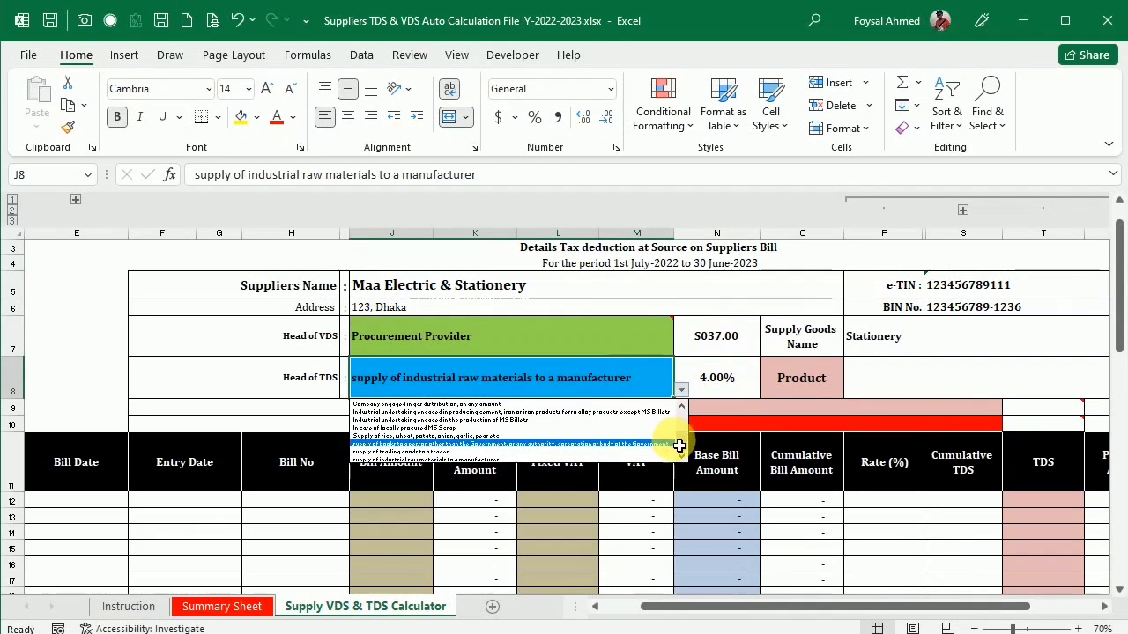
pyautogui.moveTo(674, 448); pyautogui.dragTo(679, 386)
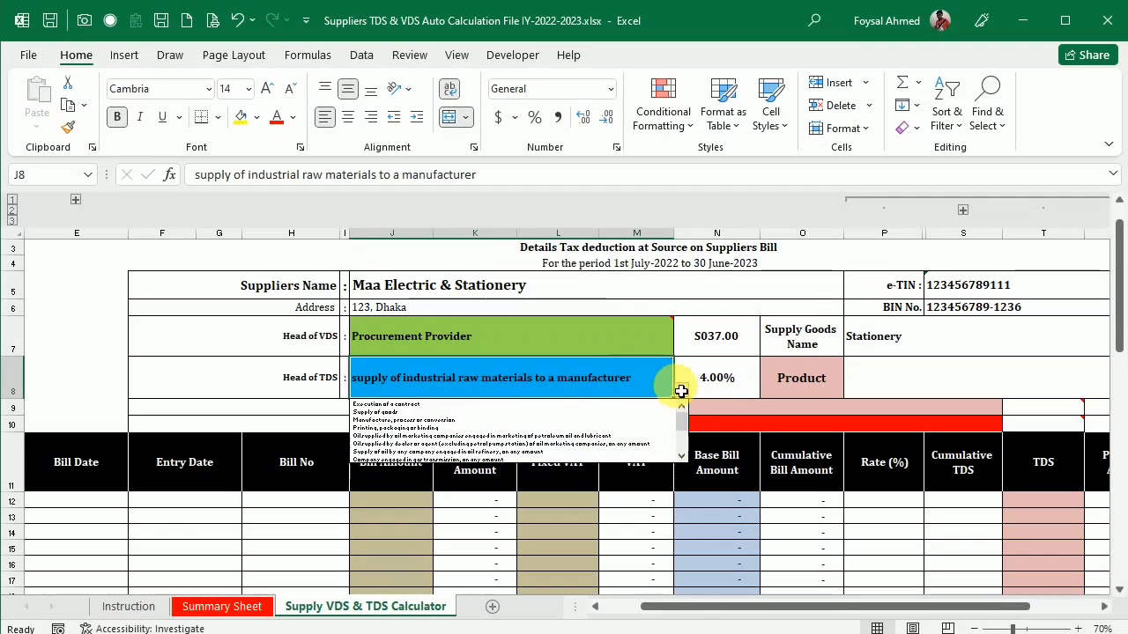
pyautogui.click(532, 412)
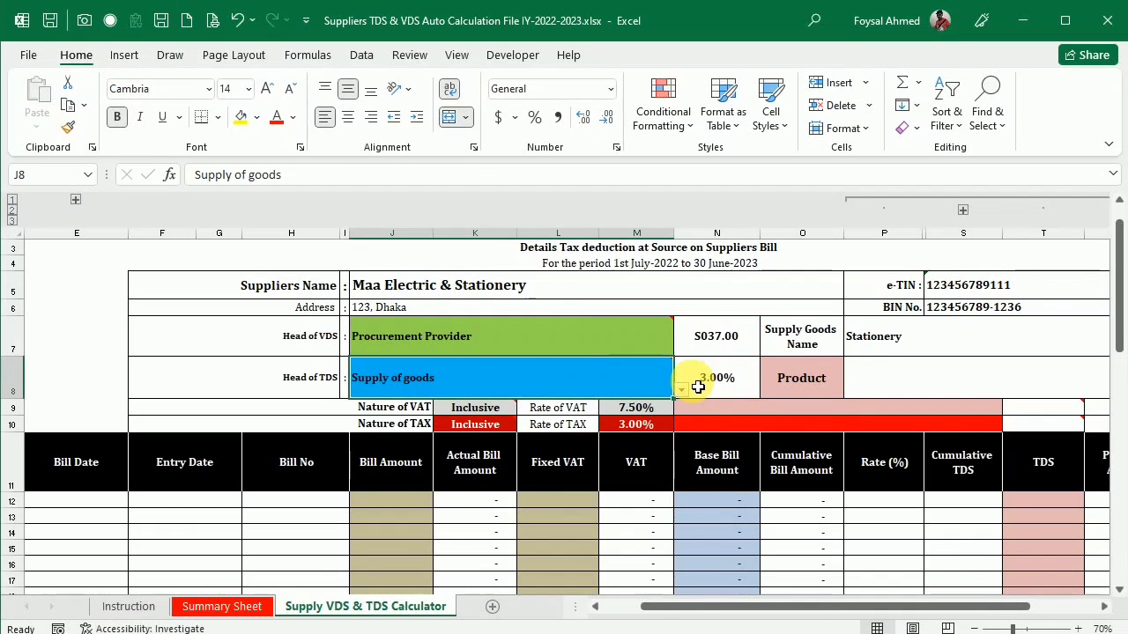
# Step: Check the Inclusive and Exclusive choices for the Nature of VAT and Nature of TAX
pyautogui.click(506, 409)
pyautogui.click(525, 410)
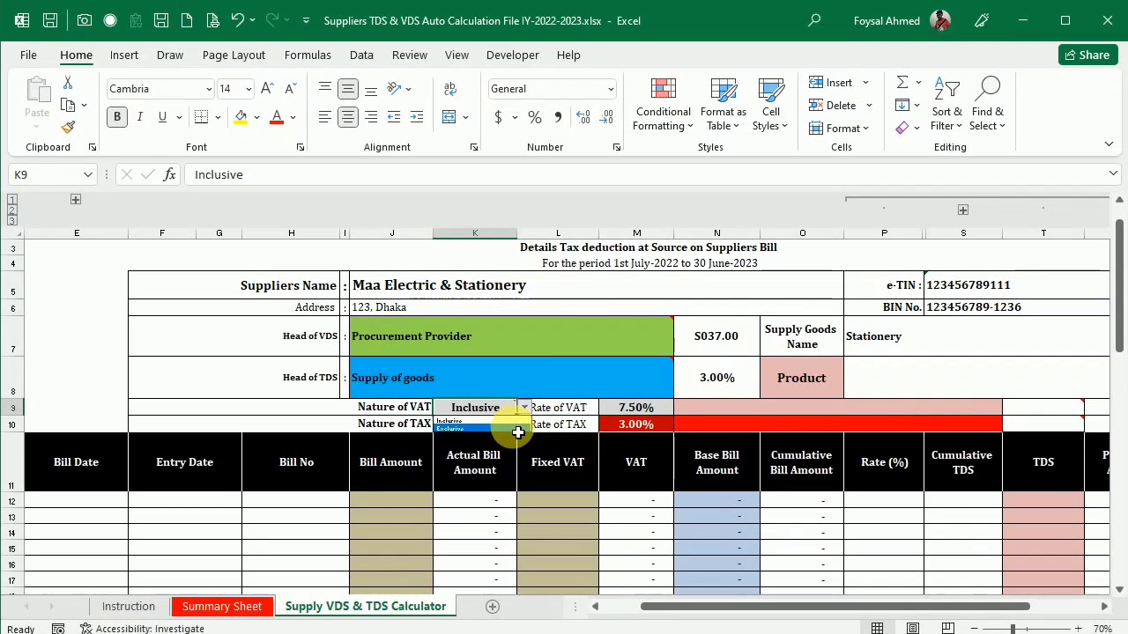
pyautogui.click(522, 424)
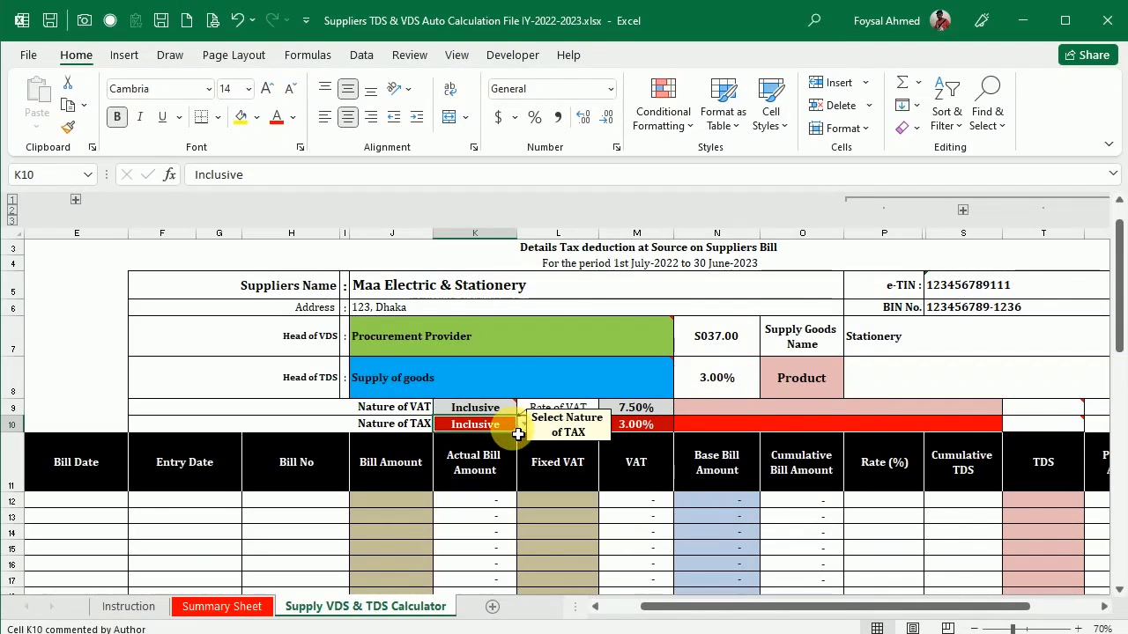
pyautogui.click(525, 425)
pyautogui.click(523, 426)
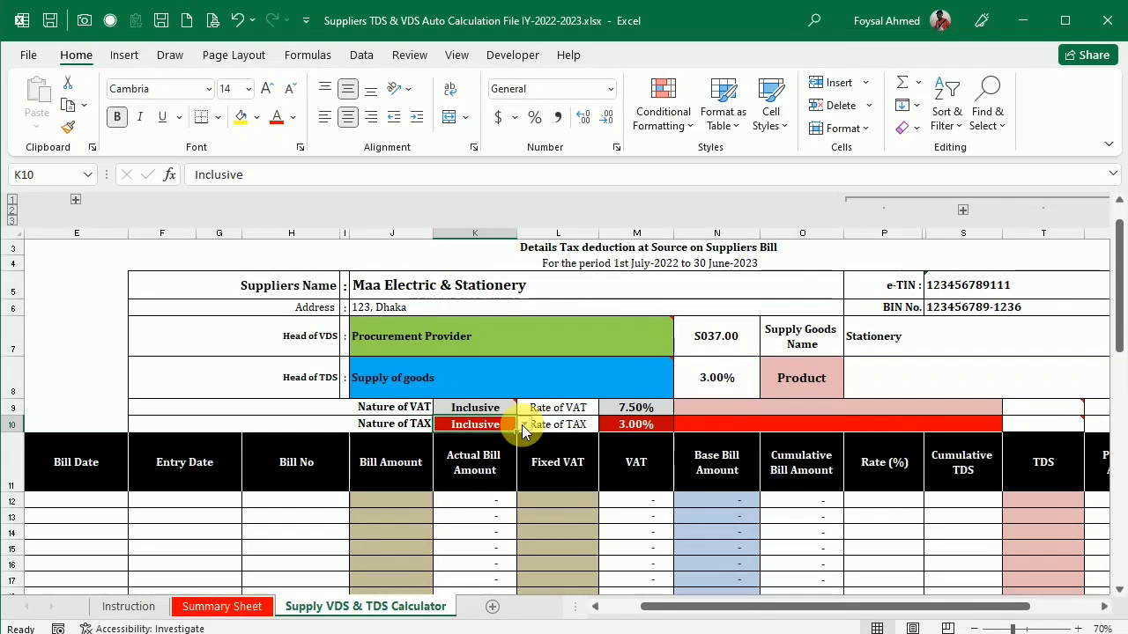
# Step: Look up the bill date on the demo supply bill in the browser and enter 01 Aug 2022 as the first Bill Date in Excel
pyautogui.scroll(-2, 522, 425)
pyautogui.click(88, 348)
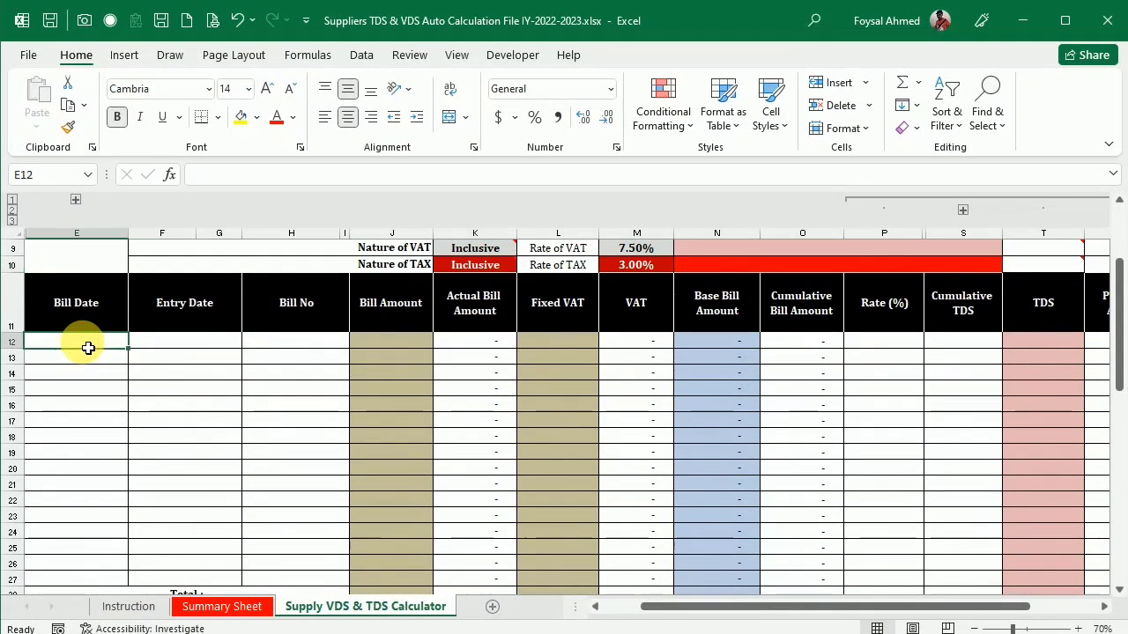
pyautogui.hotkey('alt', 'Tab')
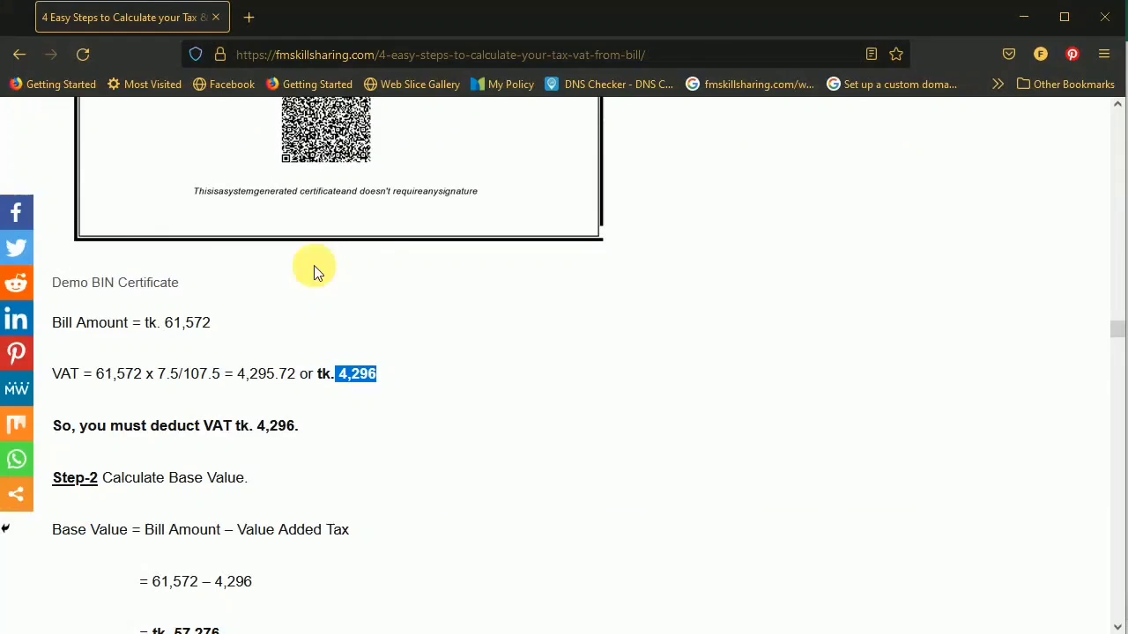
pyautogui.scroll(1, 494, 353)
pyautogui.scroll(15, 521, 378)
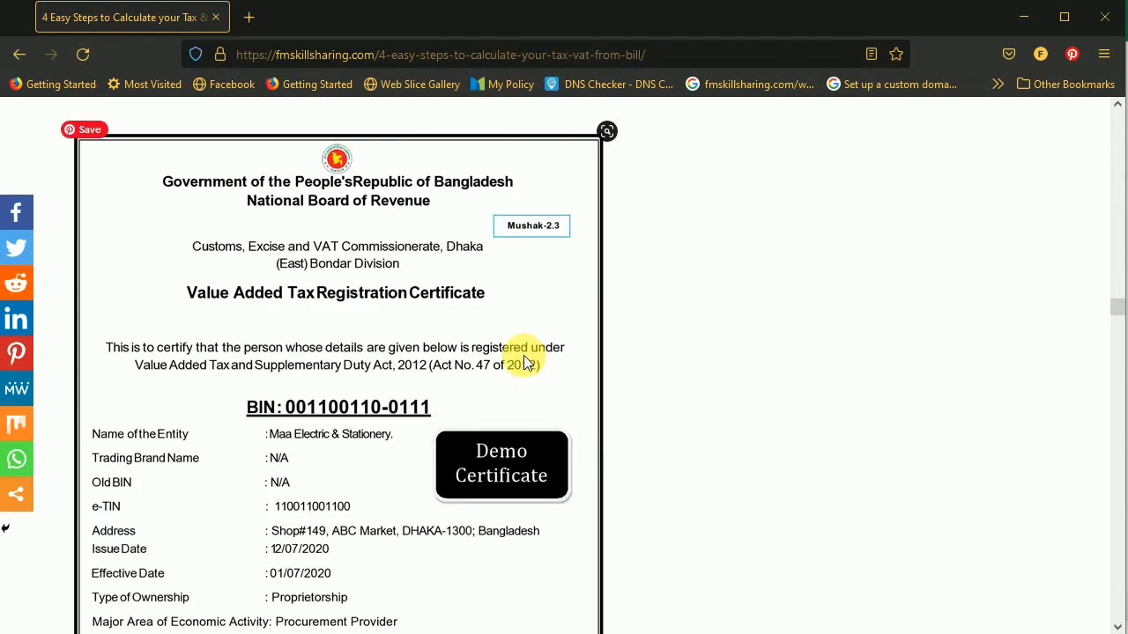
pyautogui.scroll(3, 518, 362)
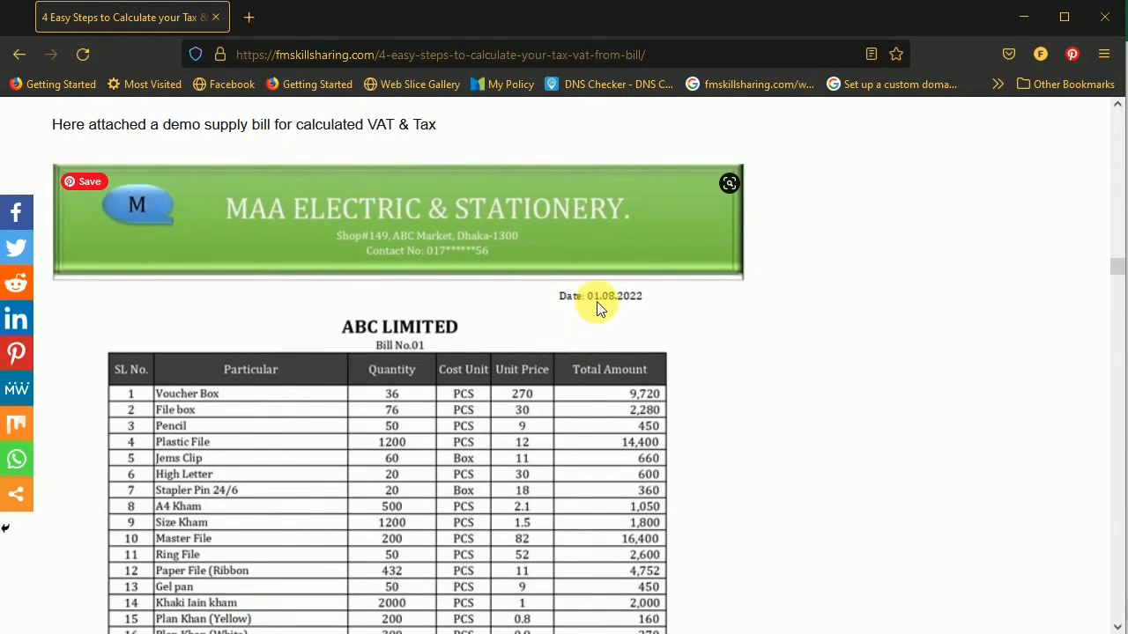
pyautogui.hotkey('alt', 'Tab')
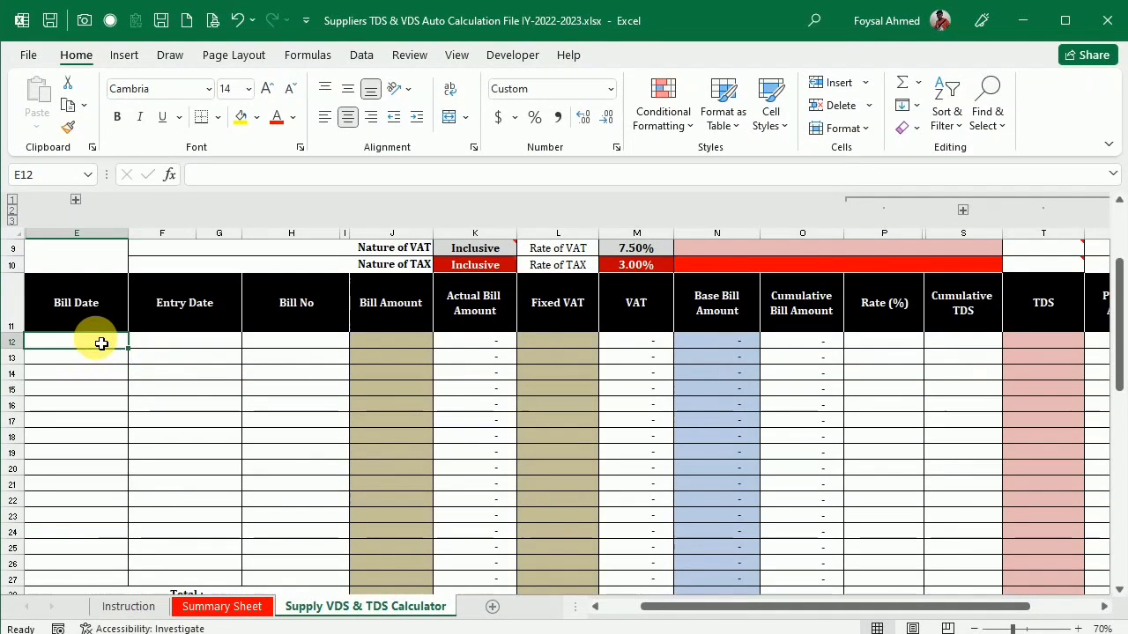
pyautogui.write('01')
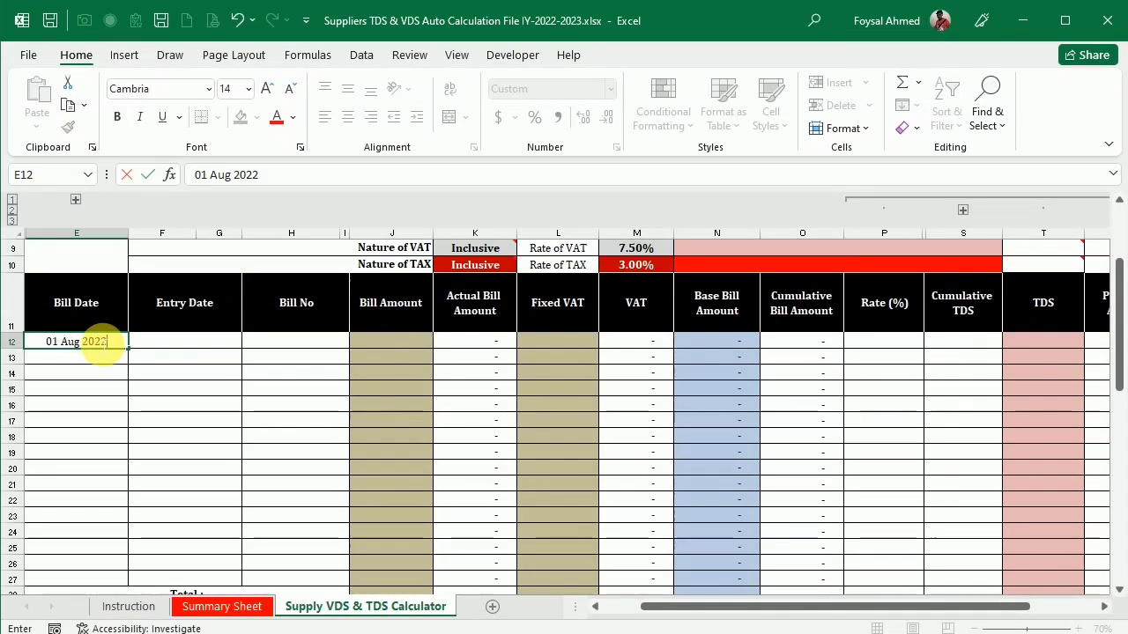
pyautogui.write('Aug 2022')
pyautogui.press('Return')
# Step: Copy the first Bill Date into the Entry Date cell of the same row
pyautogui.click(88, 342)
pyautogui.hotkey('ctrl', 'c')
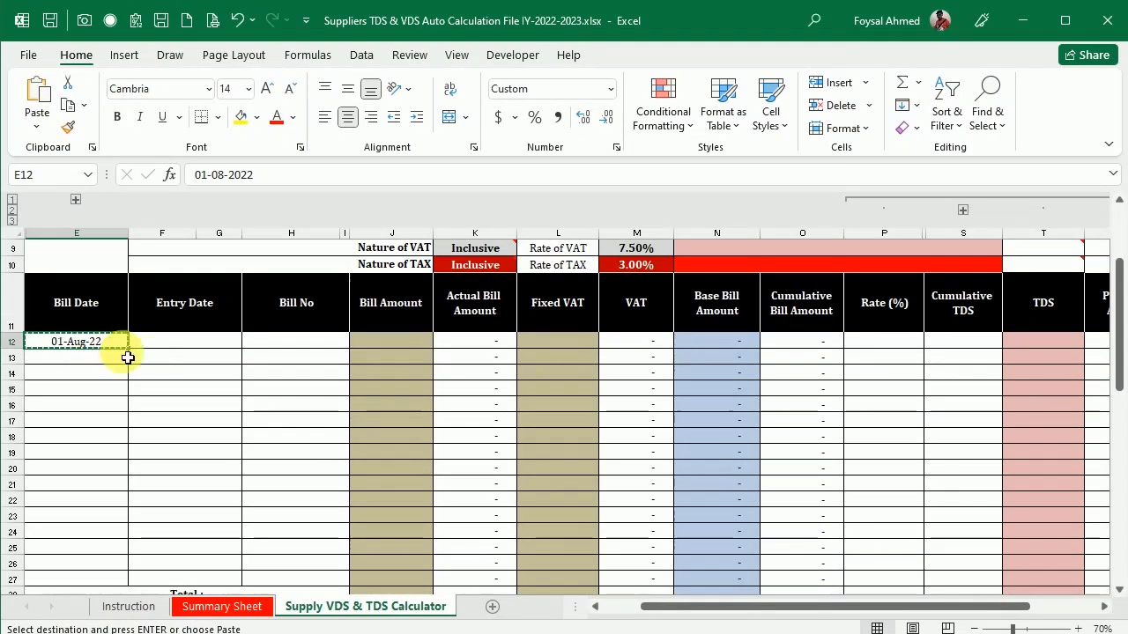
pyautogui.click(150, 343)
pyautogui.doubleClick(156, 344)
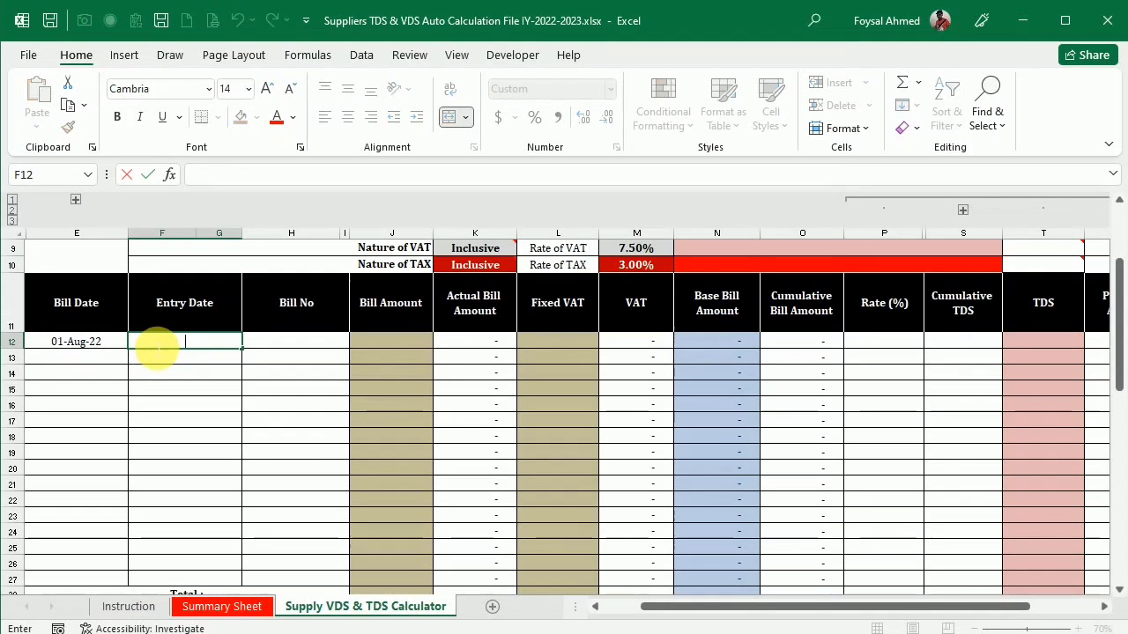
pyautogui.click(116, 350)
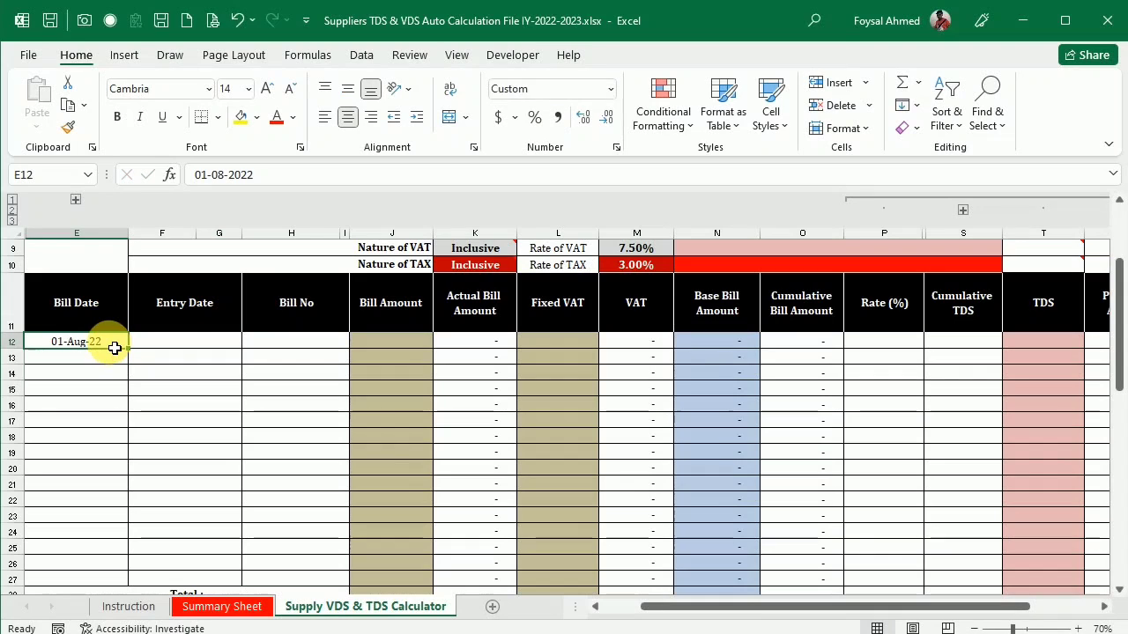
pyautogui.hotkey('ctrl', 'c')
pyautogui.click(167, 342)
pyautogui.hotkey('ctrl', 'v')
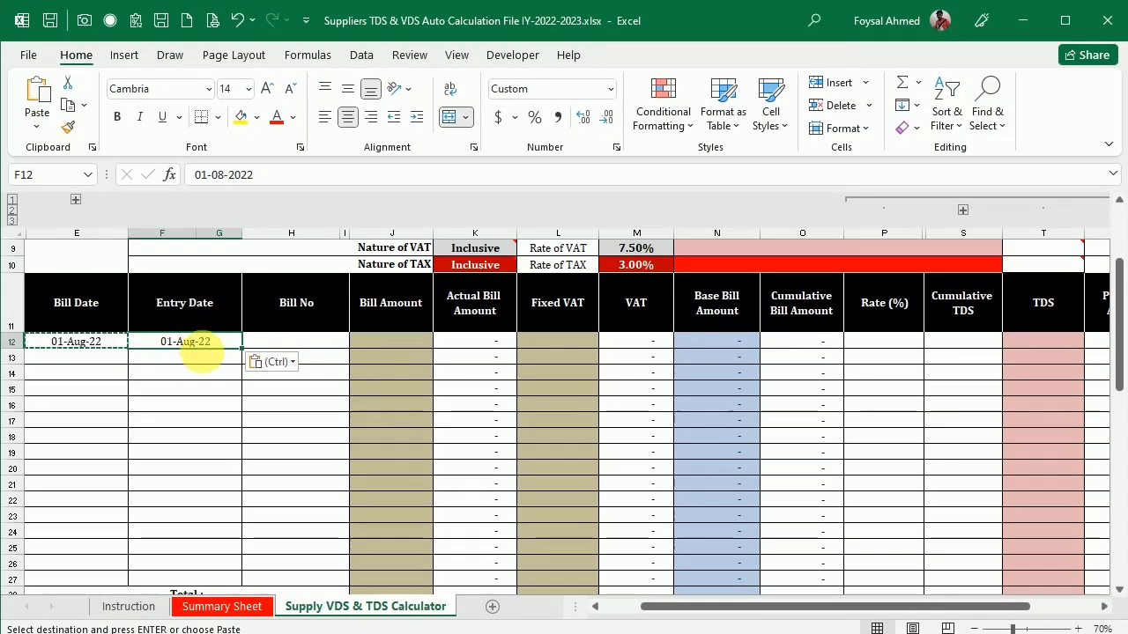
# Step: Look up the bill number on the demo supply bill in the browser and enter 1 as the first Bill No in Excel
pyautogui.click(300, 345)
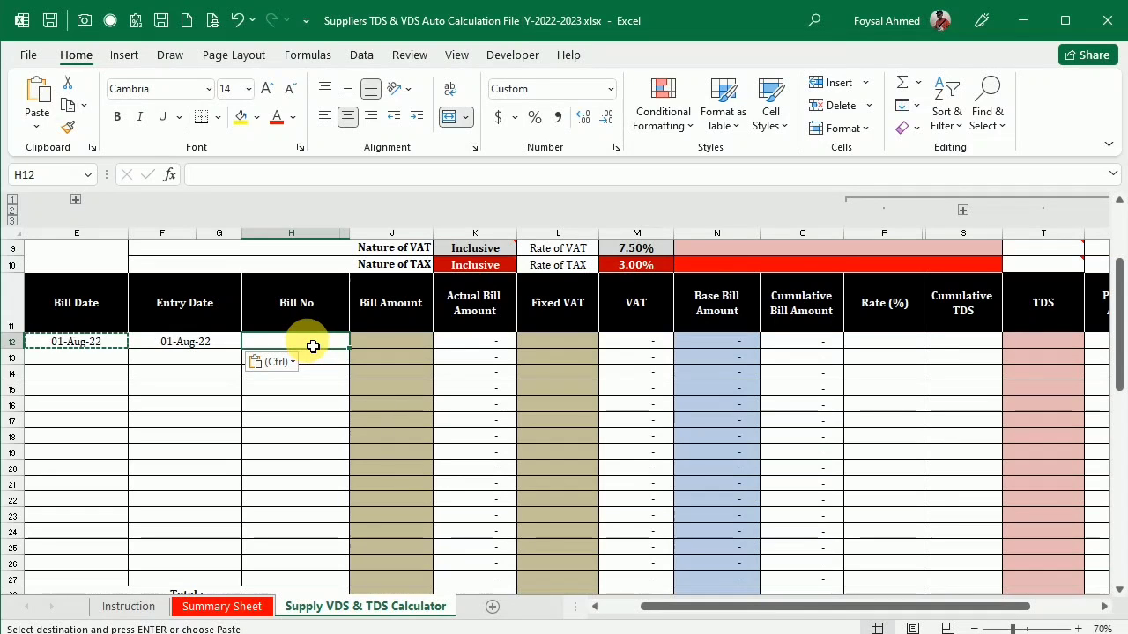
pyautogui.hotkey('alt', 'Tab')
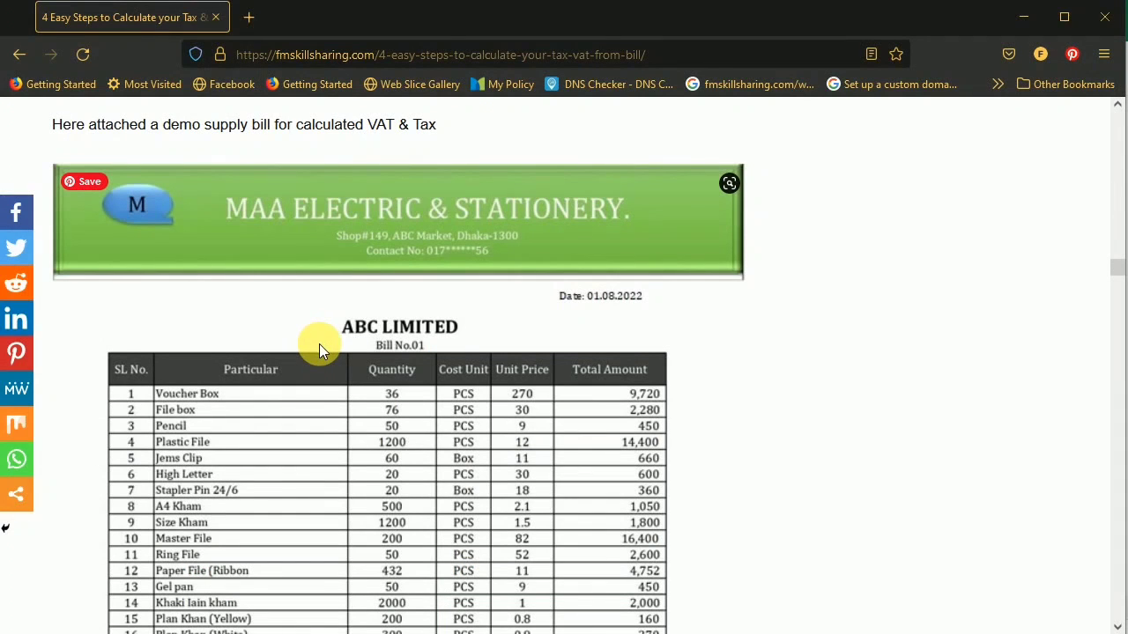
pyautogui.hotkey('alt', 'Tab')
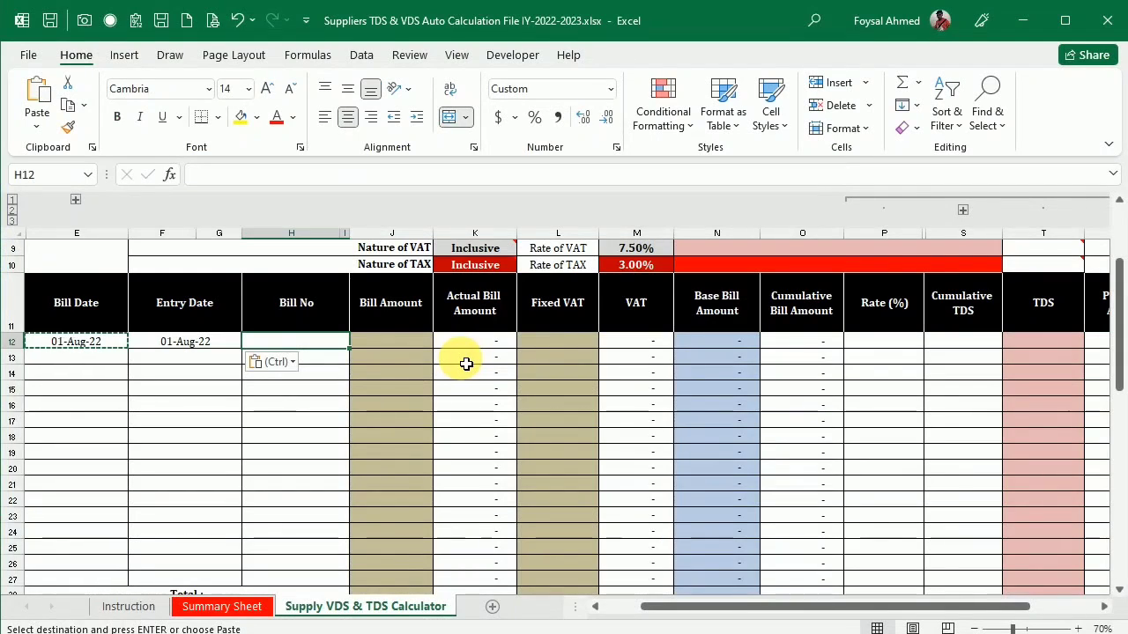
pyautogui.write('1')
pyautogui.hotkey('ctrl', 'Return')
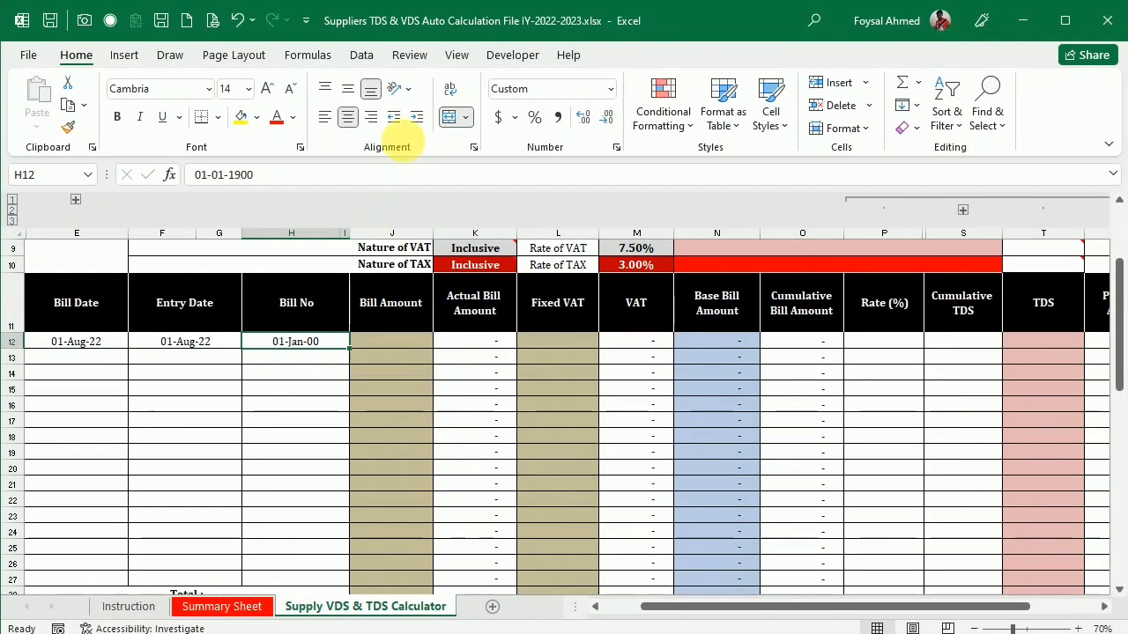
# Step: Format the first Bill No cell as Number with no decimal places
pyautogui.click(610, 89)
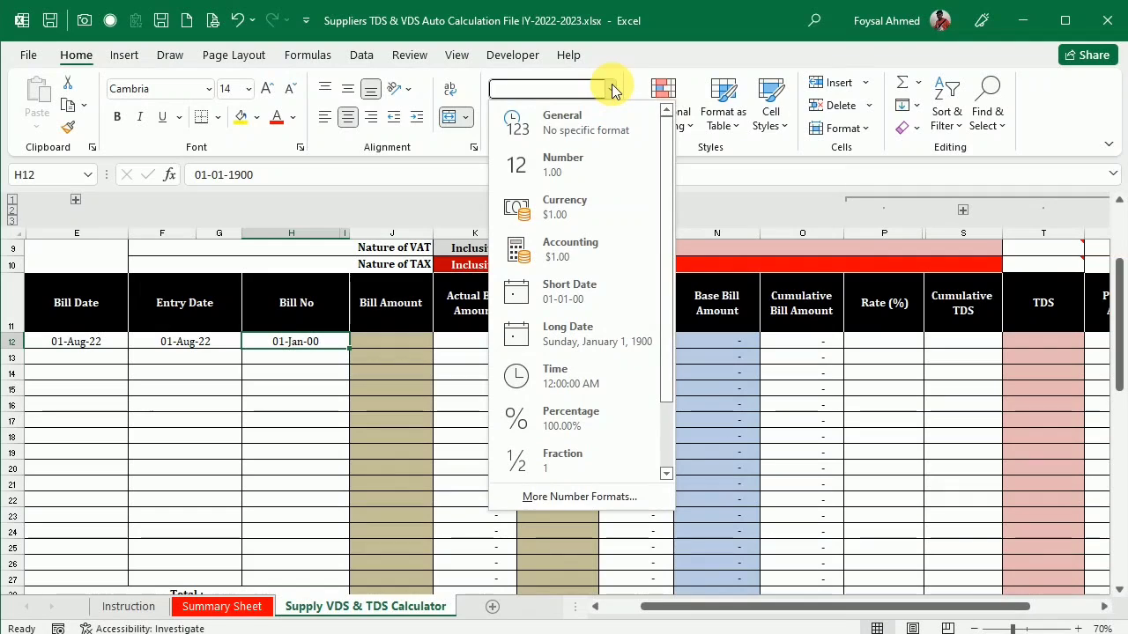
pyautogui.click(555, 165)
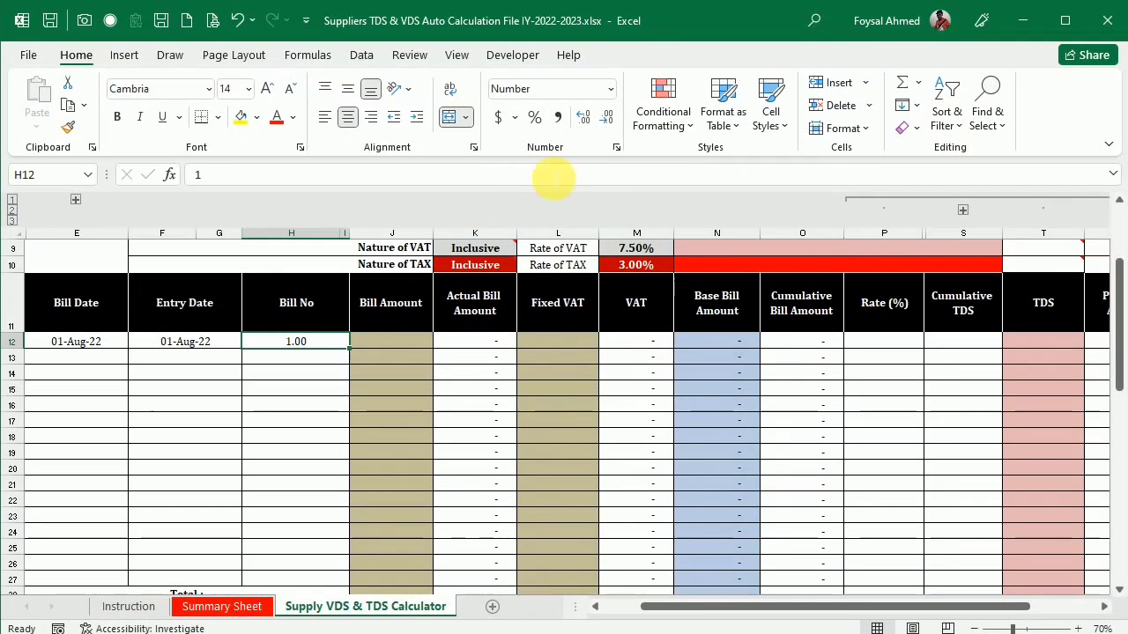
pyautogui.click(606, 116)
pyautogui.click(606, 116)
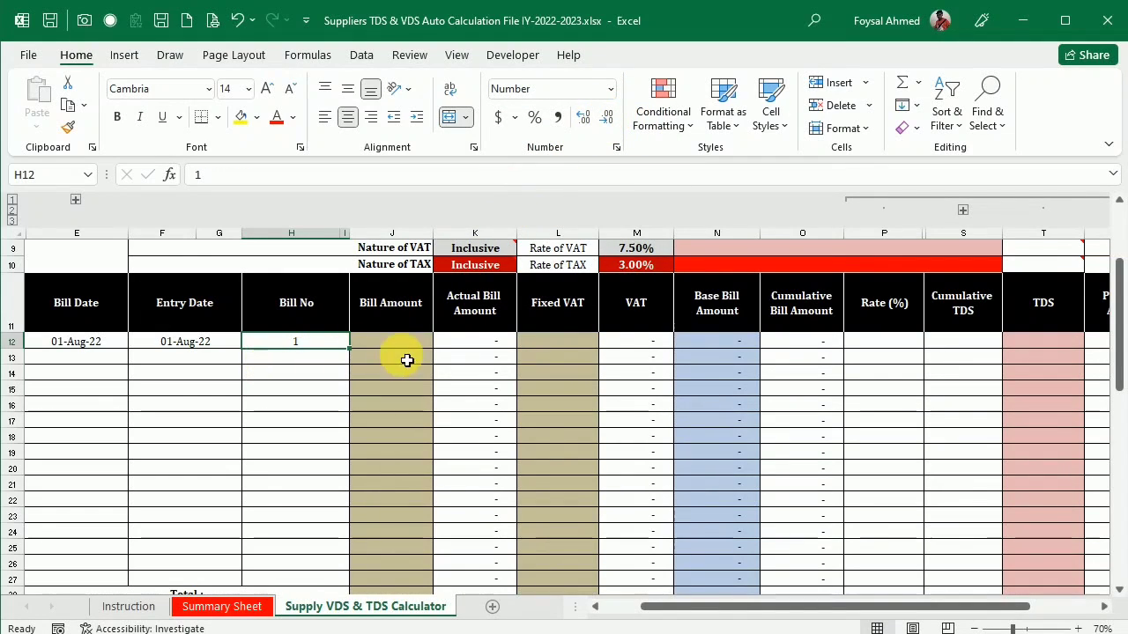
# Step: Look up the bill total on the demo bill in the browser and enter 61572 as the first Bill Amount in Excel
pyautogui.hotkey('alt', 'Tab')
pyautogui.scroll(-3, 542, 436)
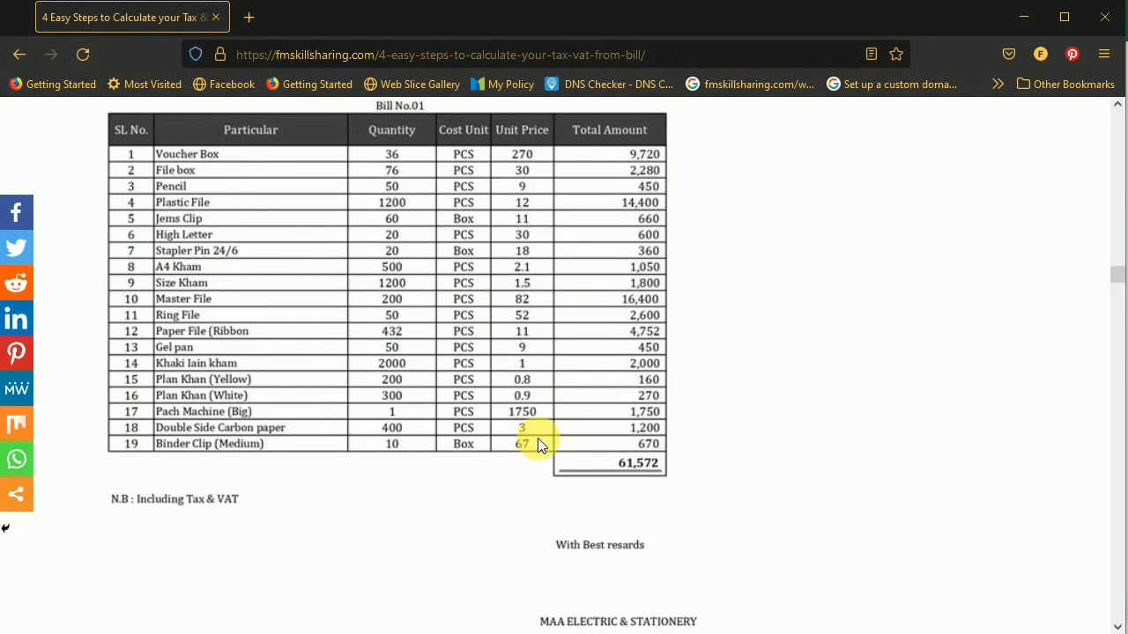
pyautogui.hotkey('alt', 'Tab')
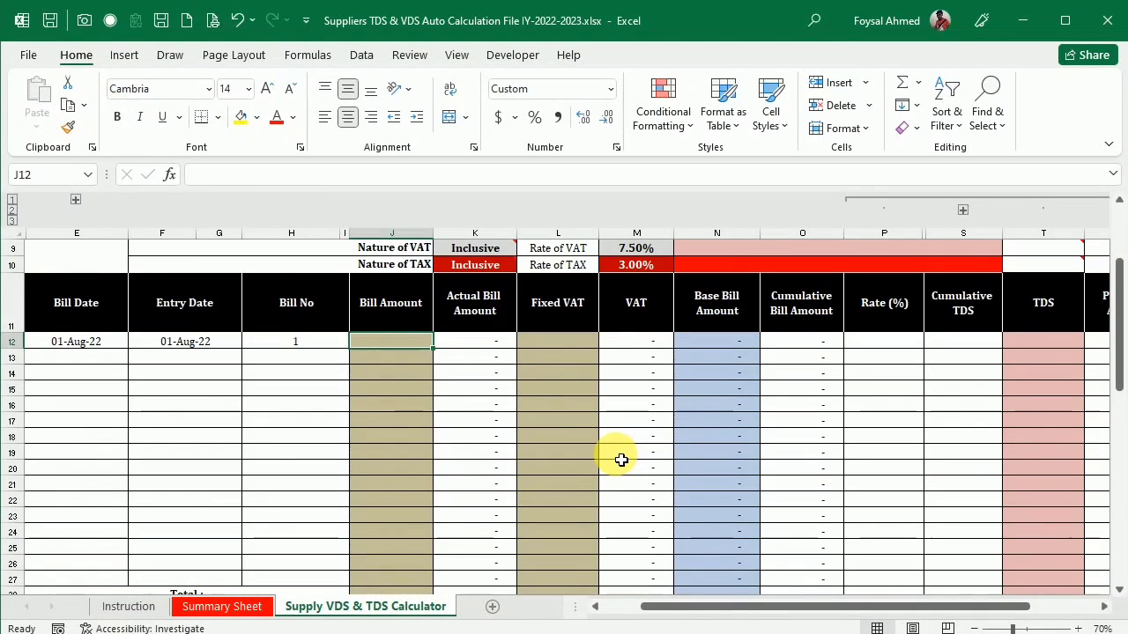
pyautogui.write('61572')
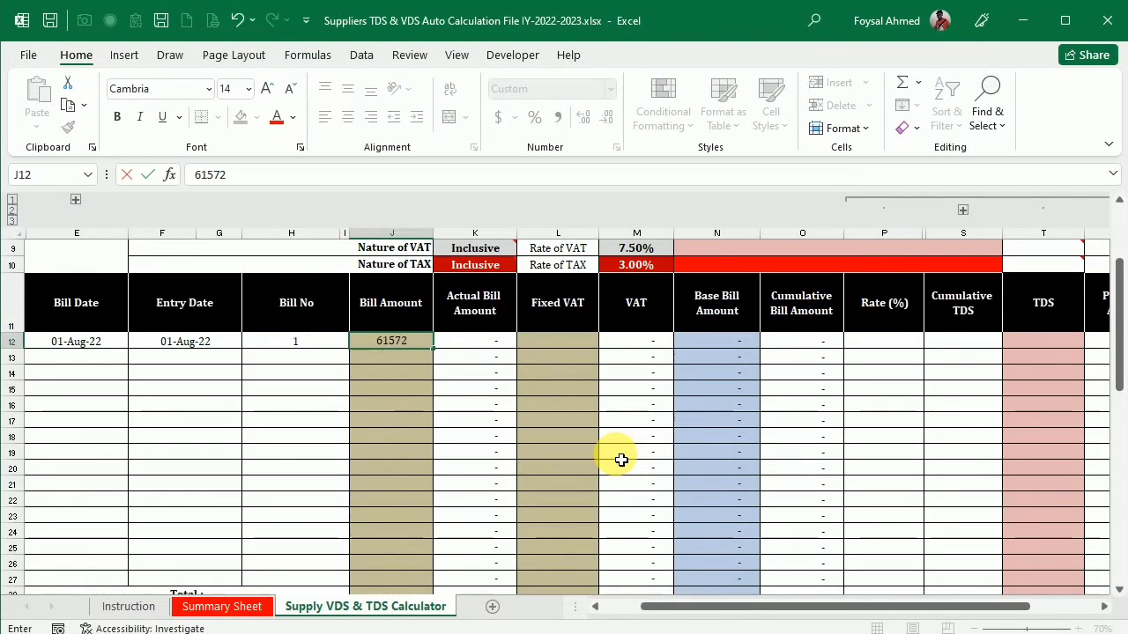
pyautogui.press('Return')
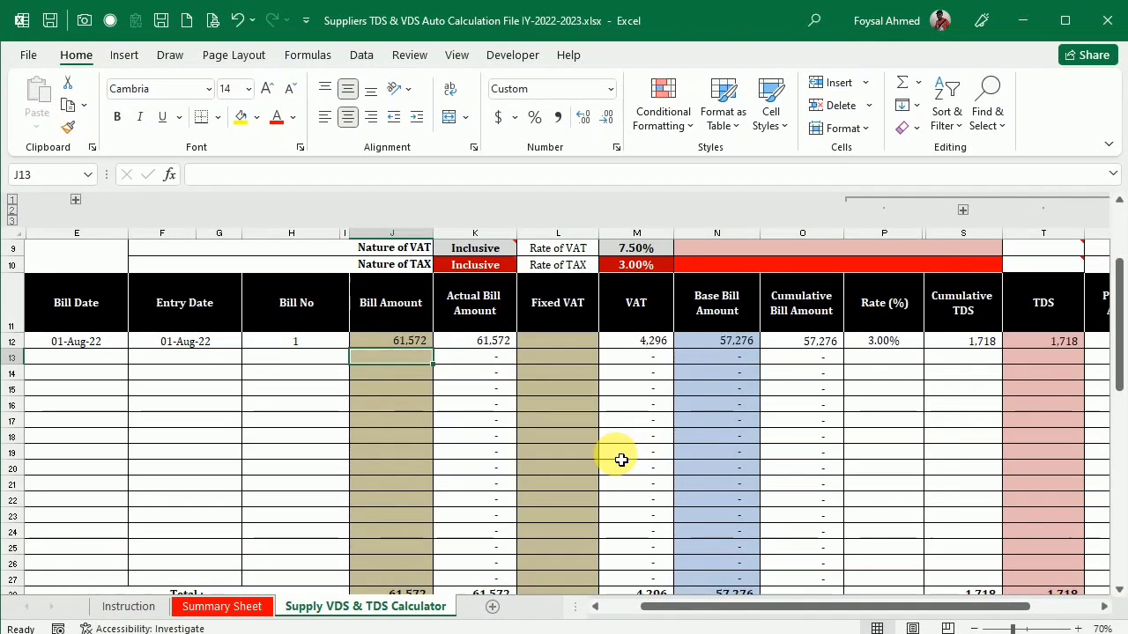
# Step: Compare the VAT calculated for the first bill in Excel with the Step-1 VAT calculation in the browser article
pyautogui.click(624, 343)
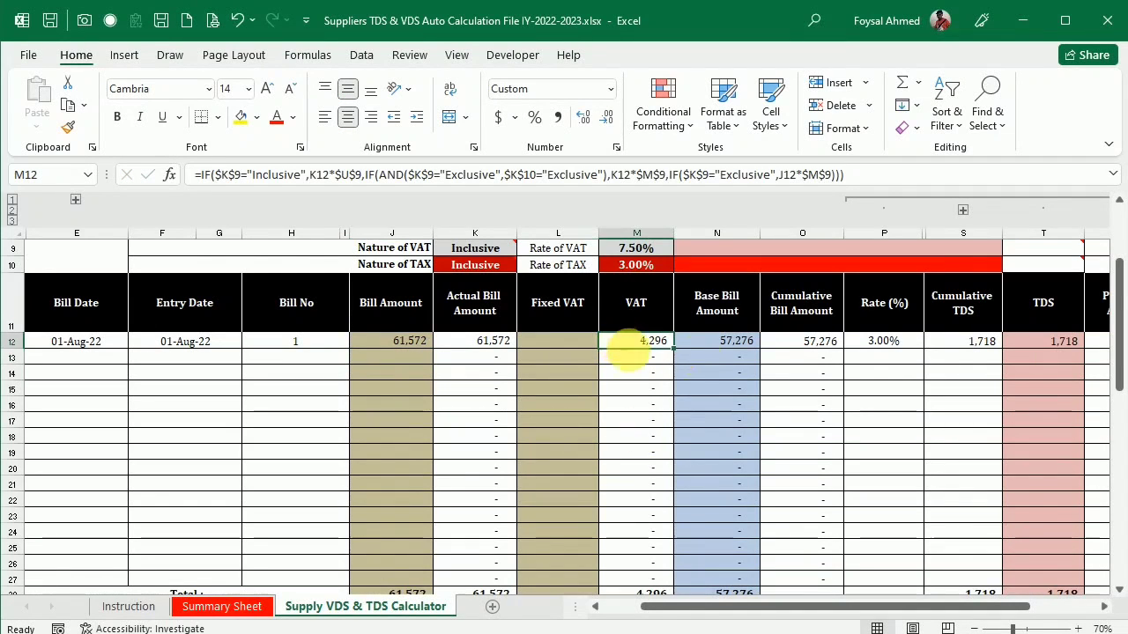
pyautogui.scroll(1, 747, 415)
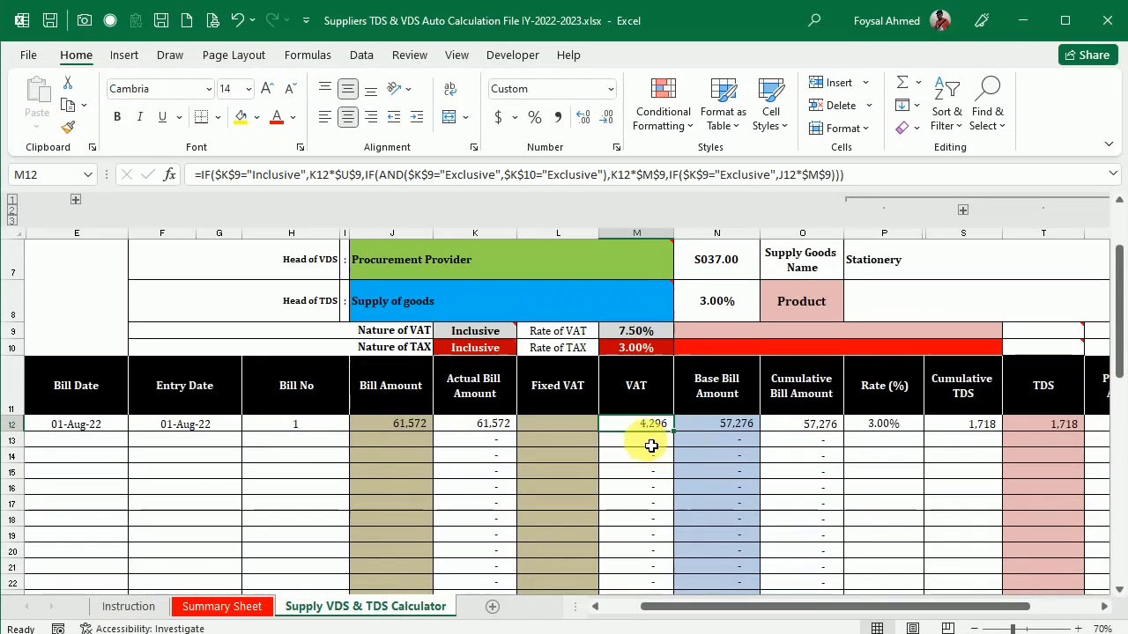
pyautogui.hotkey('alt', 'Tab')
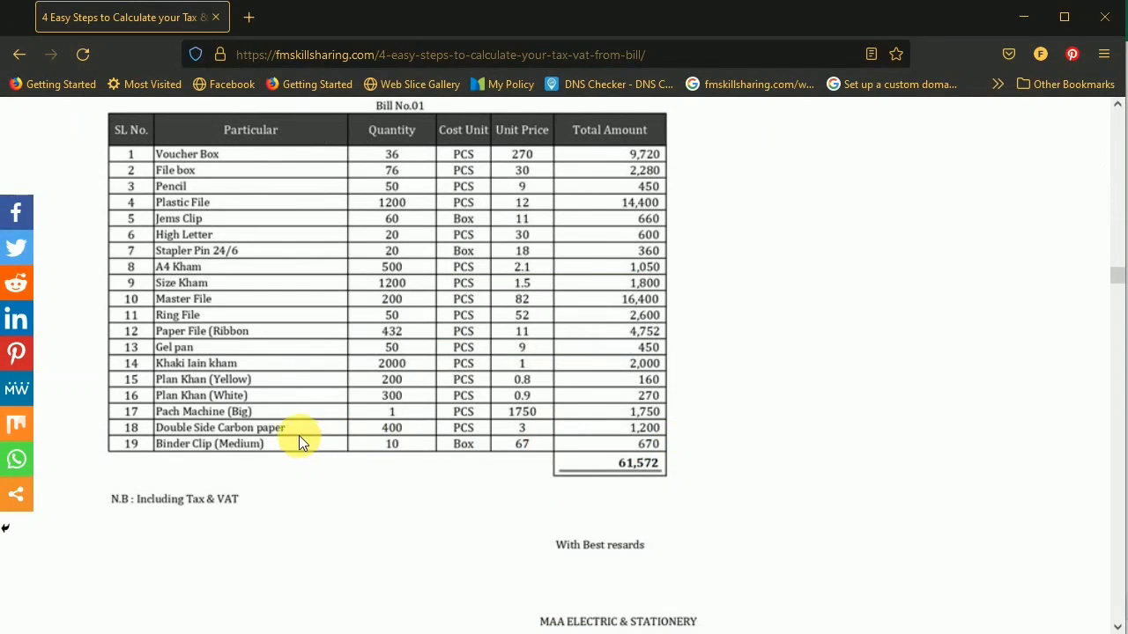
pyautogui.scroll(-8, 299, 435)
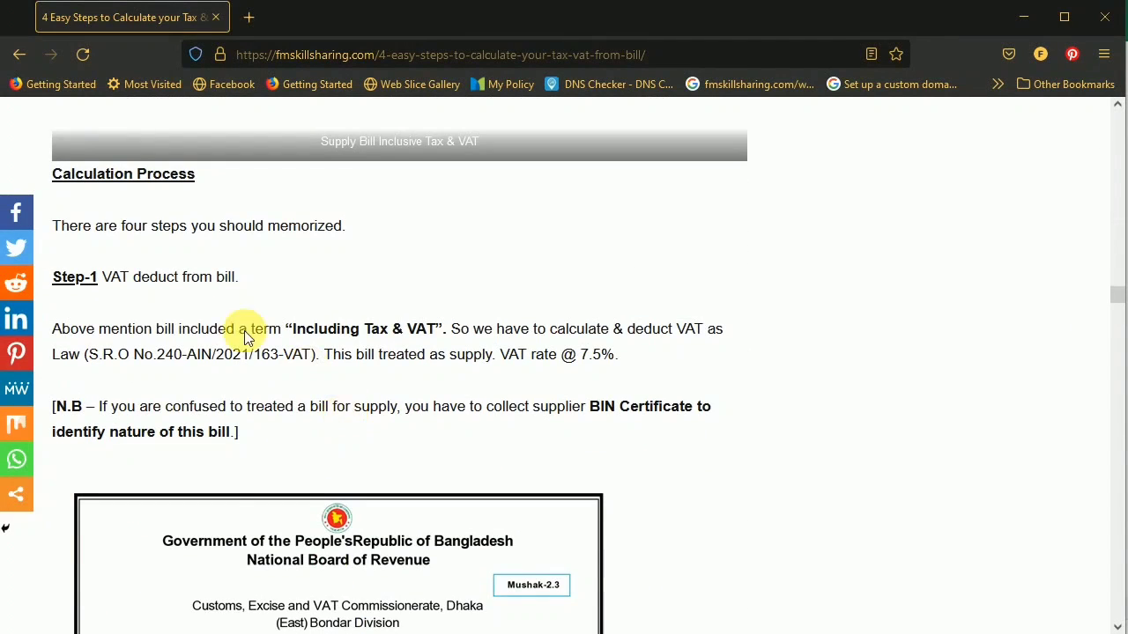
pyautogui.scroll(-10, 160, 349)
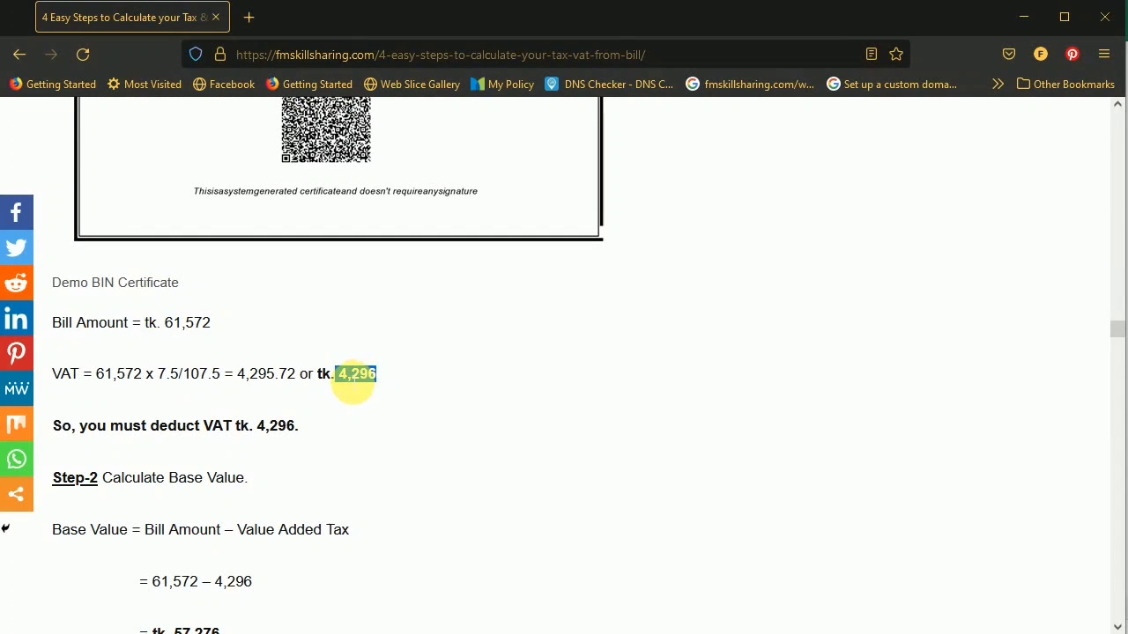
pyautogui.hotkey('alt', 'Tab')
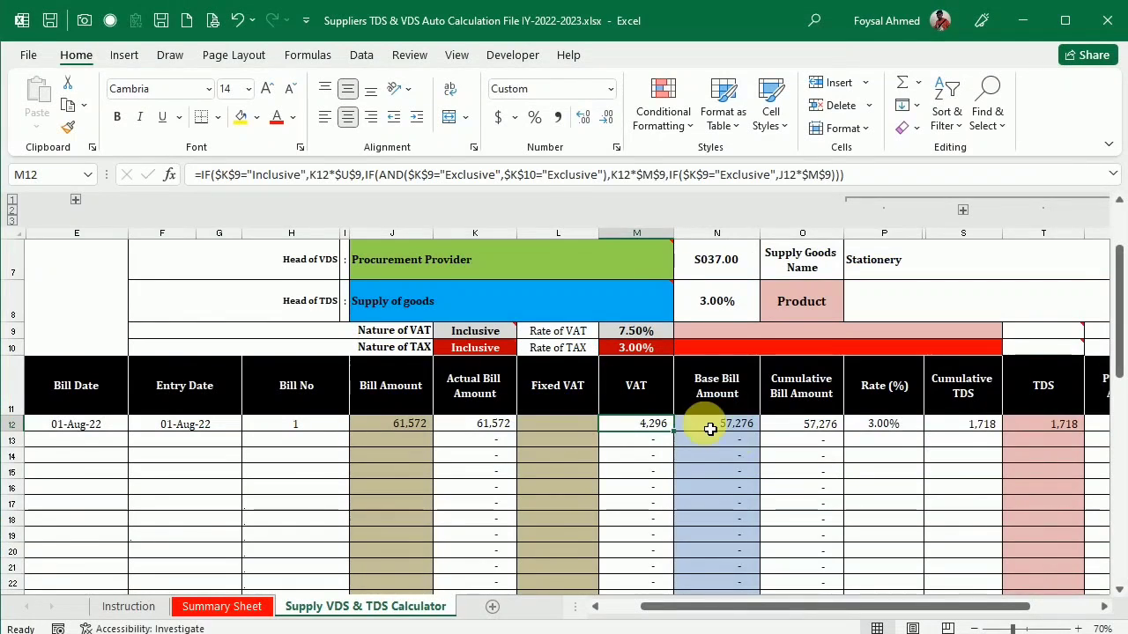
# Step: Switch to the browser article and examine the Step-2 base value formula, its figures and its result
pyautogui.hotkey('alt', 'Tab')
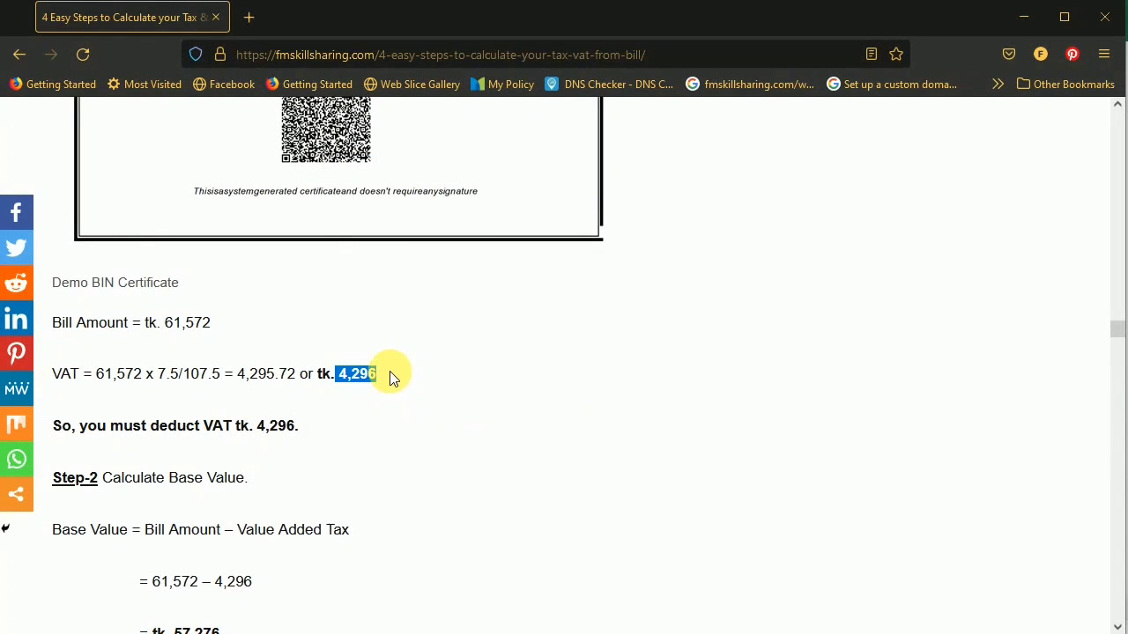
pyautogui.scroll(-1, 384, 374)
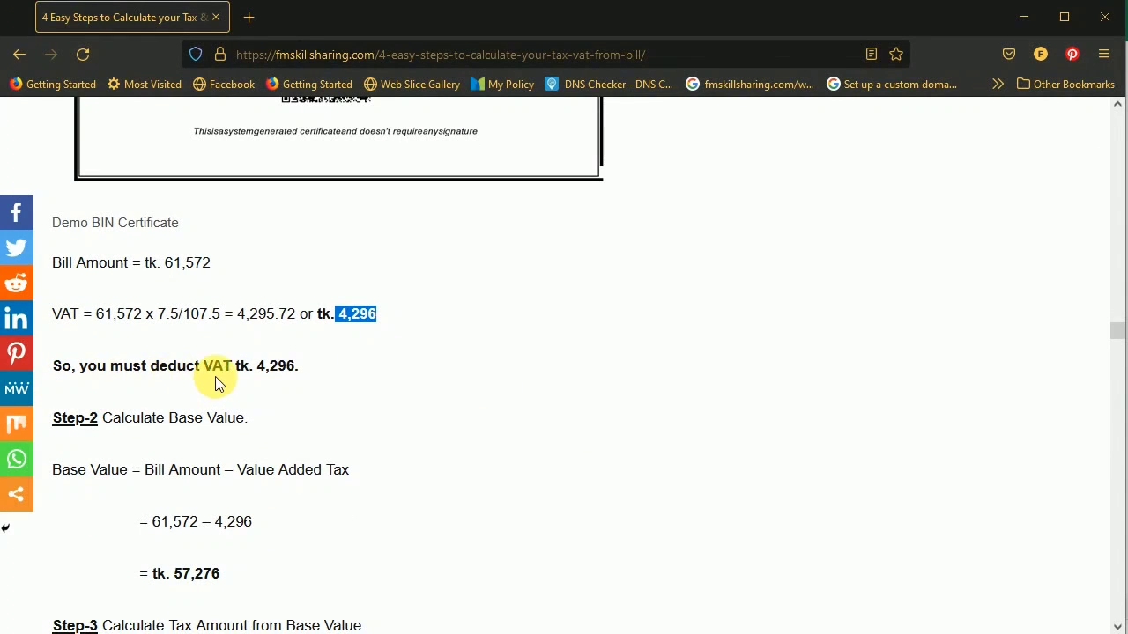
pyautogui.scroll(-2, 274, 371)
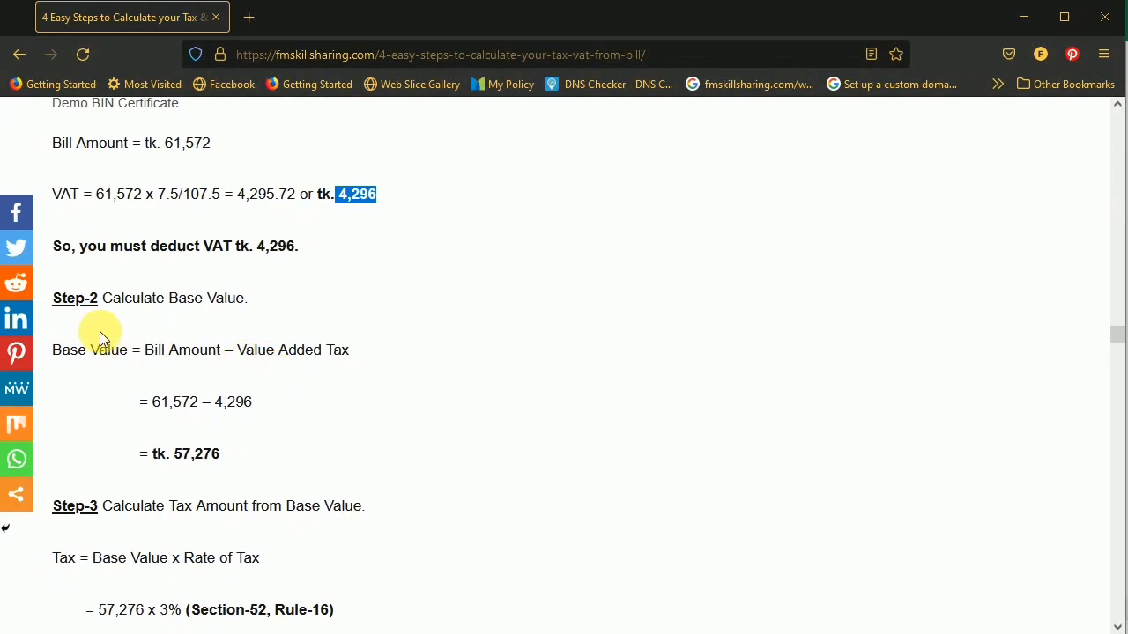
pyautogui.moveTo(53, 350); pyautogui.dragTo(352, 354)
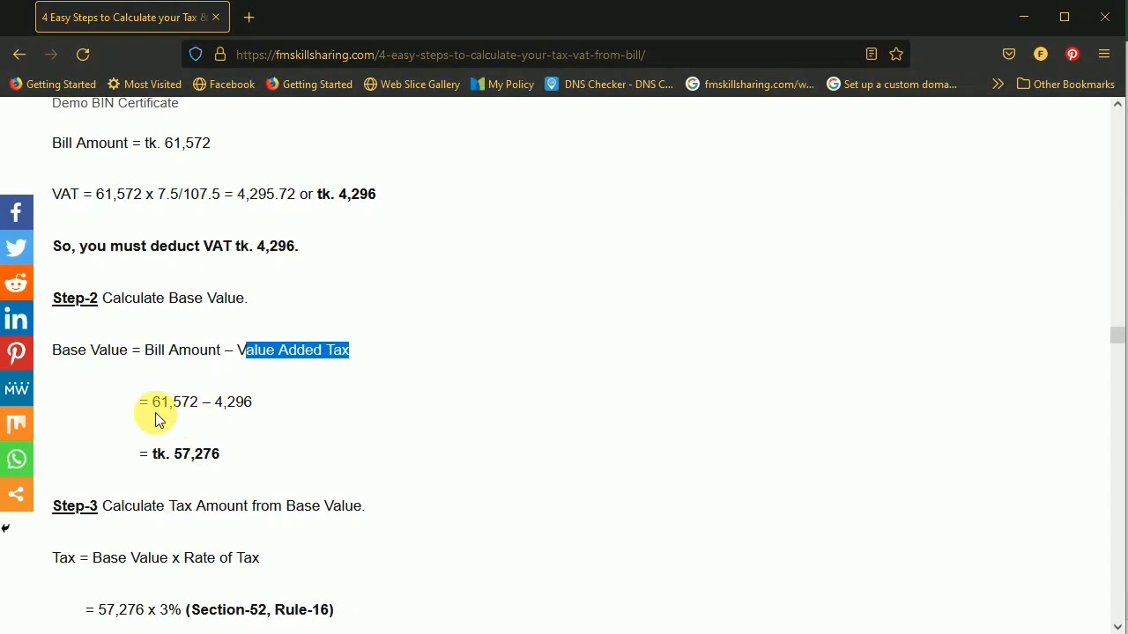
pyautogui.moveTo(151, 403); pyautogui.dragTo(267, 405)
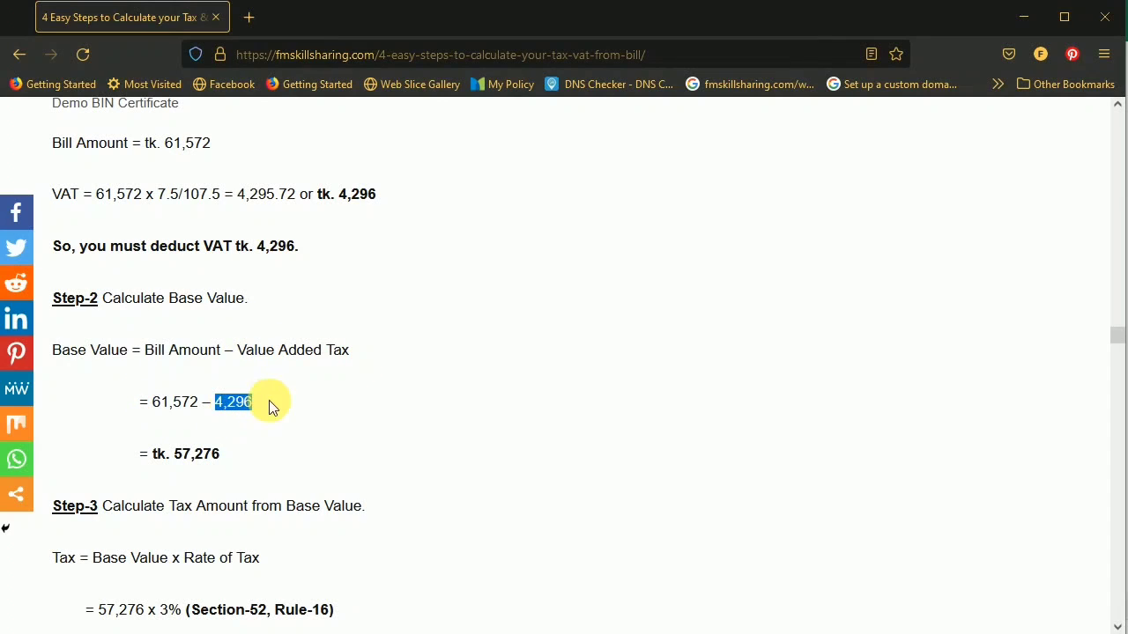
pyautogui.moveTo(176, 454); pyautogui.dragTo(215, 454)
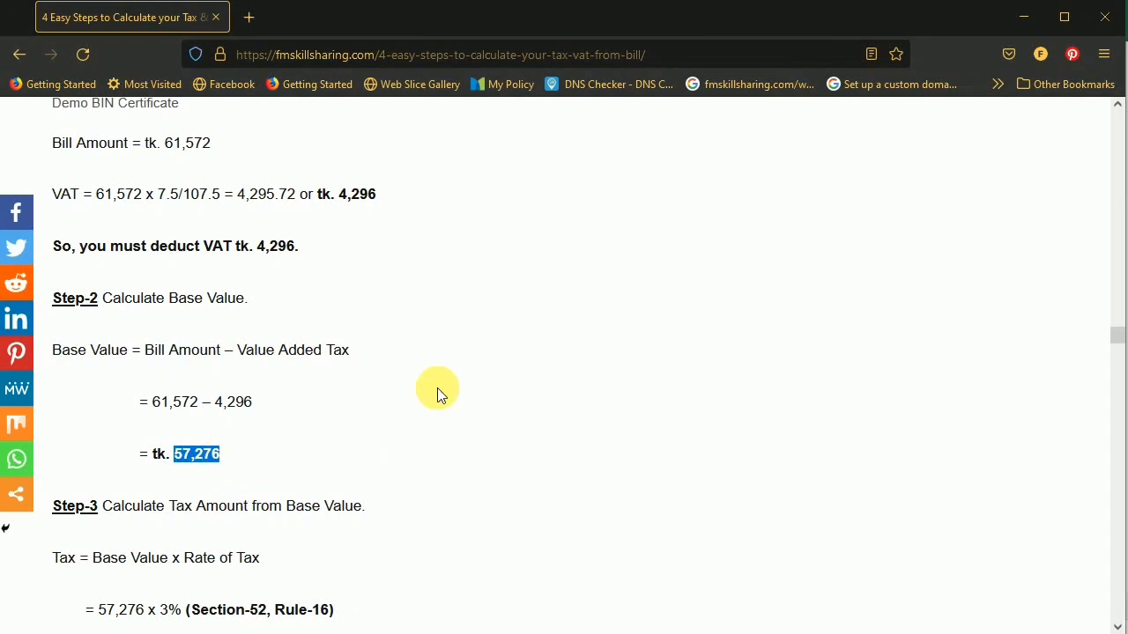
# Step: Return to Excel and check the first bill's Bill Amount, VAT and Base Bill Amount cells against the article
pyautogui.hotkey('alt', 'Tab')
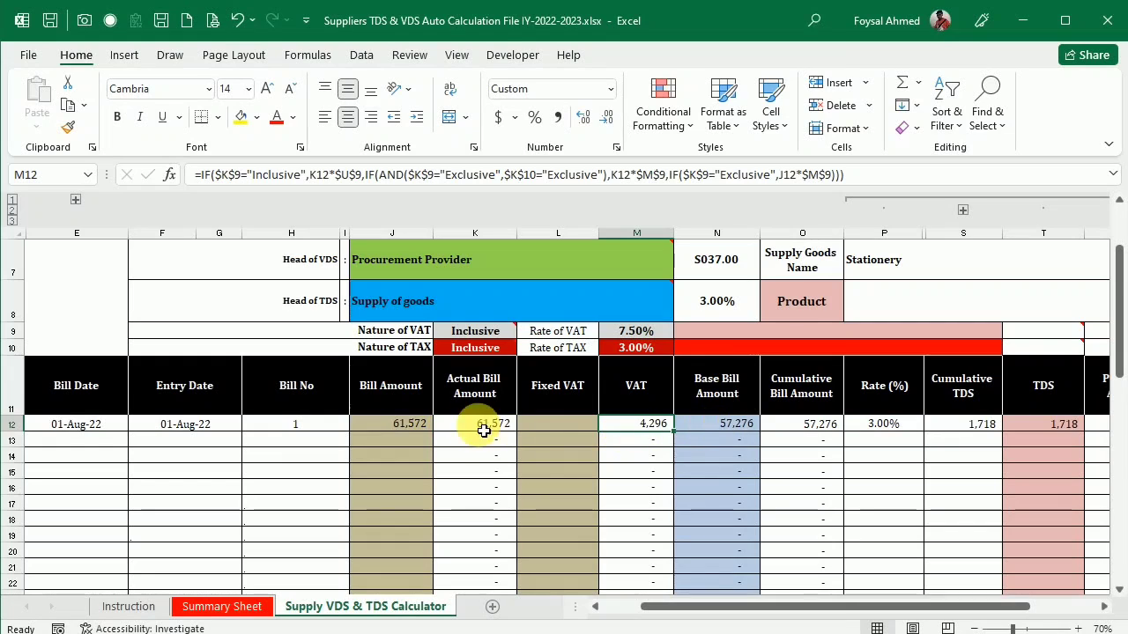
pyautogui.click(414, 424)
pyautogui.click(651, 427)
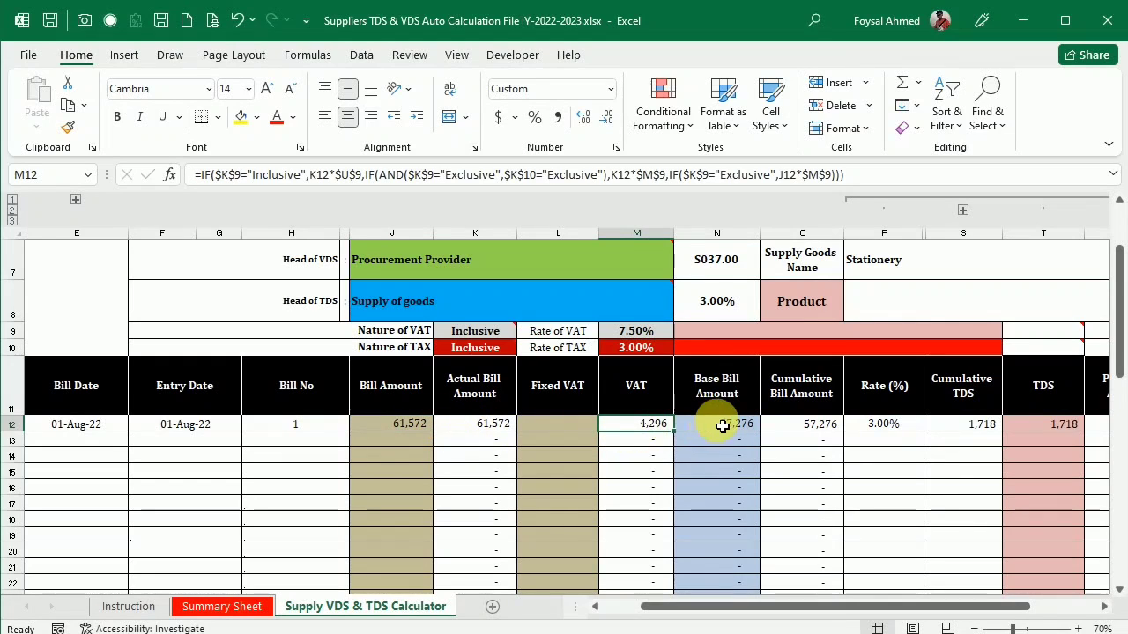
pyautogui.click(721, 426)
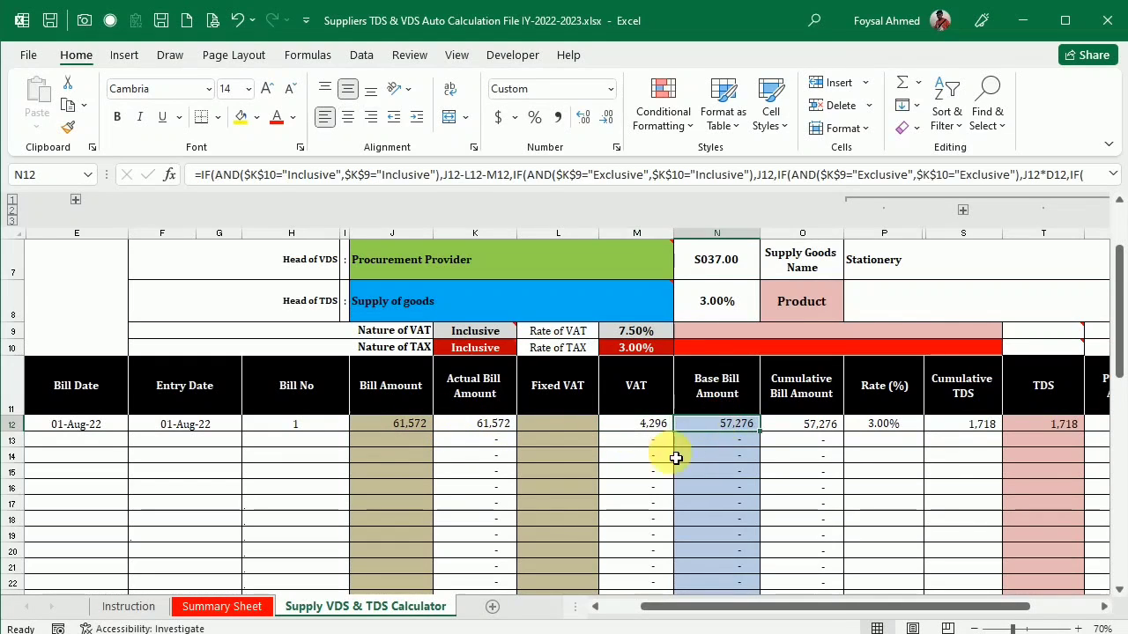
pyautogui.click(714, 401)
pyautogui.click(736, 428)
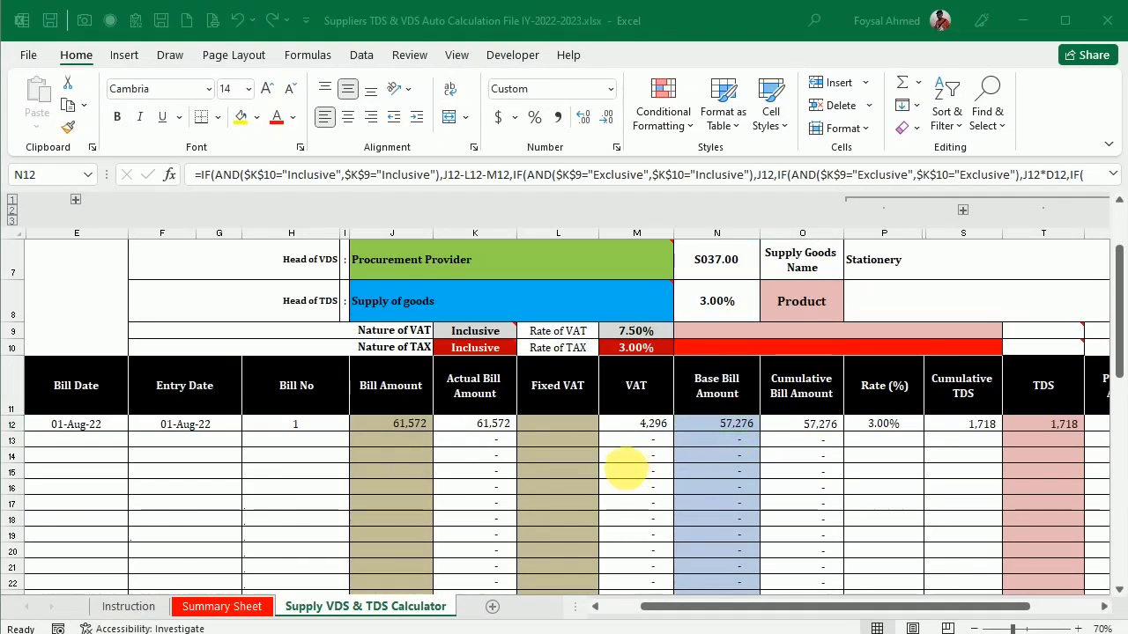
# Step: Switch to the browser article and examine the Step-3 calculation of tax from the base value and tax rate
pyautogui.hotkey('alt', 'Tab')
pyautogui.scroll(-3, 409, 407)
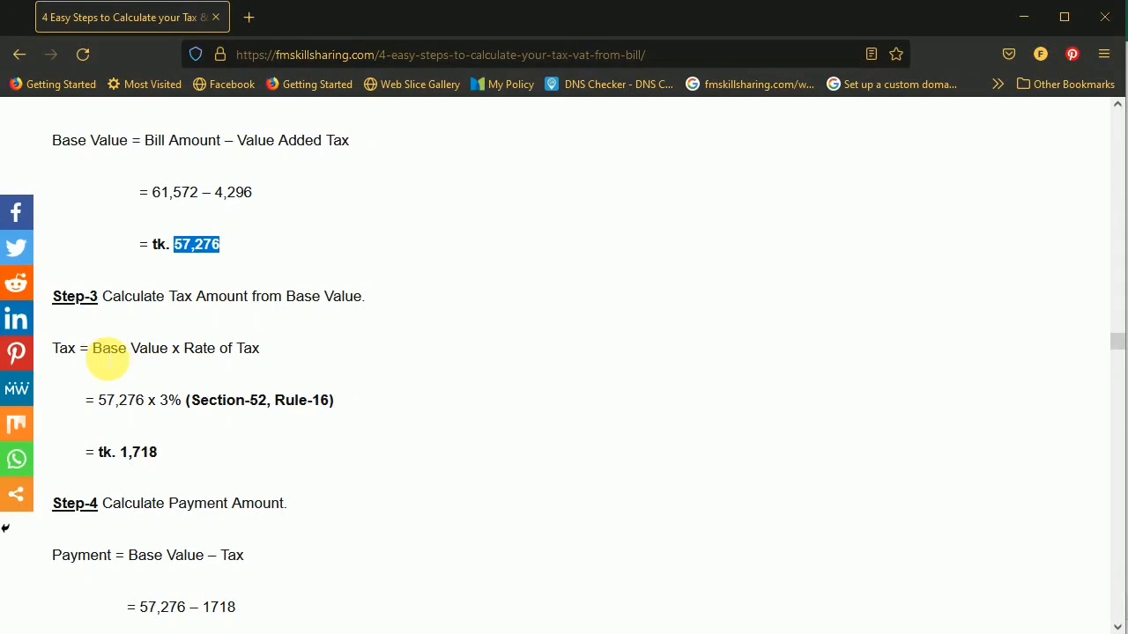
pyautogui.moveTo(107, 357); pyautogui.dragTo(255, 353)
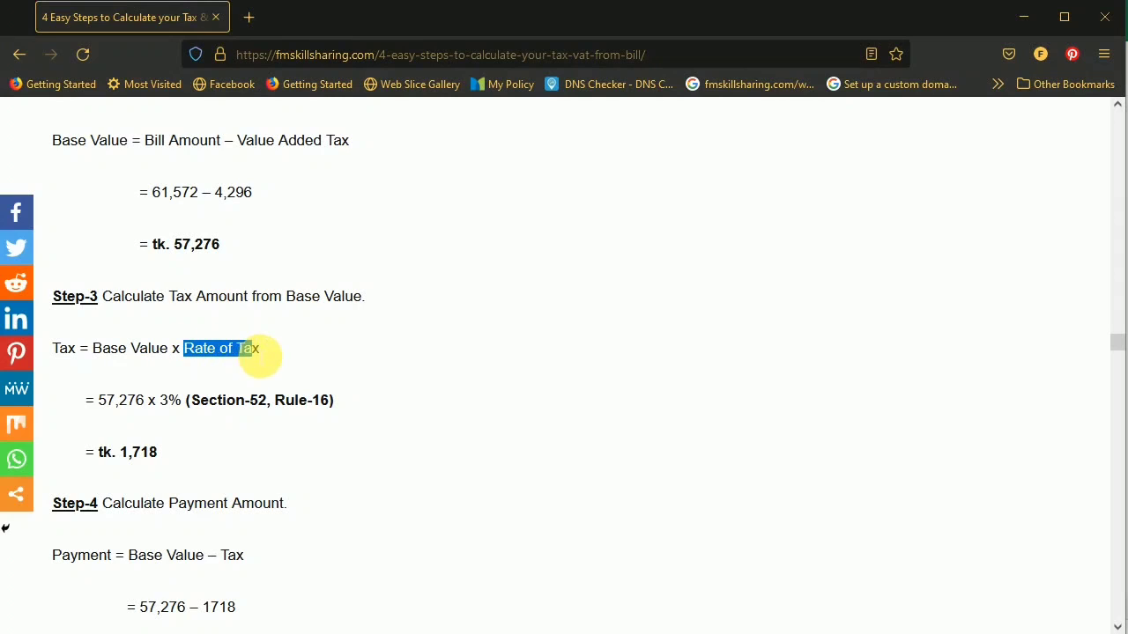
pyautogui.click(116, 407)
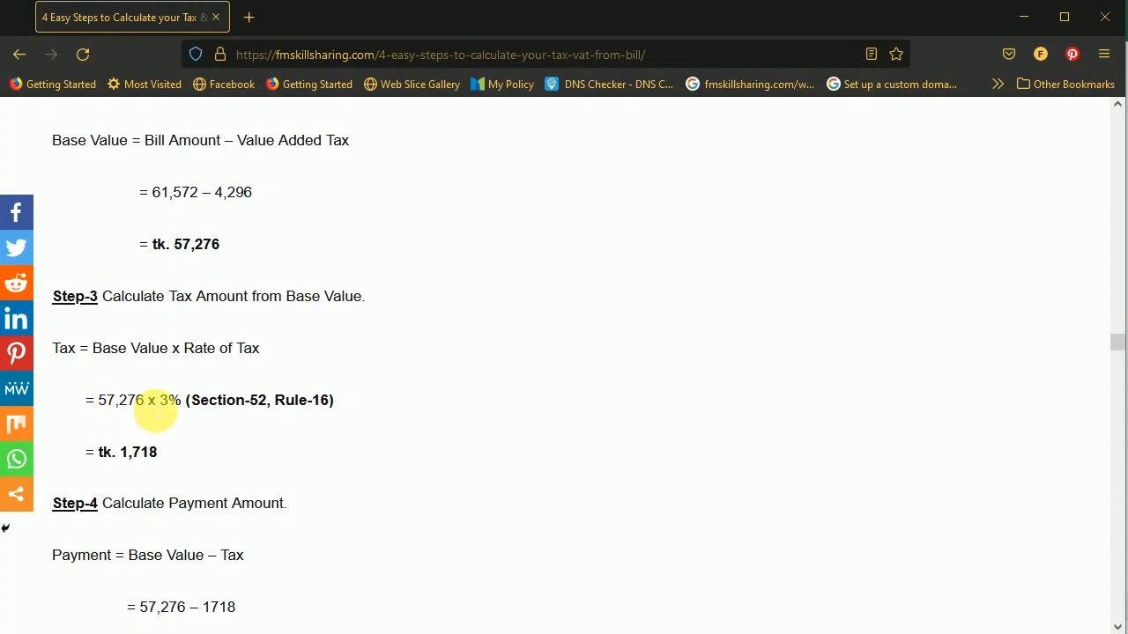
pyautogui.scroll(-2, 184, 417)
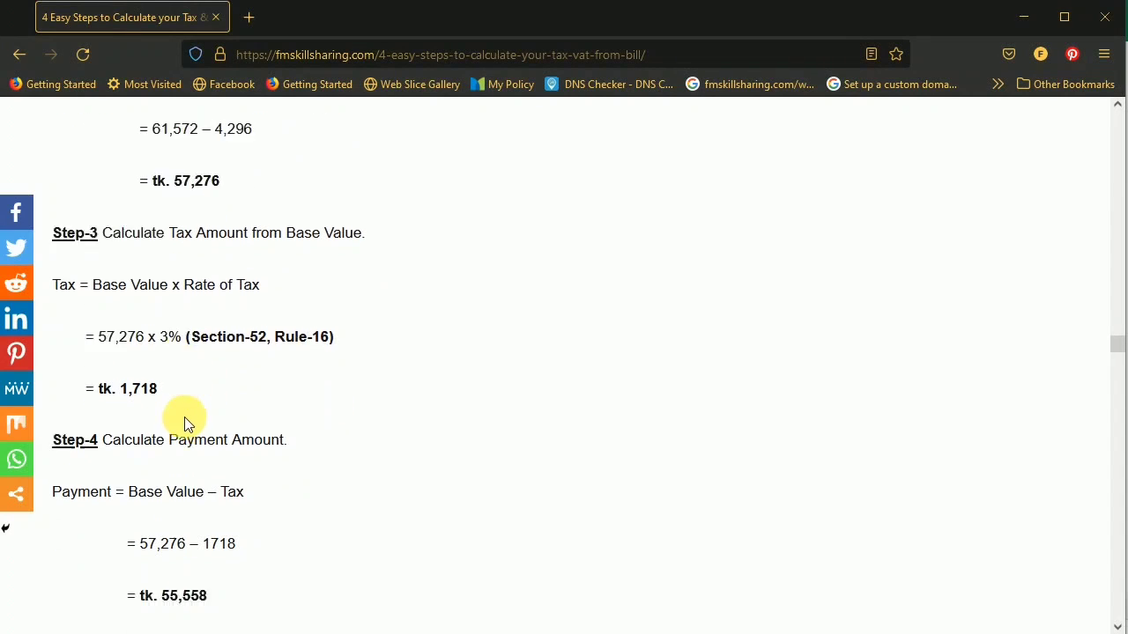
# Step: Highlight the article's Step-3 tax result and compare it with the first bill's Cumulative Bill Amount, Rate and Cumulative TDS in Excel
pyautogui.moveTo(130, 364); pyautogui.dragTo(155, 364)
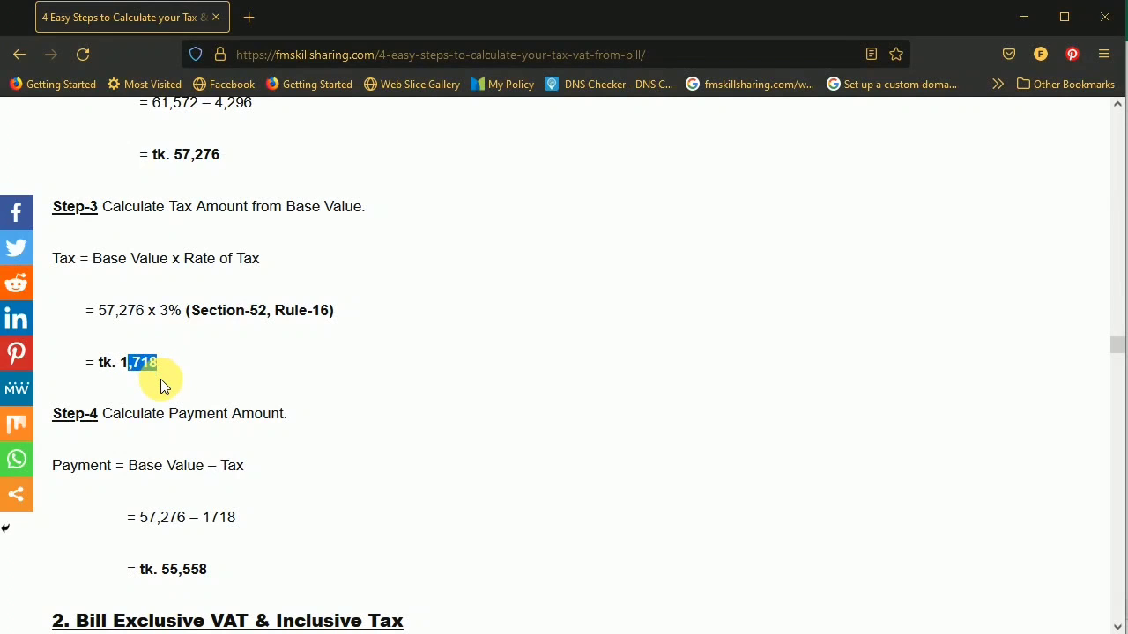
pyautogui.hotkey('alt', 'Tab')
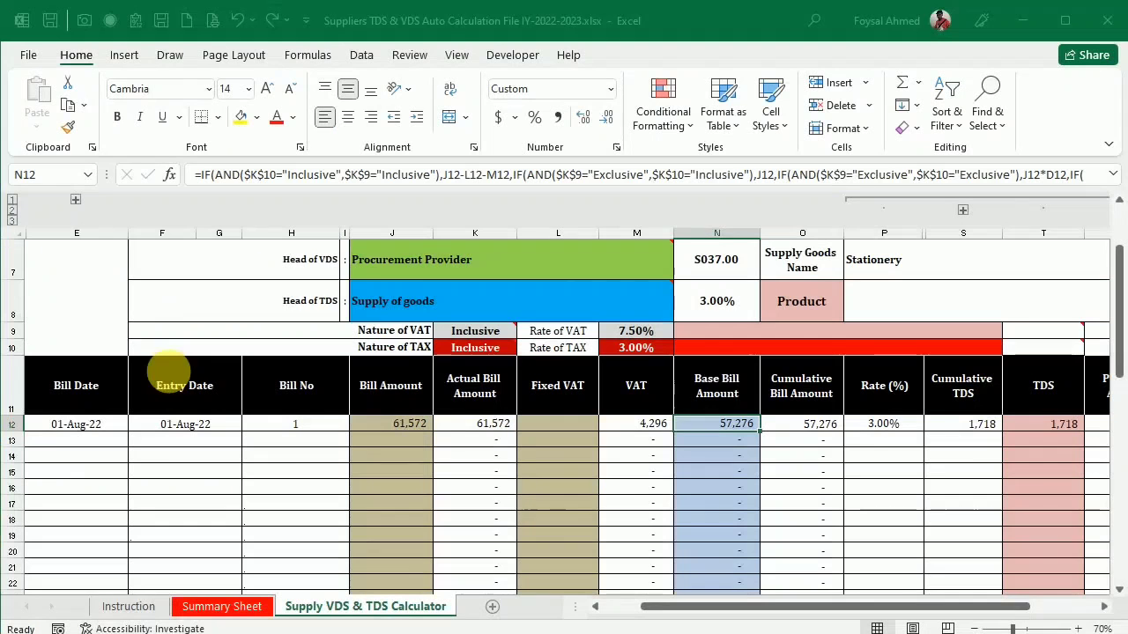
pyautogui.click(826, 424)
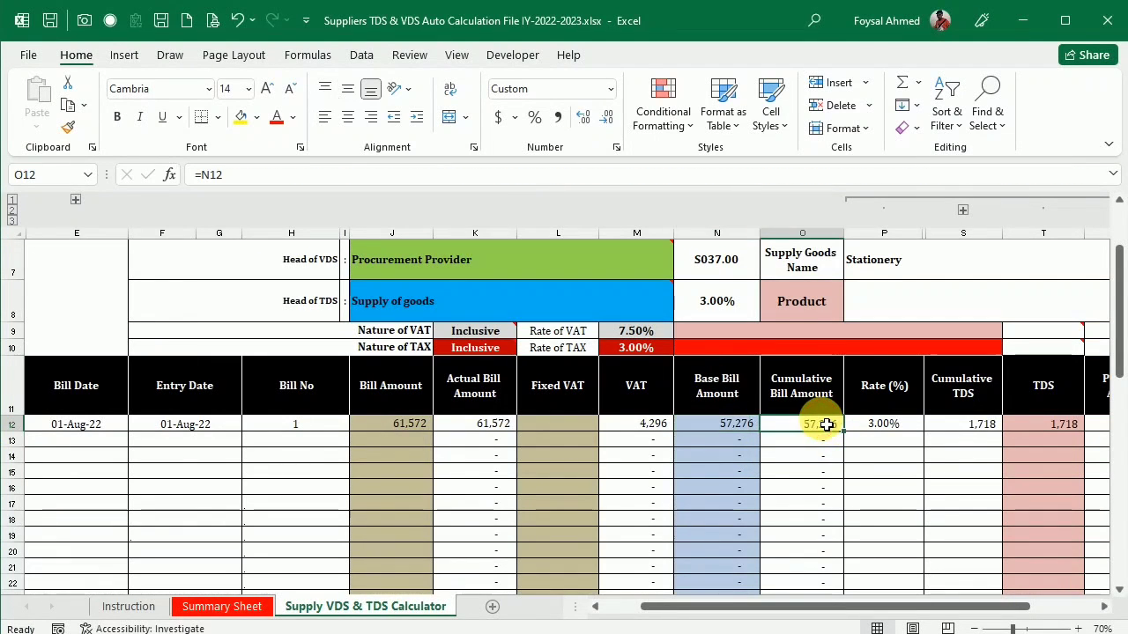
pyautogui.click(872, 423)
pyautogui.click(964, 426)
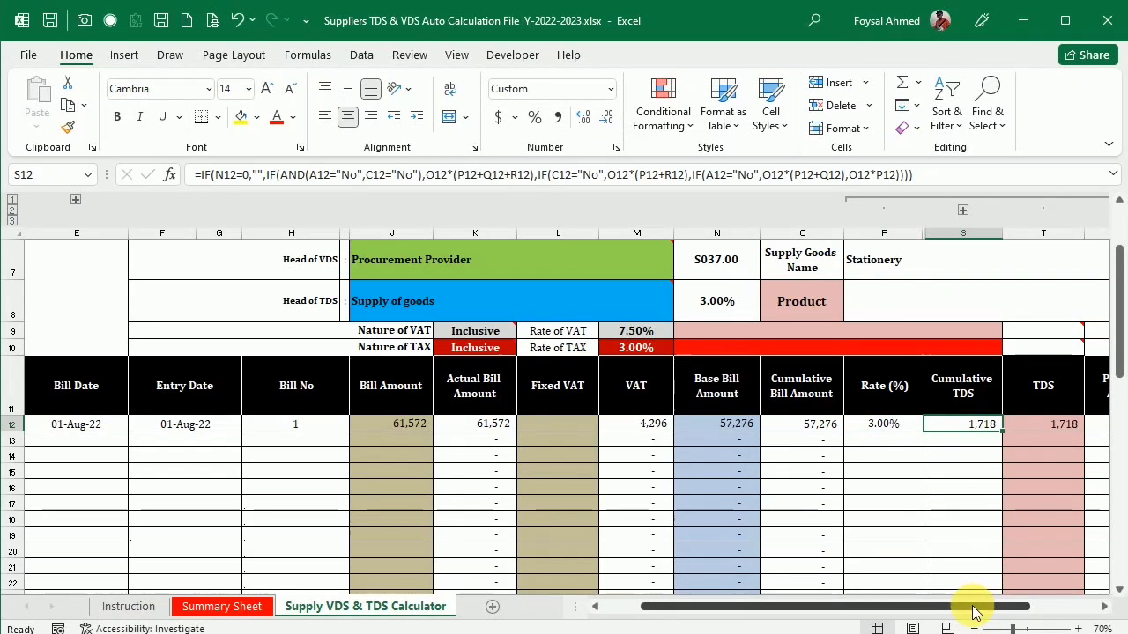
# Step: Switch to the browser article and examine the Step-4 payment formula, its base value and tax figures
pyautogui.hotkey('alt', 'Tab')
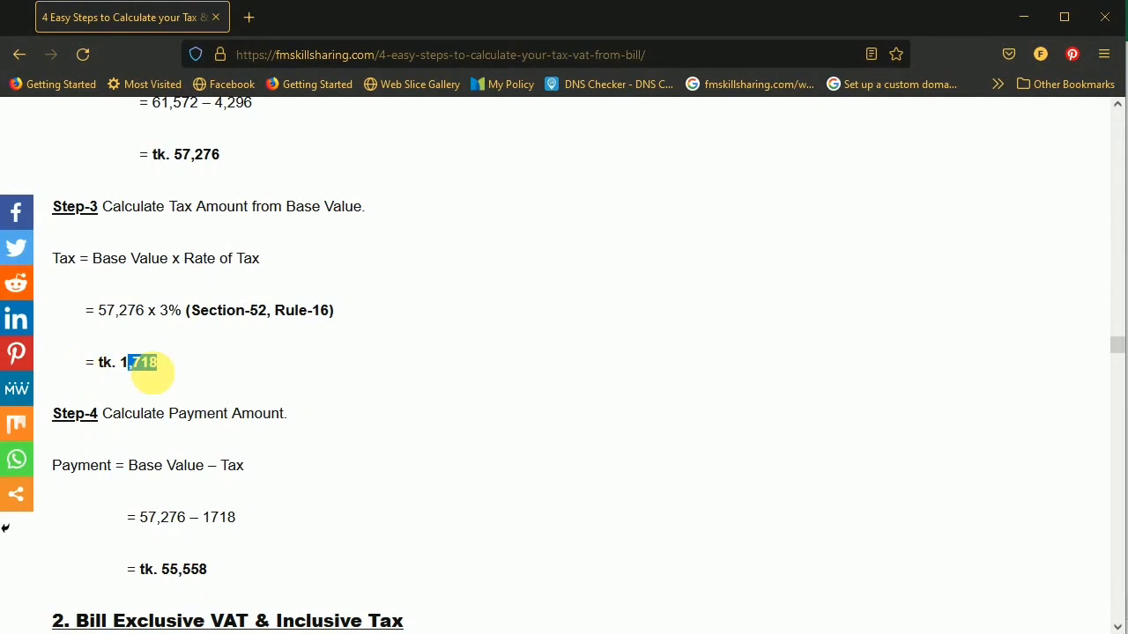
pyautogui.click(187, 379)
pyautogui.scroll(-2, 187, 386)
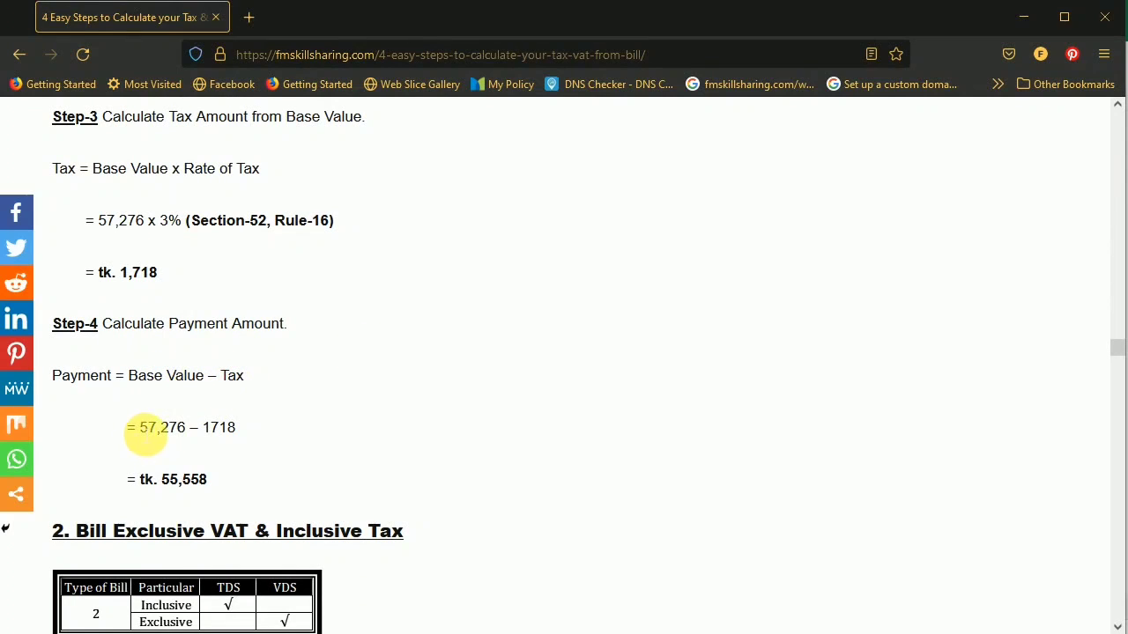
pyautogui.moveTo(141, 430); pyautogui.dragTo(180, 437)
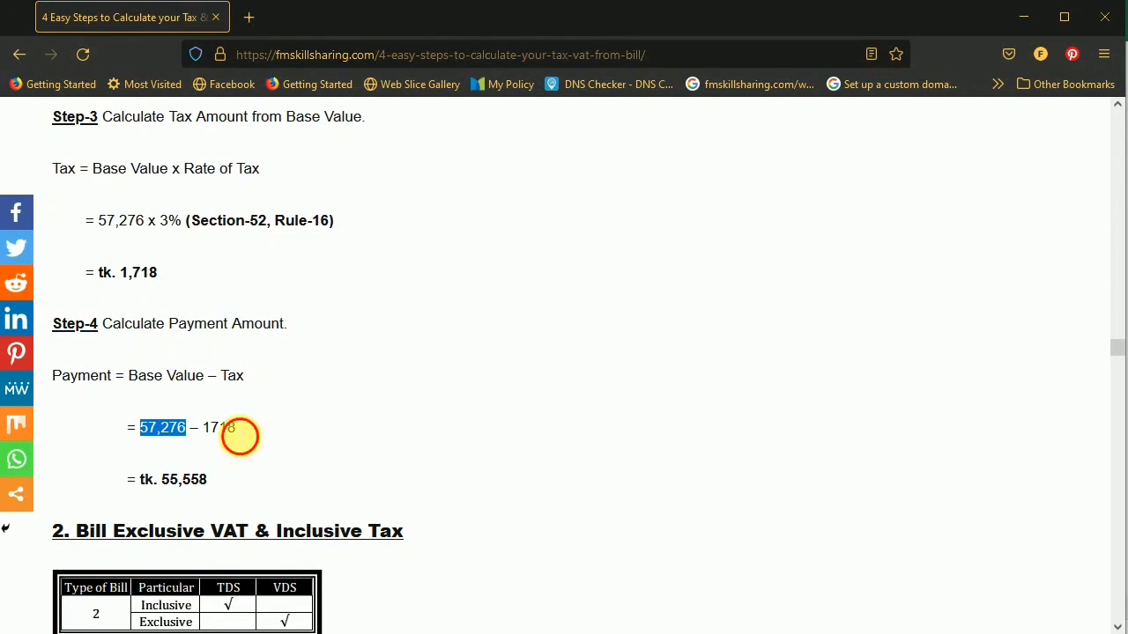
pyautogui.click(240, 435)
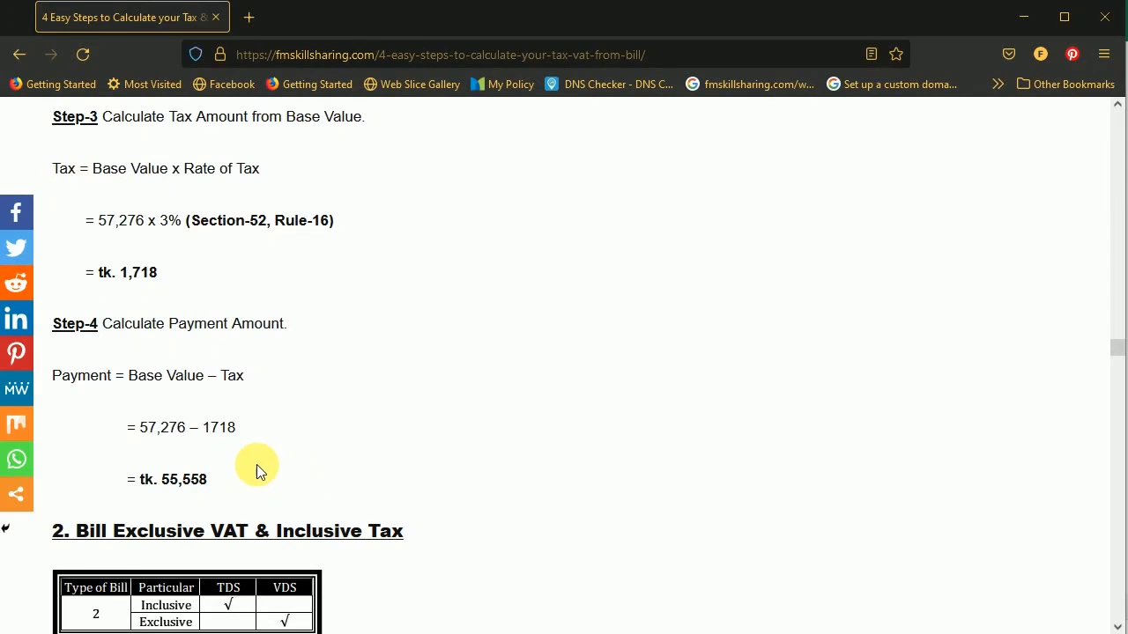
# Step: Return to Excel and check the first bill's Payment Amount cell against the article's Step-4 result
pyautogui.hotkey('alt', 'Tab')
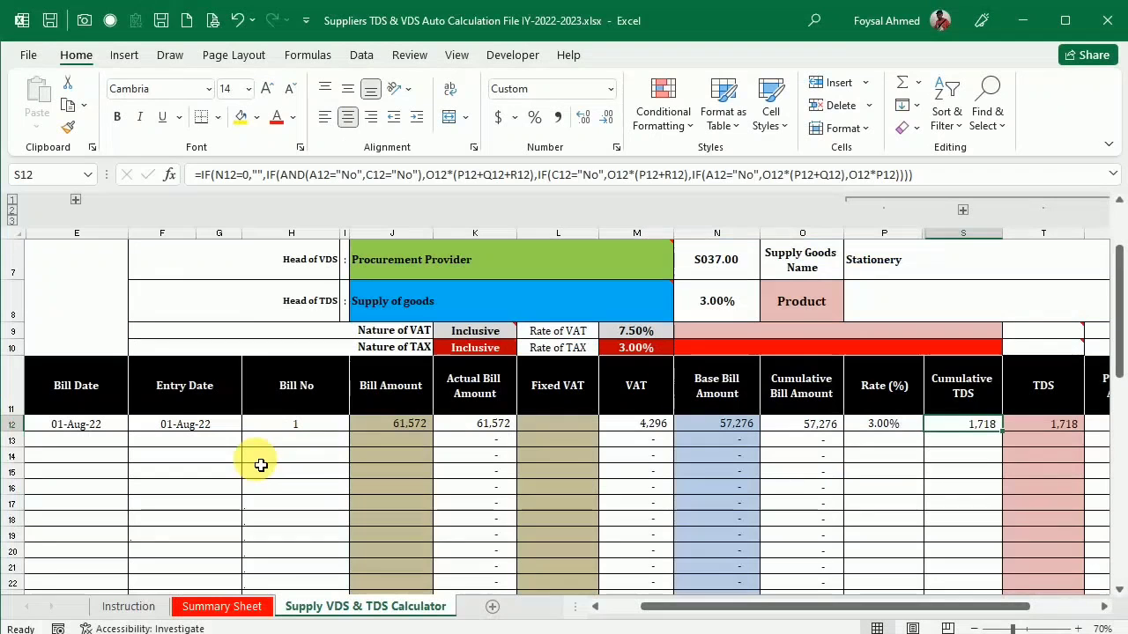
pyautogui.moveTo(859, 610); pyautogui.dragTo(899, 608)
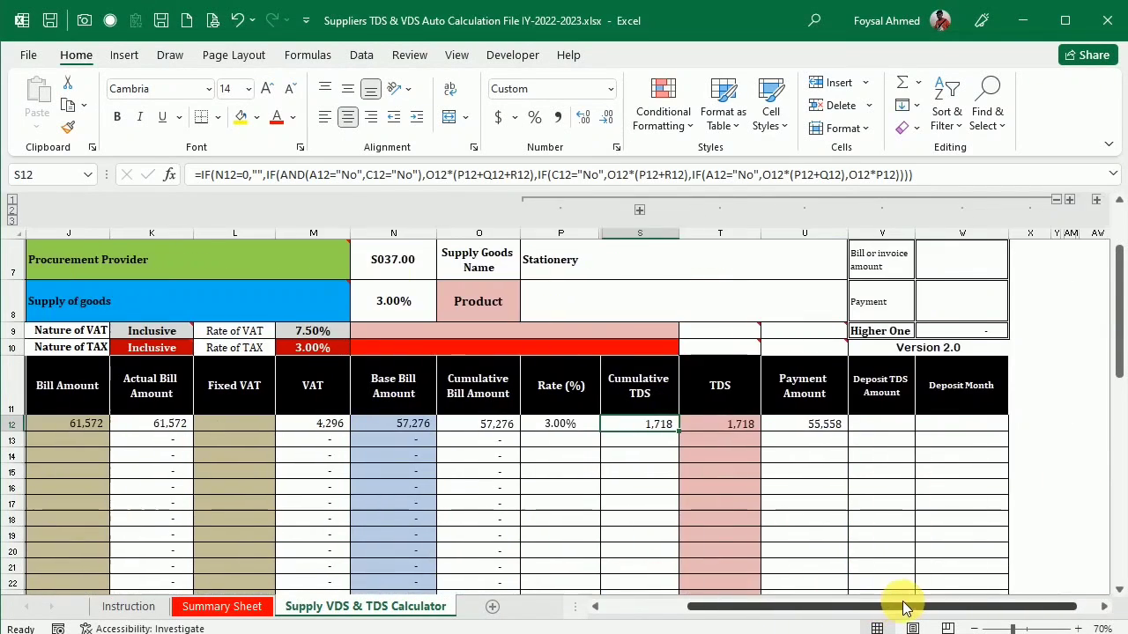
pyautogui.click(802, 430)
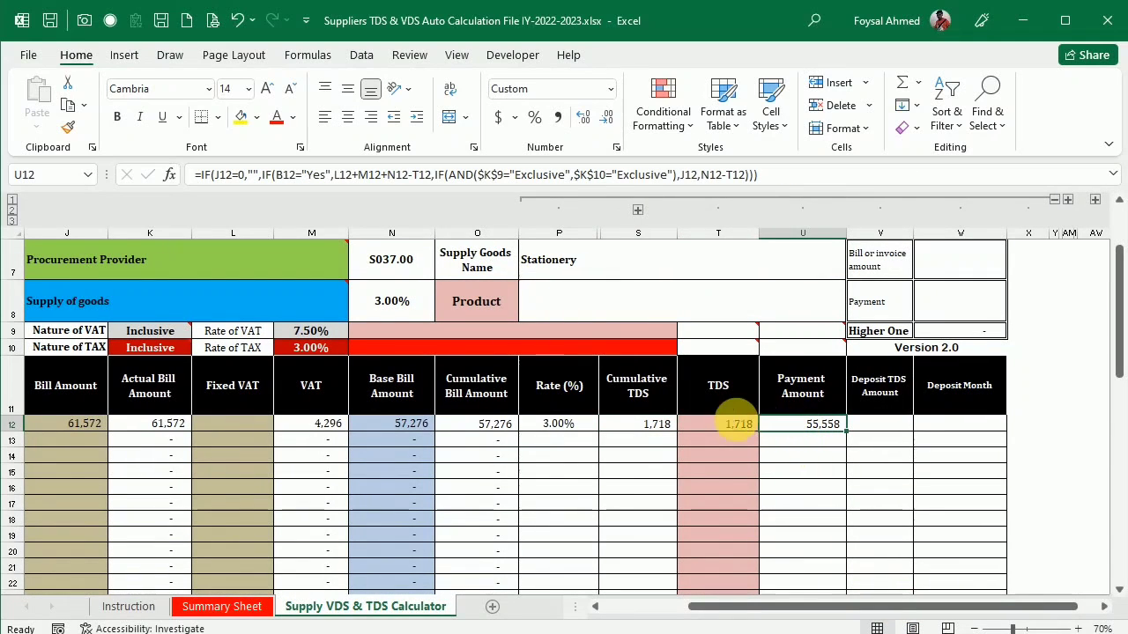
pyautogui.moveTo(859, 607); pyautogui.dragTo(791, 607)
pyautogui.click(411, 424)
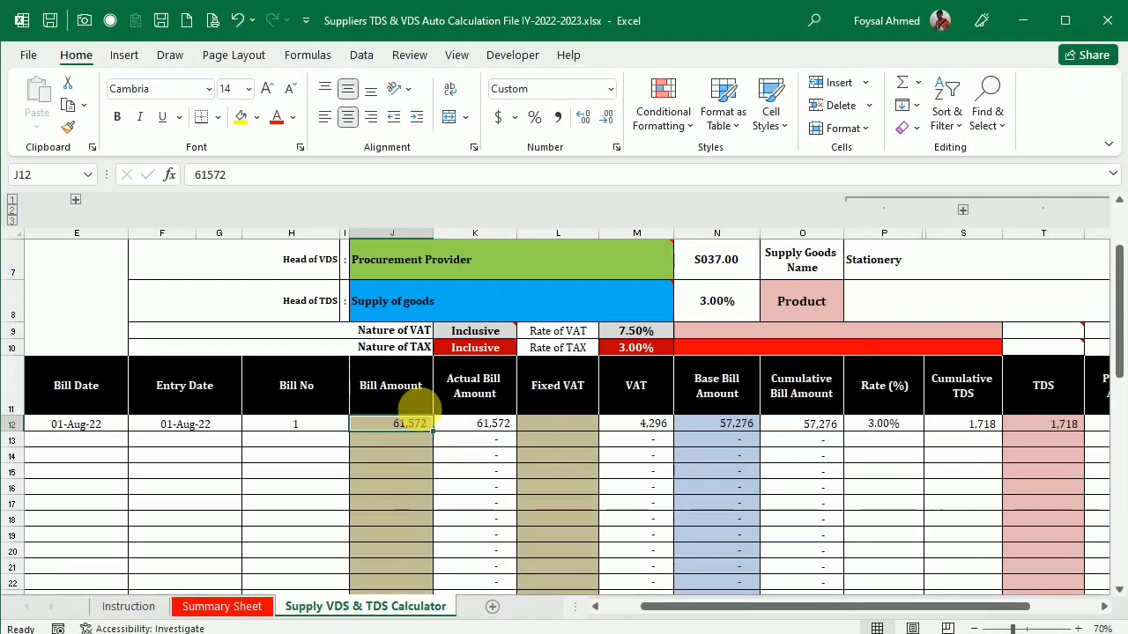
pyautogui.press('Delete')
pyautogui.moveTo(855, 606); pyautogui.dragTo(863, 615)
pyautogui.hotkey('ctrl', 'z')
# Step: Switch to the browser article and read the introduction to section 2, Bill Exclusive VAT & Inclusive Tax
pyautogui.hotkey('alt', 'Tab')
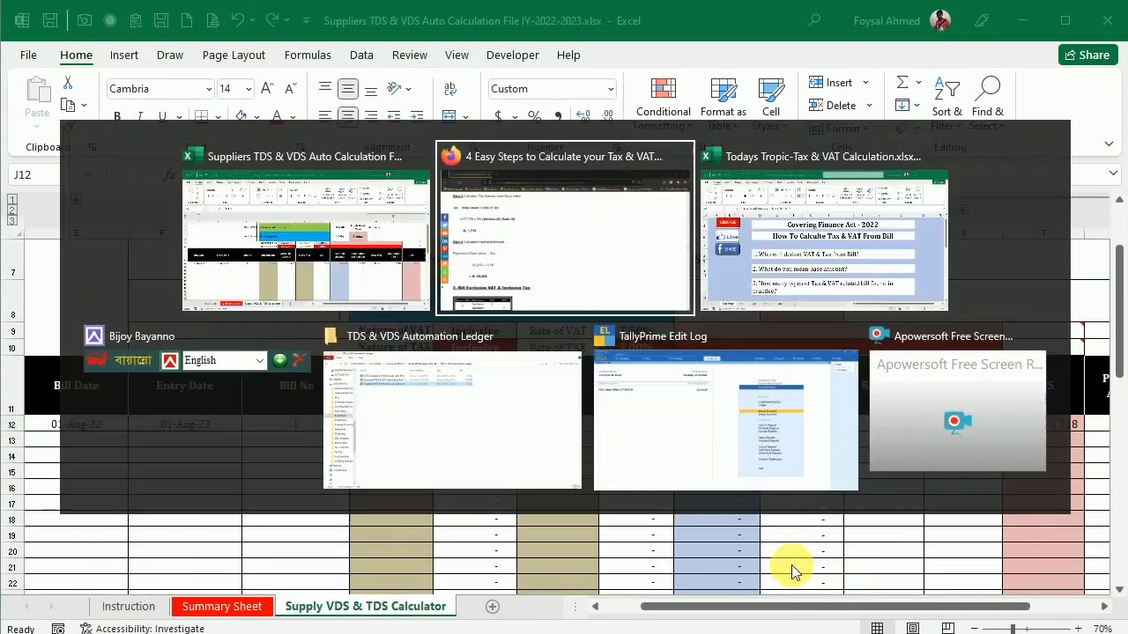
pyautogui.scroll(-2, 357, 409)
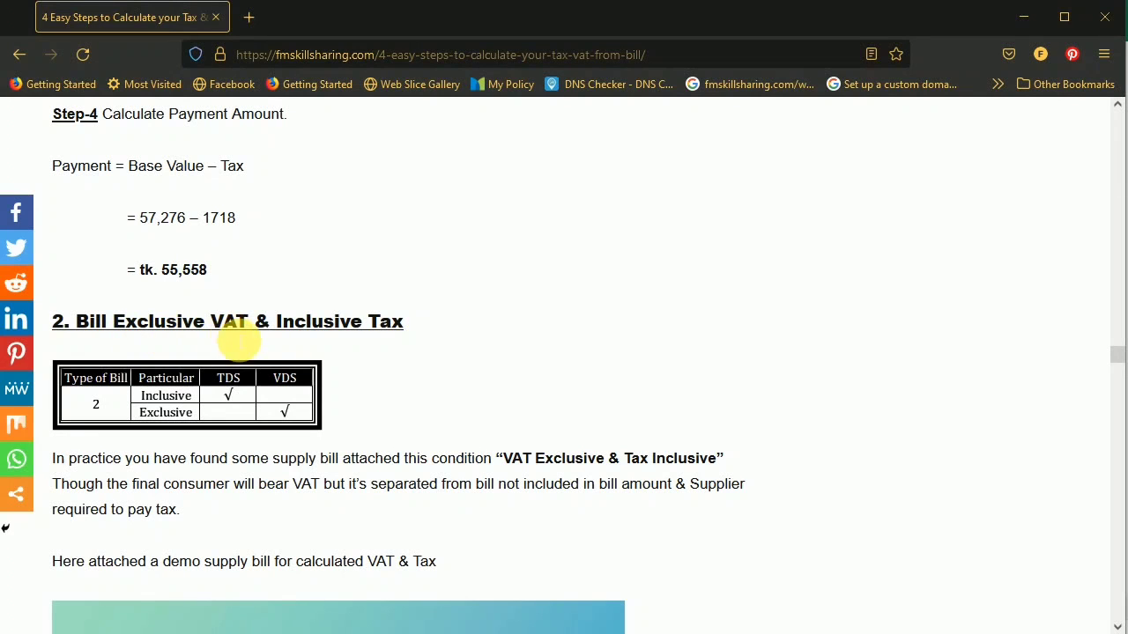
pyautogui.scroll(-2, 392, 341)
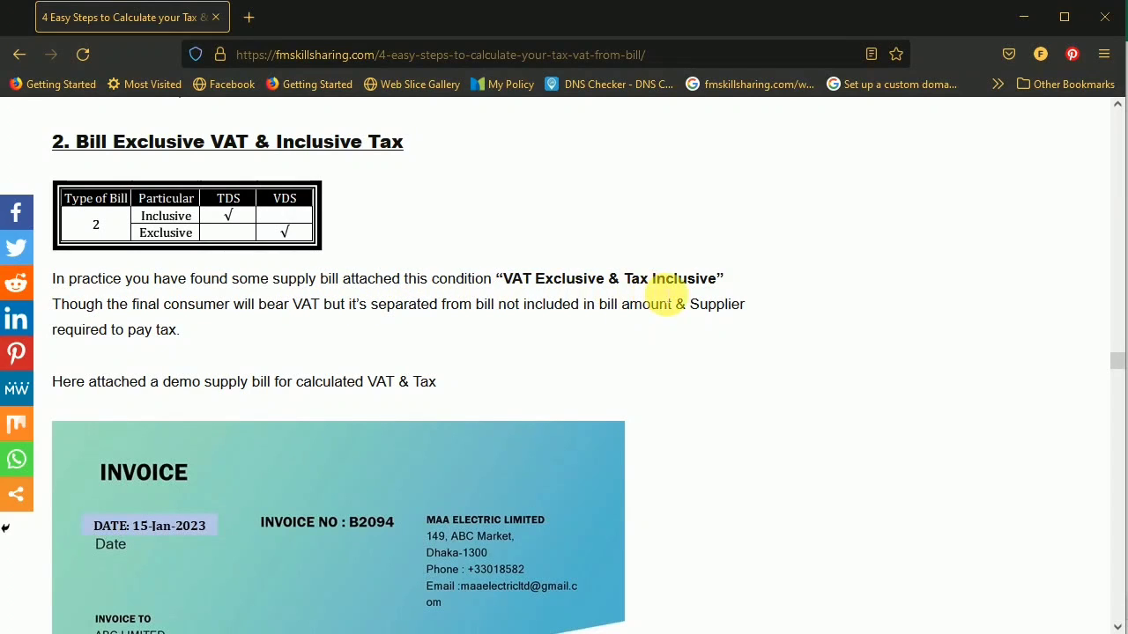
pyautogui.scroll(-1, 259, 317)
pyautogui.scroll(-1, 259, 315)
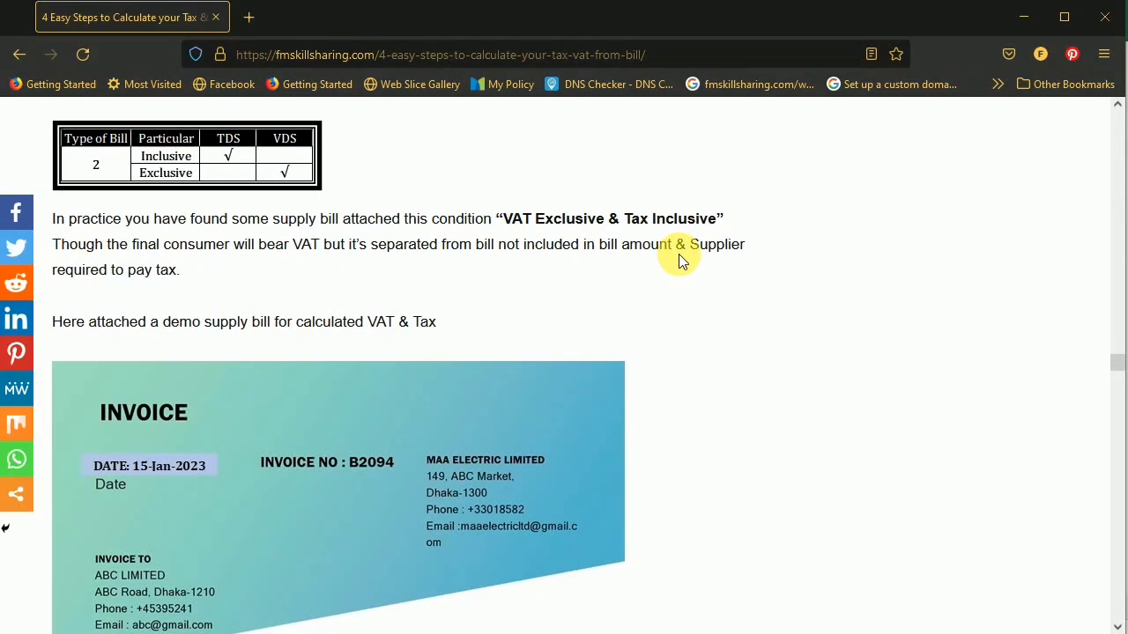
# Step: Examine section 2's demo invoice for its date, supplier, line items, total and VAT and tax note
pyautogui.scroll(-3, 223, 294)
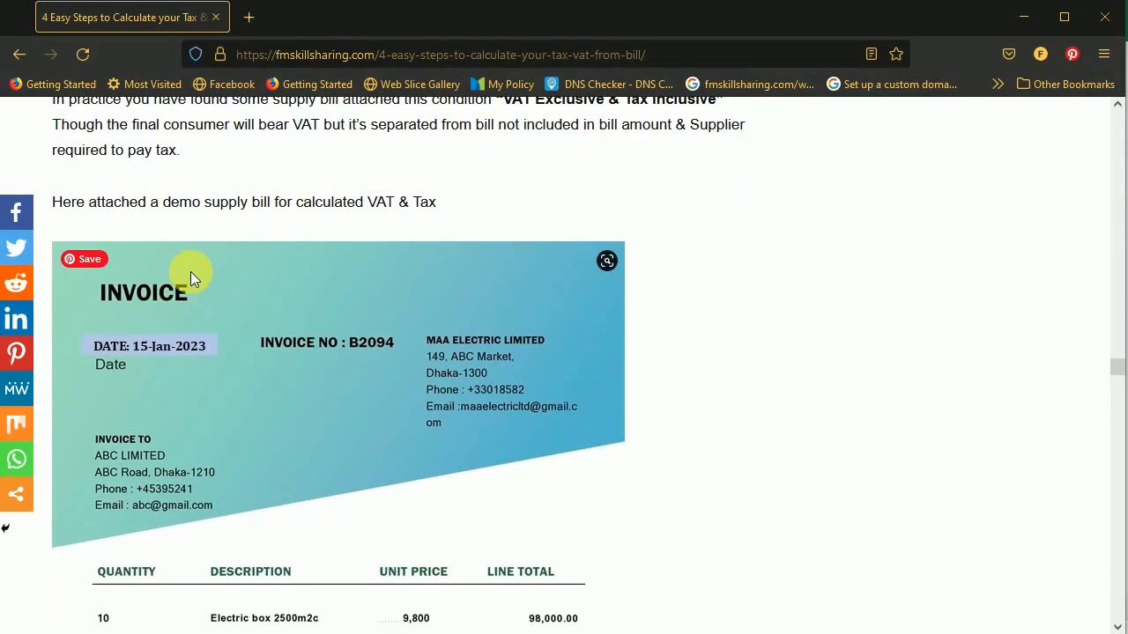
pyautogui.scroll(-3, 409, 234)
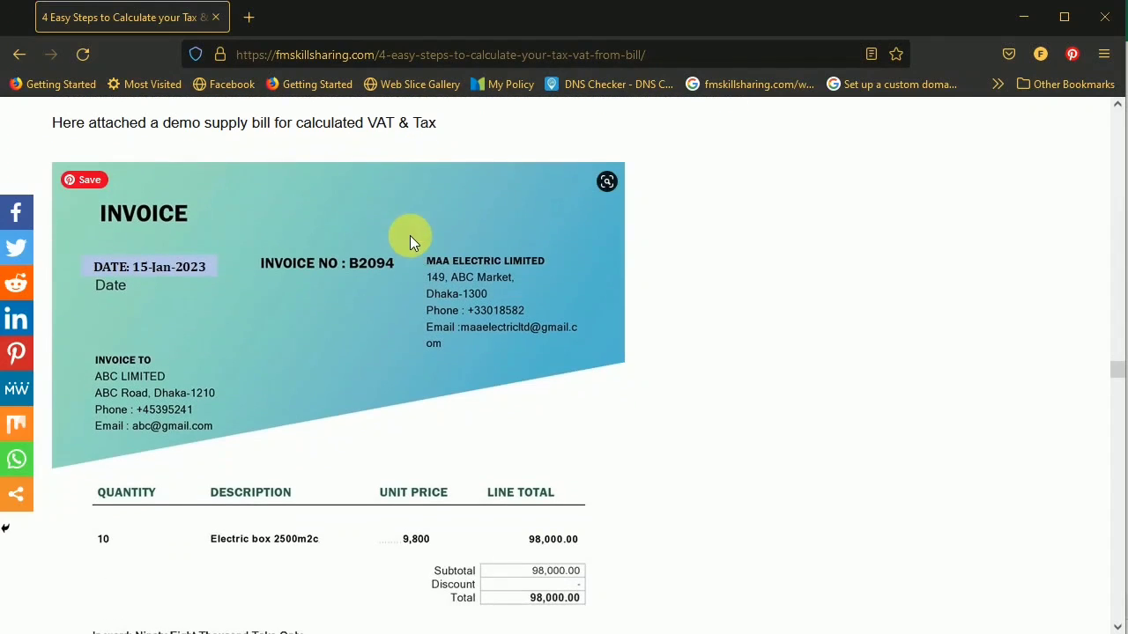
pyautogui.scroll(1, 474, 269)
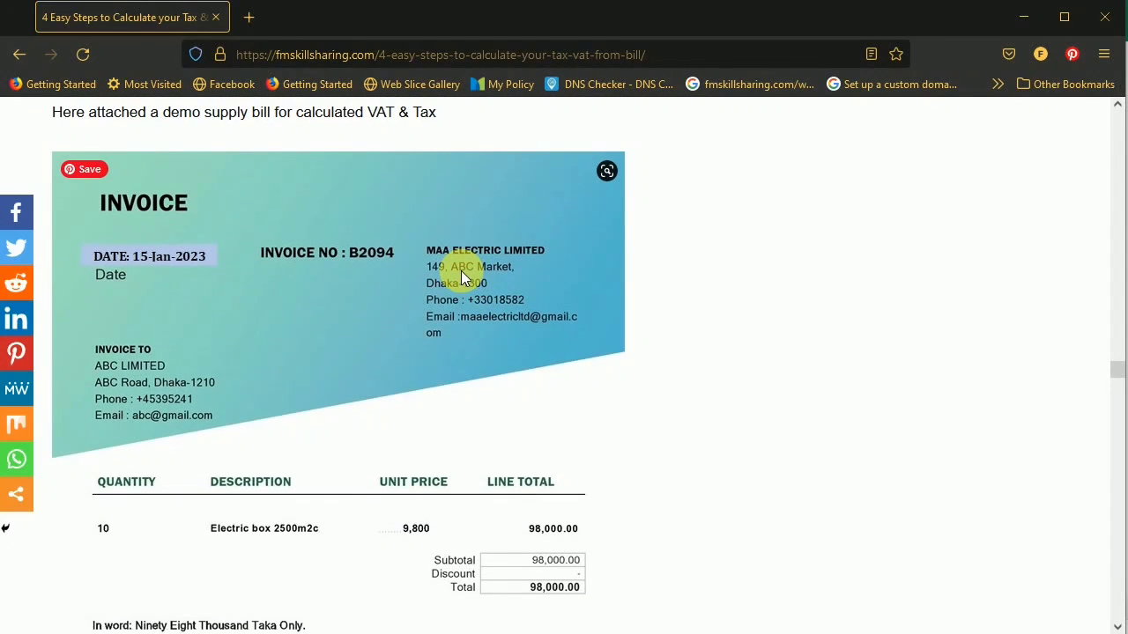
pyautogui.scroll(-3, 461, 270)
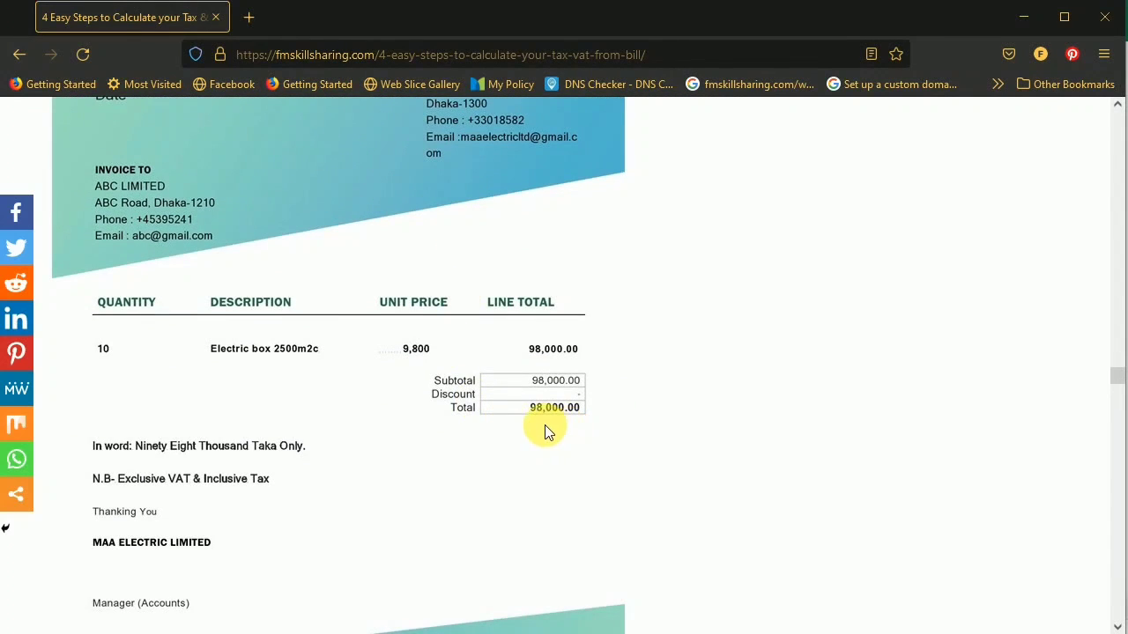
pyautogui.scroll(-1, 542, 424)
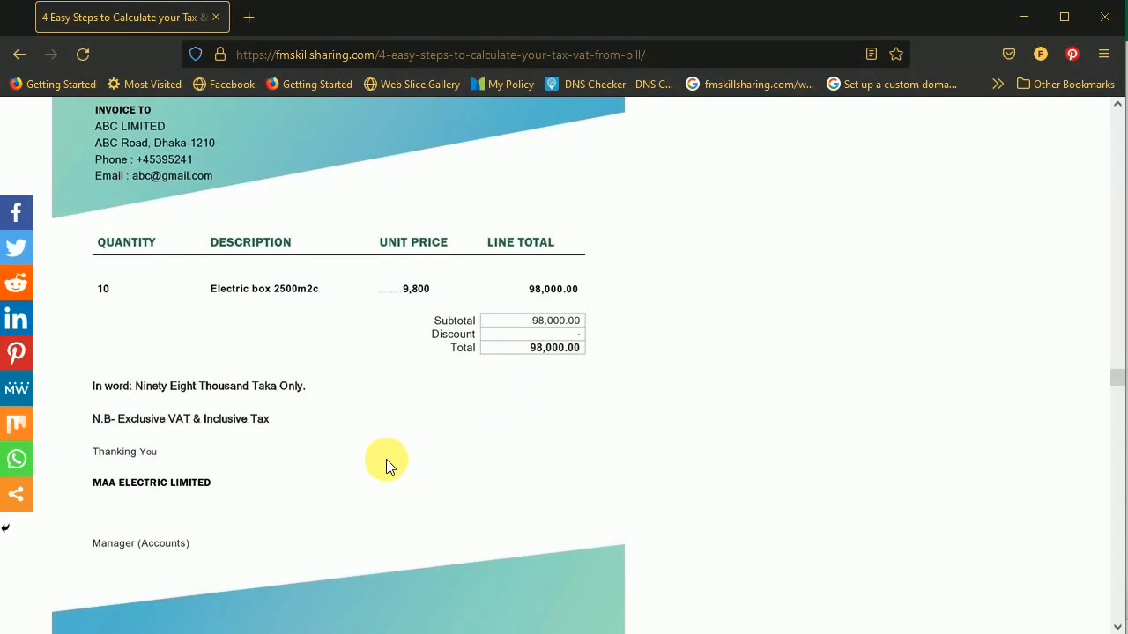
# Step: Switch to Excel and change the Suppliers Name to Maa Electric Ltd
pyautogui.hotkey('alt', 'Tab')
pyautogui.scroll(3, 379, 453)
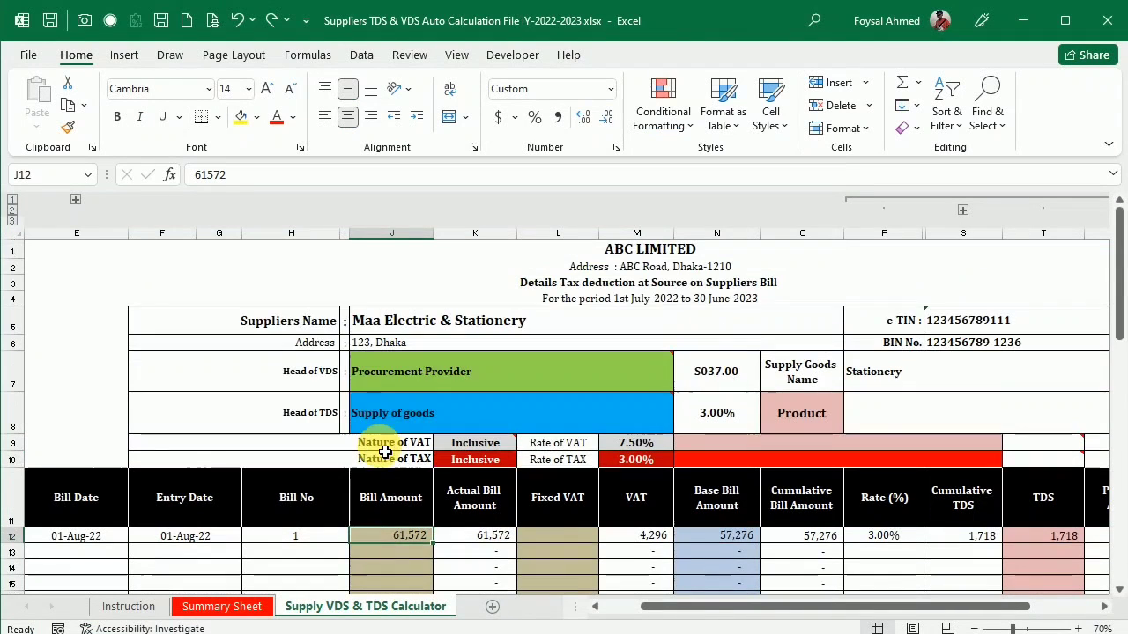
pyautogui.doubleClick(469, 327)
pyautogui.moveTo(440, 322); pyautogui.dragTo(527, 323)
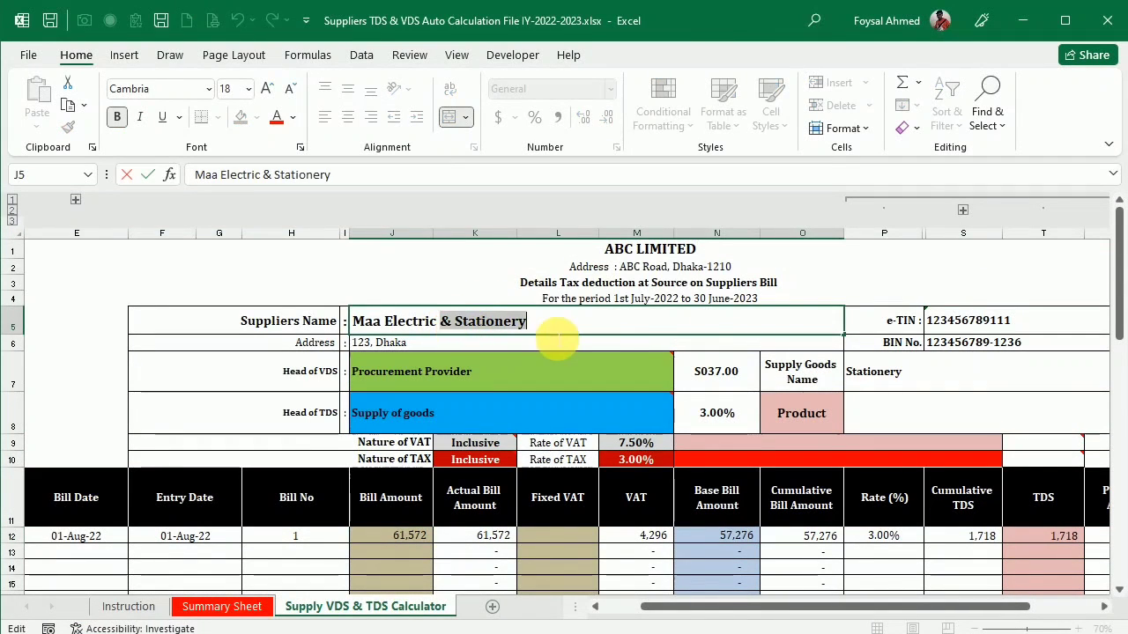
pyautogui.write('Ltd')
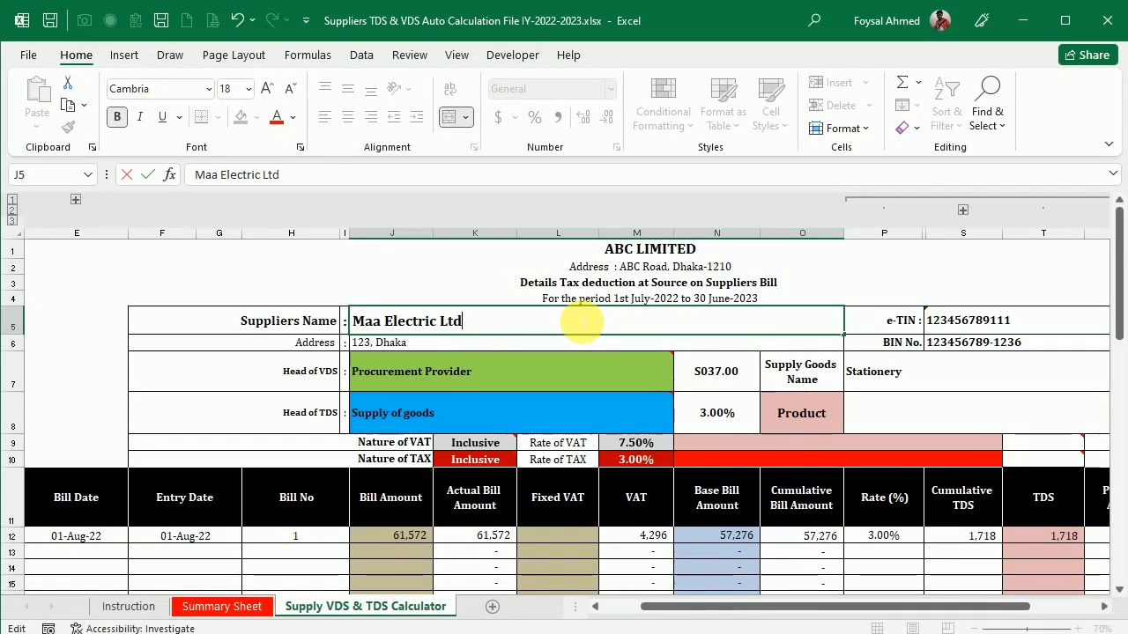
pyautogui.press('Return')
# Step: Look up the demo invoice's number in the browser article and enter it as the first bill's Bill No in Excel
pyautogui.scroll(-1, 229, 476)
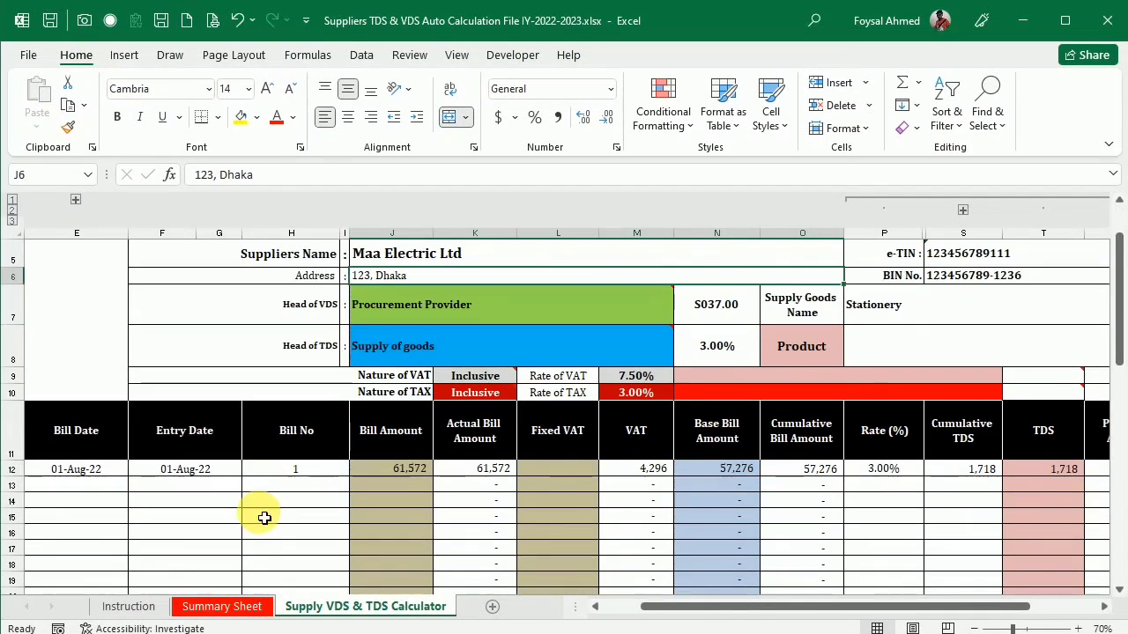
pyautogui.hotkey('alt', 'Tab')
pyautogui.scroll(2, 404, 354)
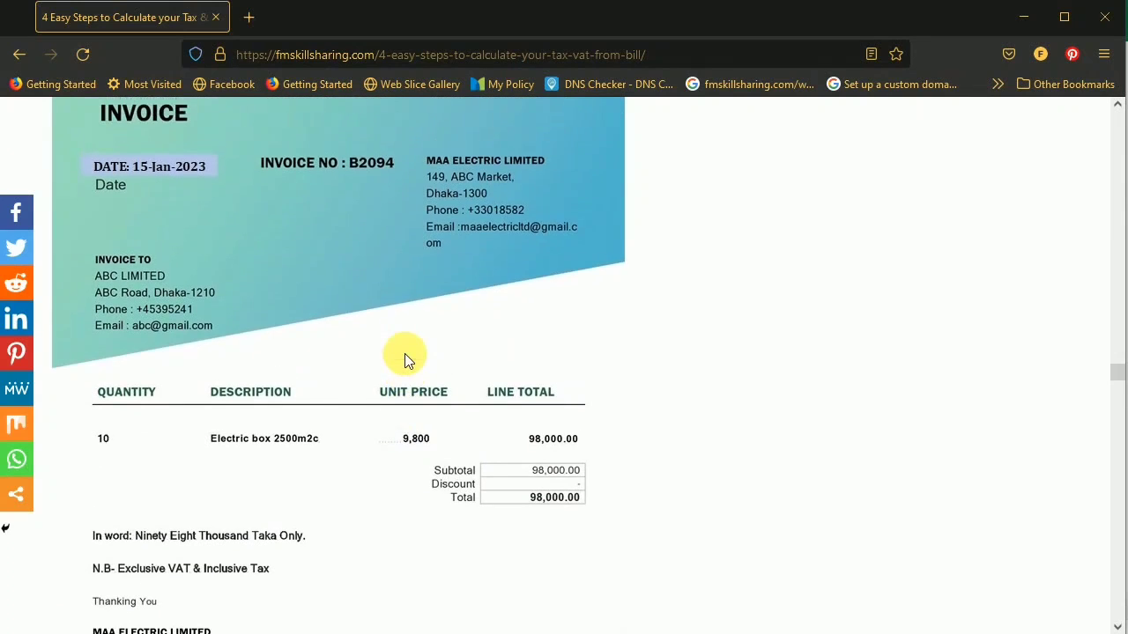
pyautogui.hotkey('alt', 'Tab')
pyautogui.hotkey('alt', 'Tab')
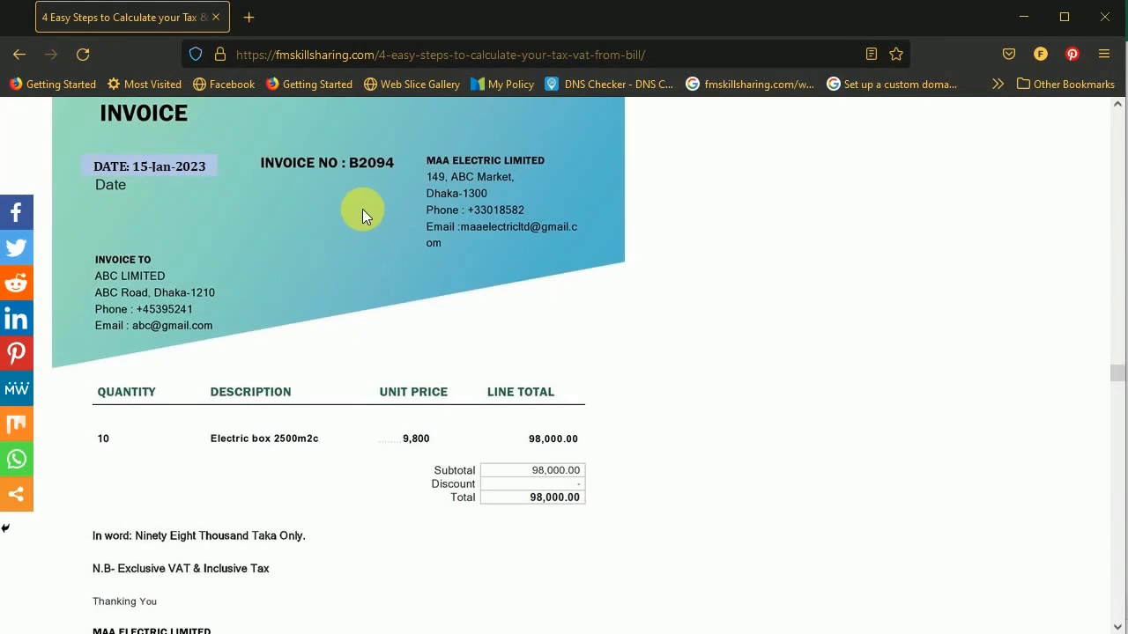
pyautogui.hotkey('alt', 'Tab')
pyautogui.click(303, 468)
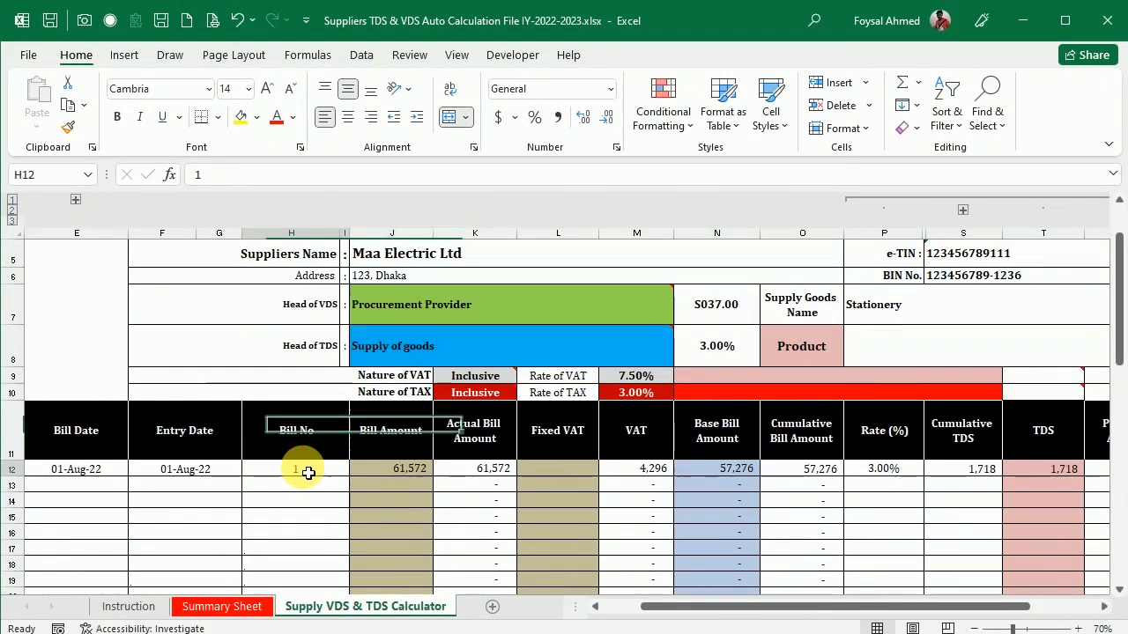
pyautogui.write('B2094')
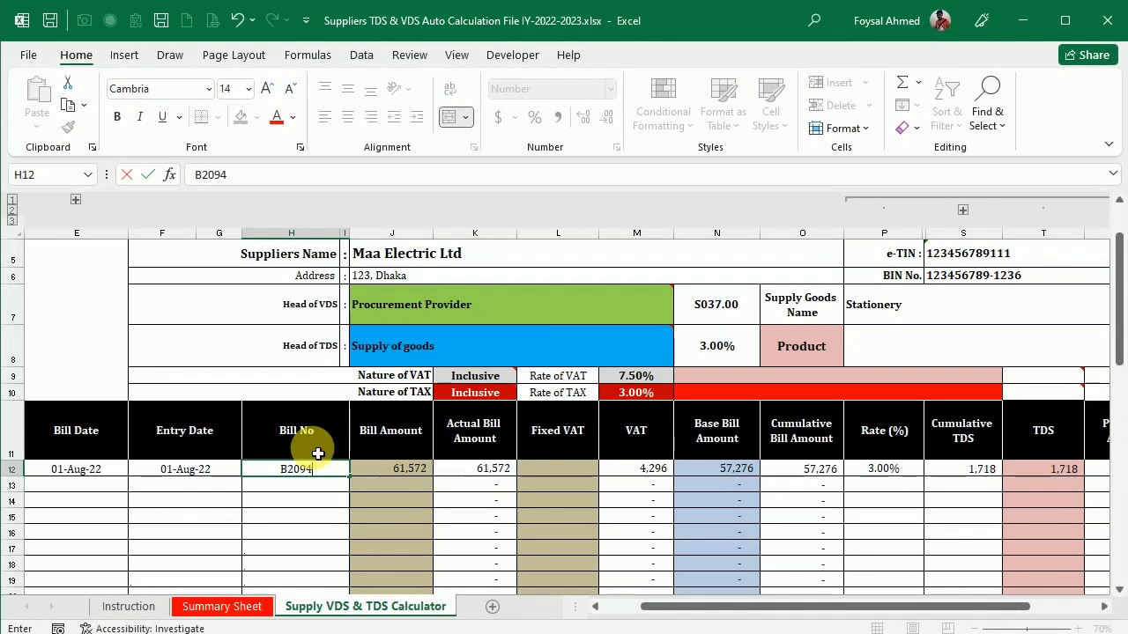
pyautogui.press('Return')
# Step: Check the demo invoice's date in the article and set the first bill's Bill Date in Excel to 15-01-2023
pyautogui.hotkey('alt', 'Tab')
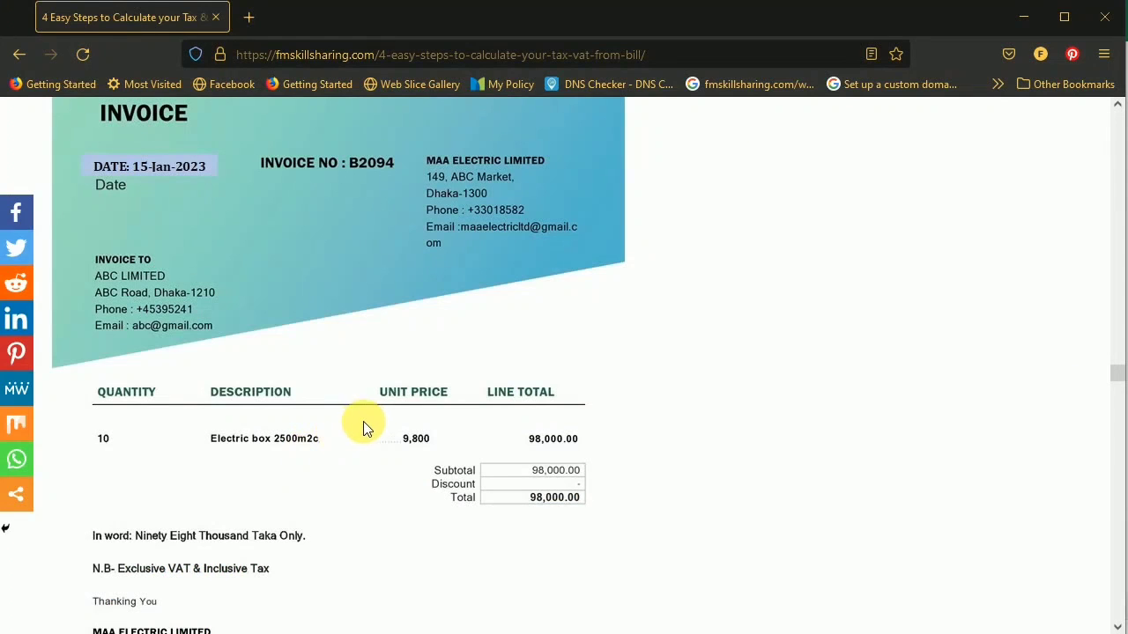
pyautogui.scroll(1, 366, 420)
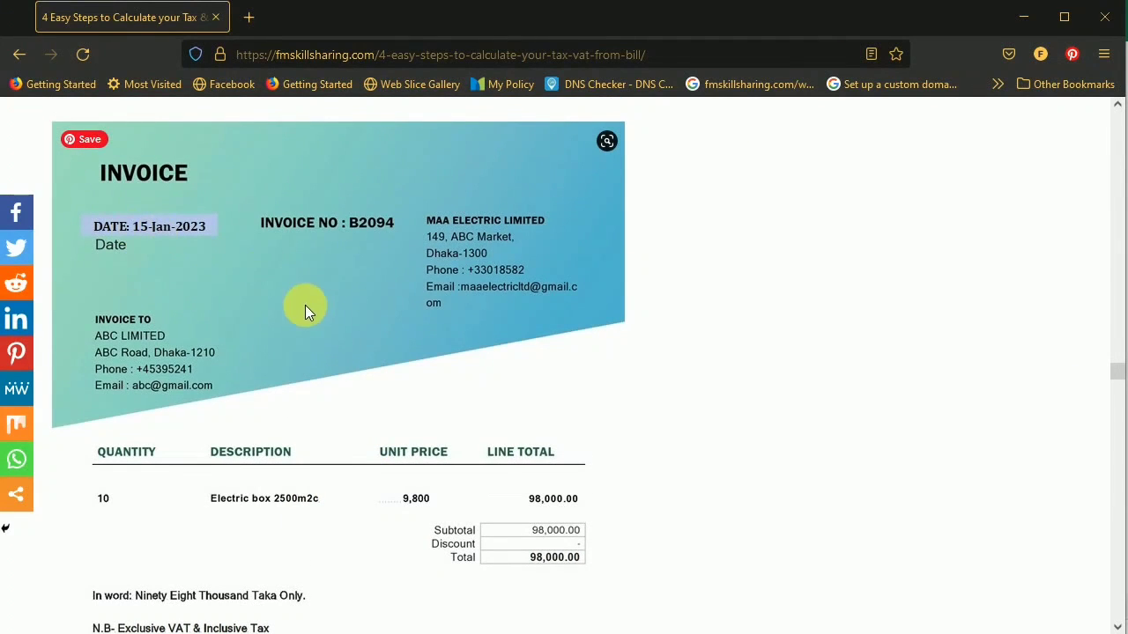
pyautogui.hotkey('alt', 'Tab')
pyautogui.click(61, 469)
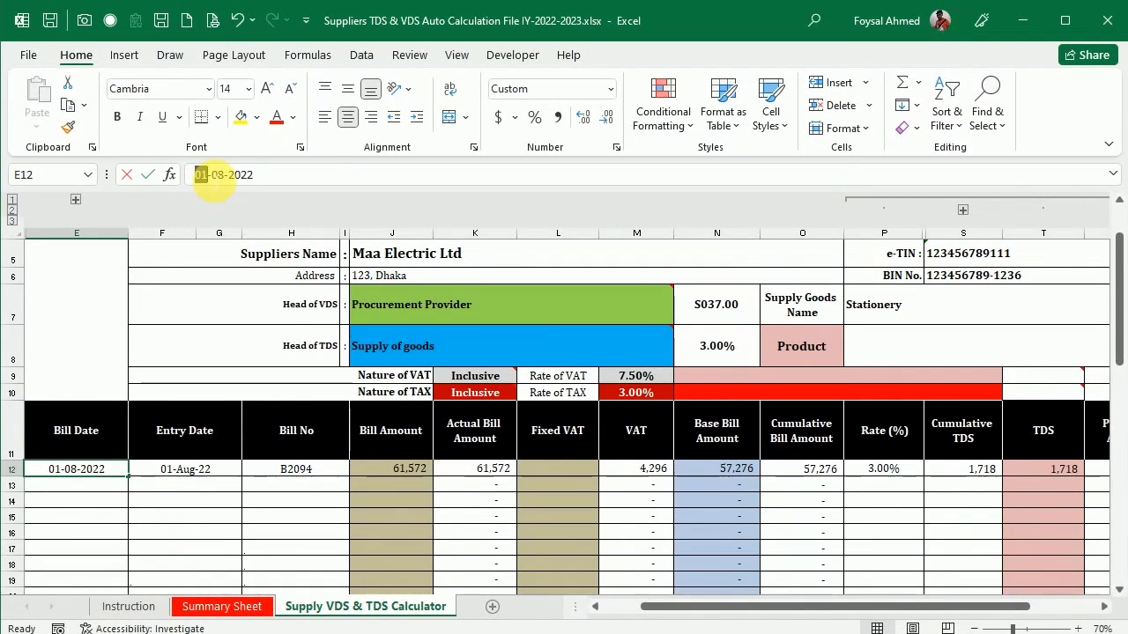
pyautogui.write('15-')
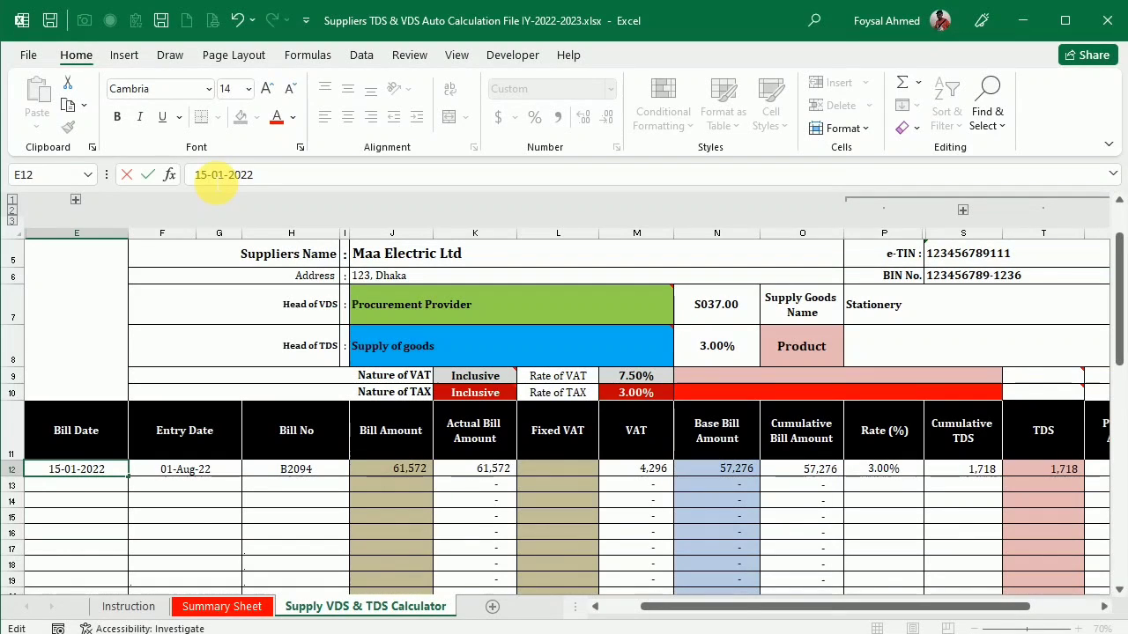
pyautogui.hotkey('ctrl', 'Return')
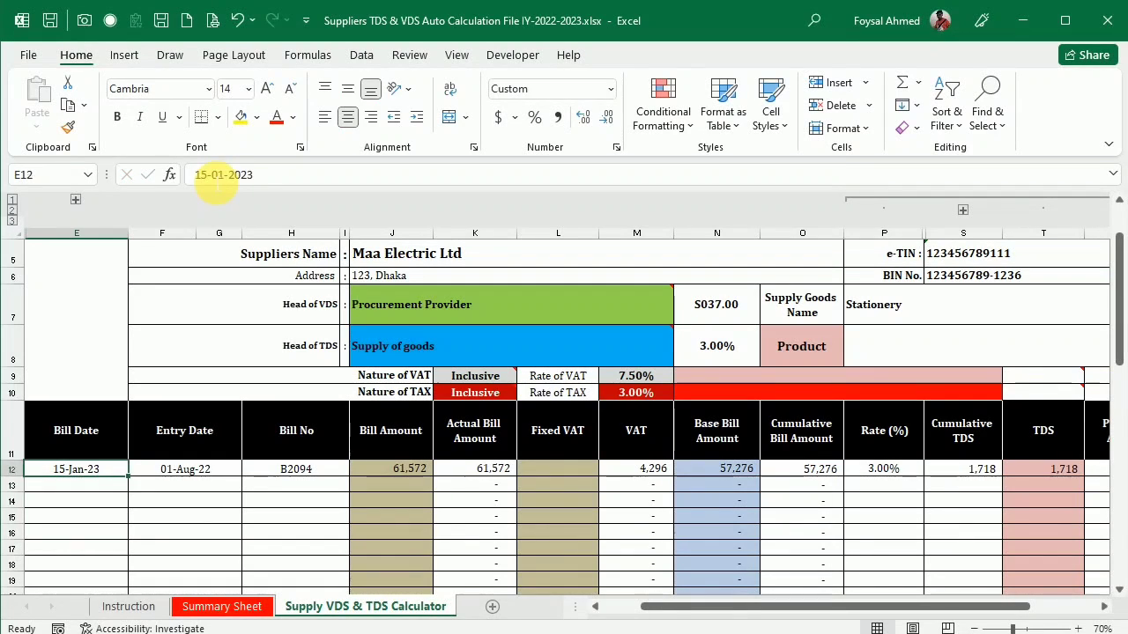
# Step: Copy the first bill's Bill Date into its Entry Date cell
pyautogui.hotkey('ctrl', 'c')
pyautogui.press('Right')
pyautogui.hotkey('ctrl', 'v')
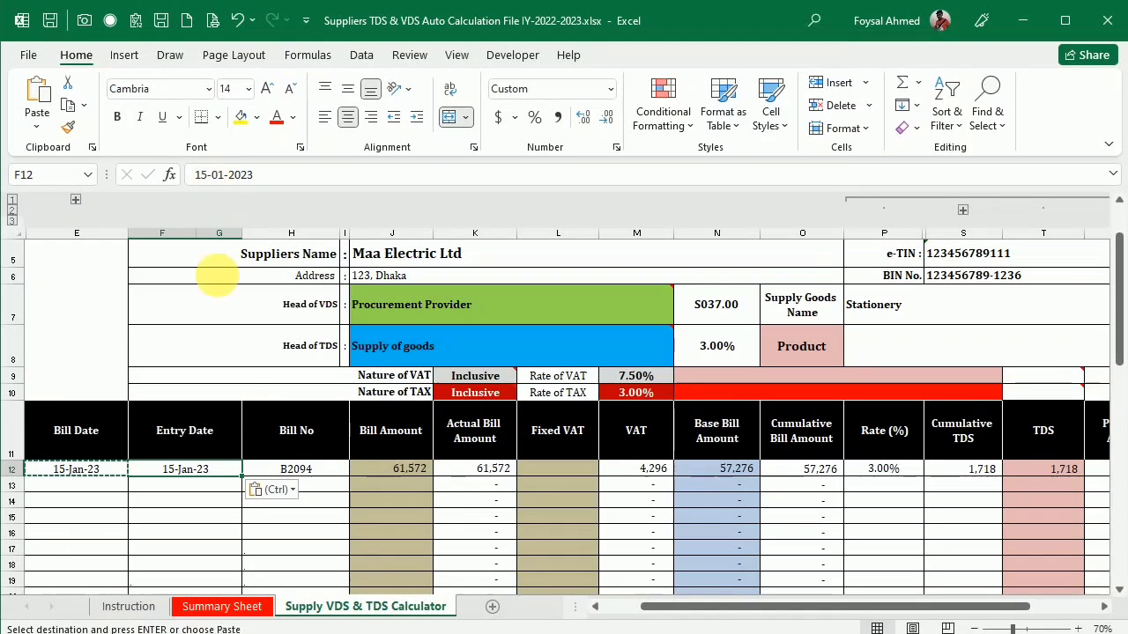
# Step: Set the first bill's Bill Amount to 98000
pyautogui.click(394, 469)
pyautogui.write('98000')
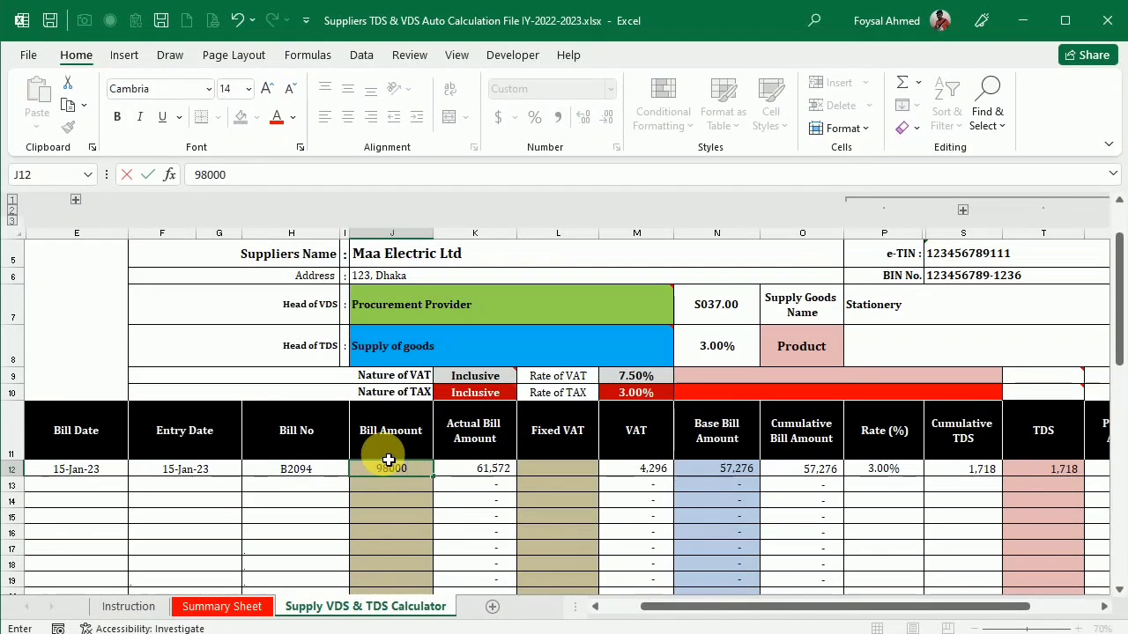
pyautogui.press('Return')
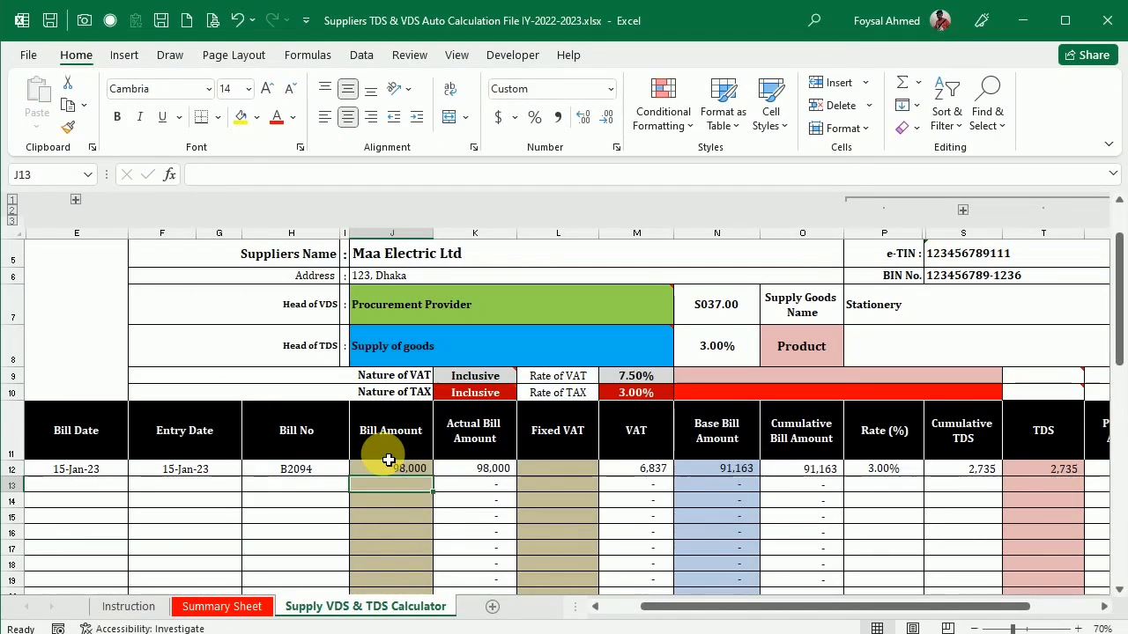
# Step: Change the Nature of VAT setting to Exclusive
pyautogui.click(498, 376)
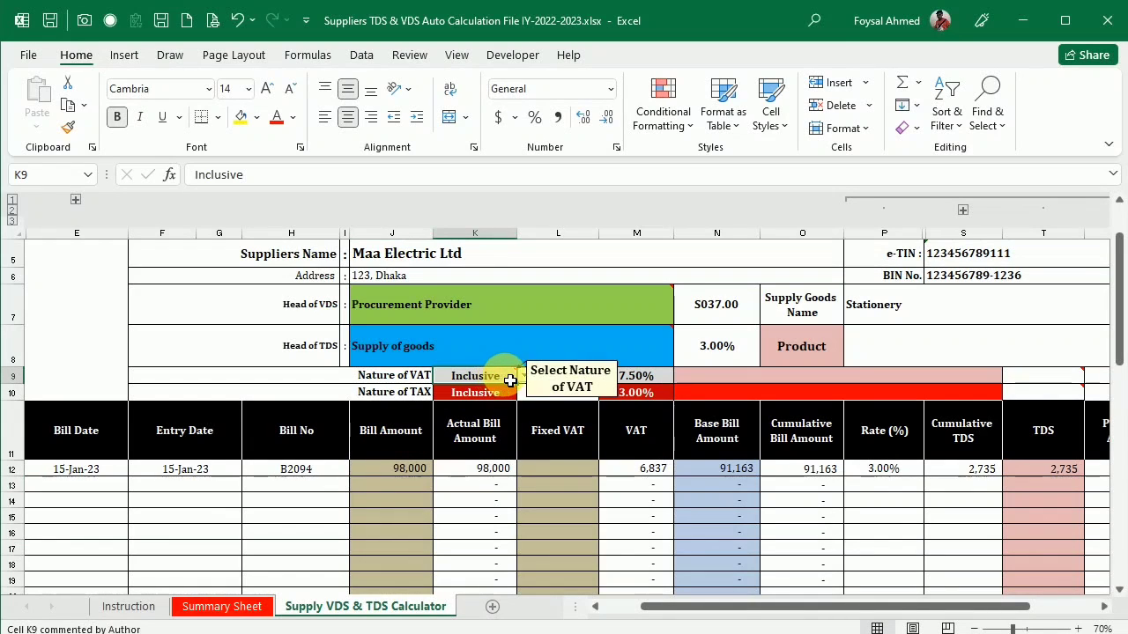
pyautogui.click(523, 376)
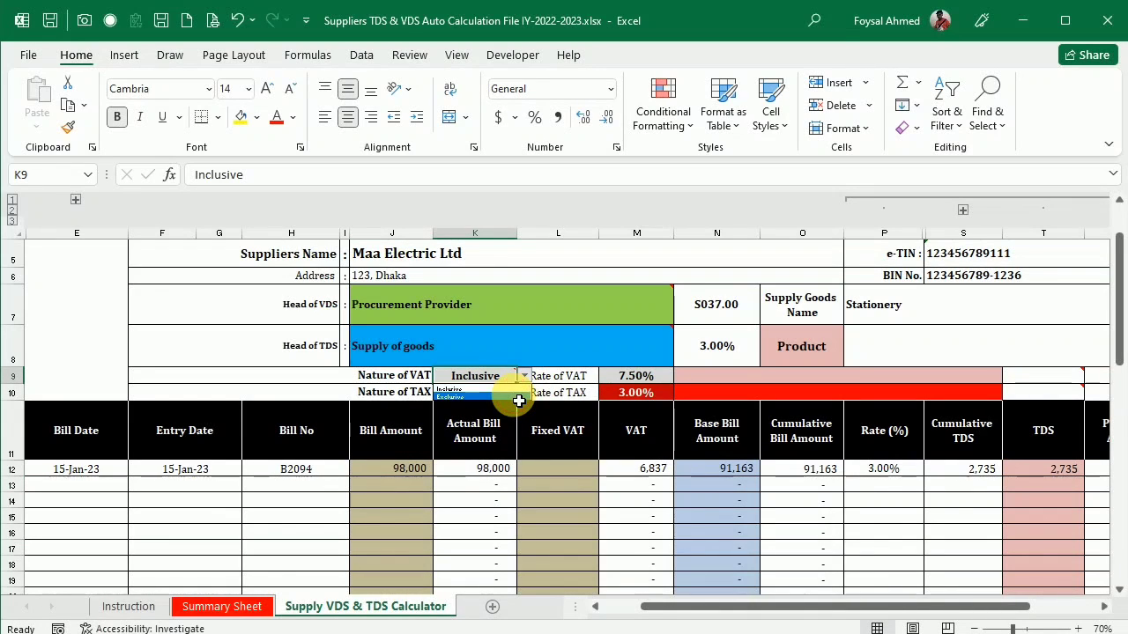
pyautogui.click(519, 400)
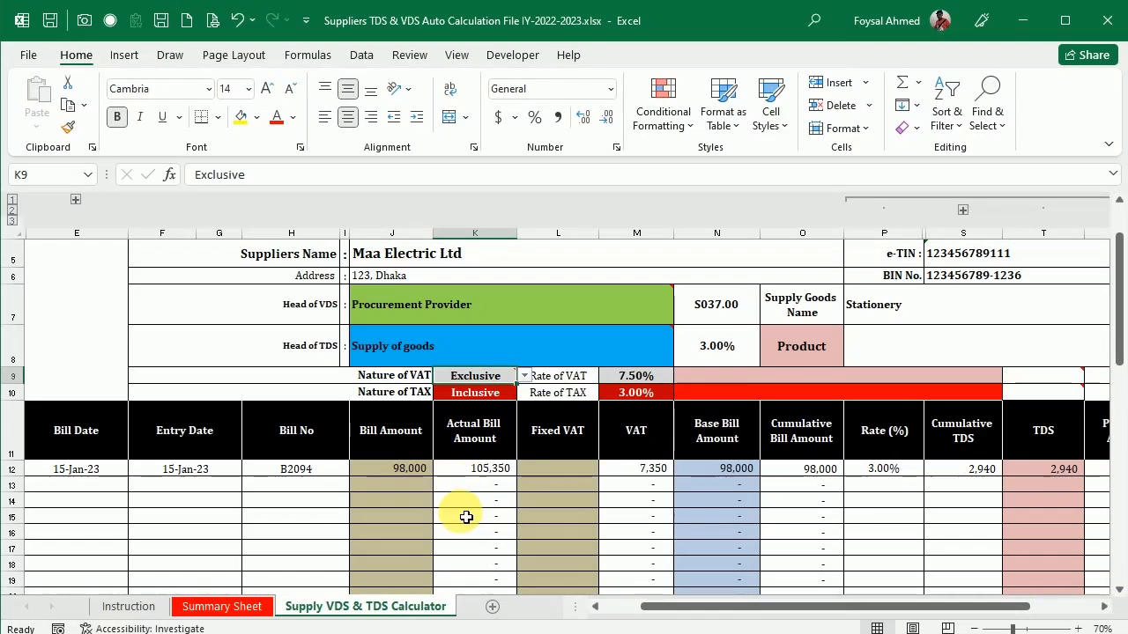
# Step: Switch to the browser article and read the Step-1 VAT calculation for the VAT-exclusive, tax-inclusive demo bill, highlighting its key statements and VAT amount
pyautogui.hotkey('alt', 'Tab')
pyautogui.scroll(-6, 197, 385)
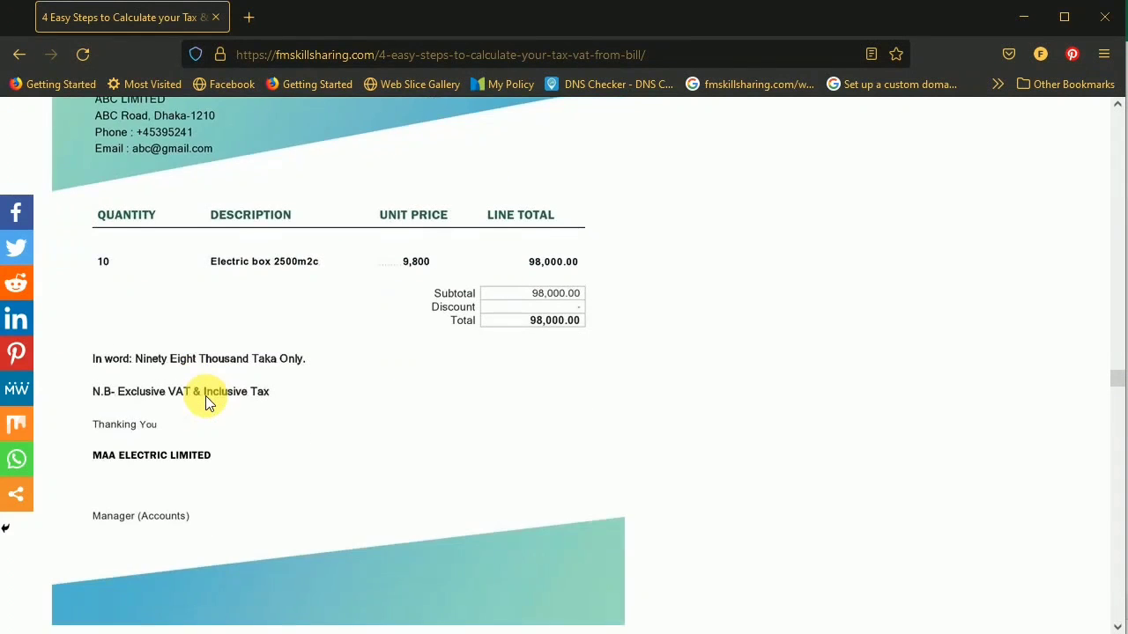
pyautogui.scroll(-1, 212, 404)
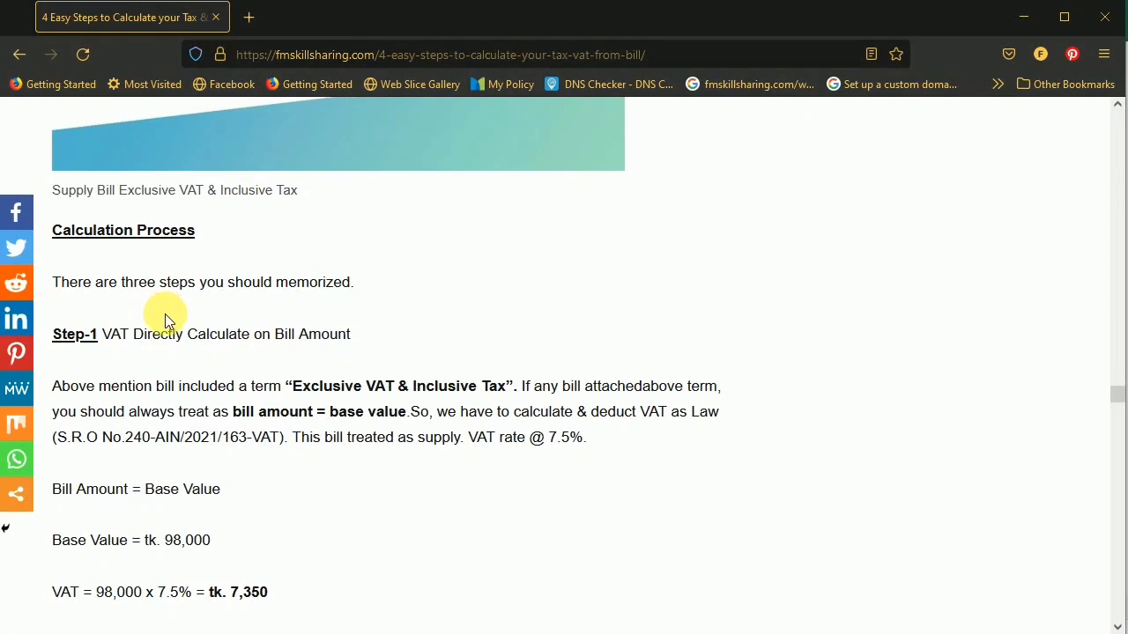
pyautogui.scroll(-1, 123, 300)
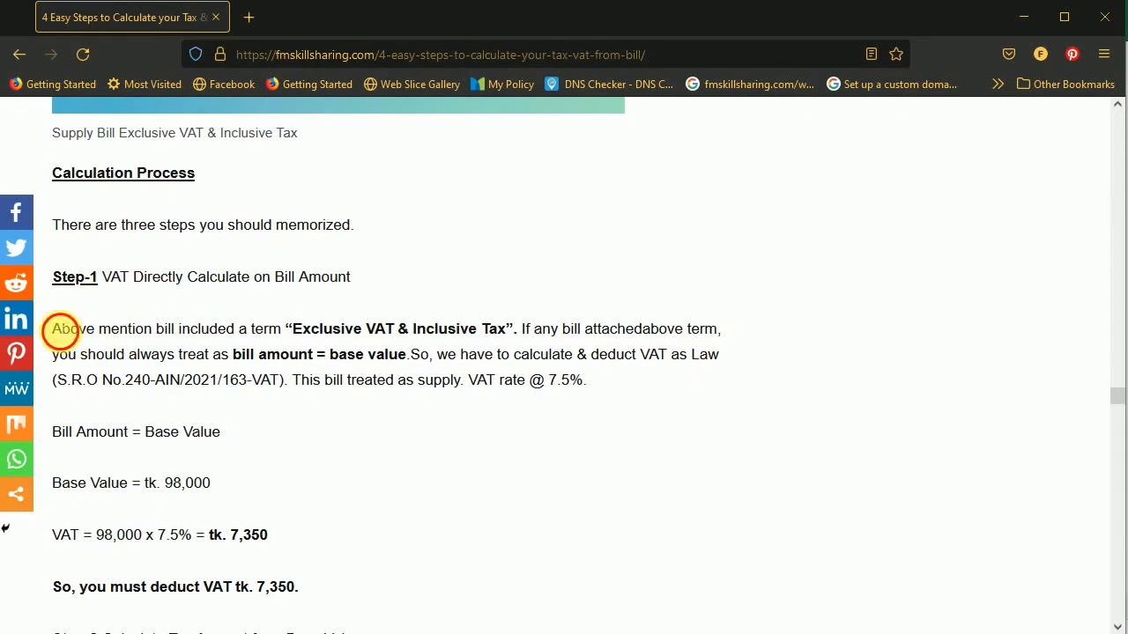
pyautogui.moveTo(55, 330); pyautogui.dragTo(724, 330)
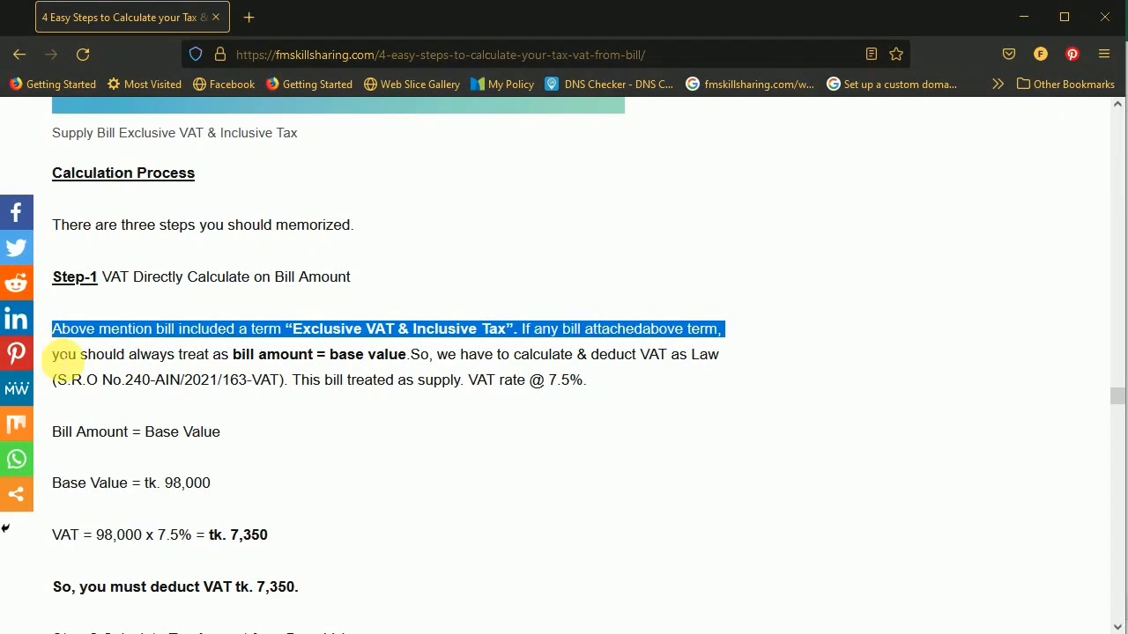
pyautogui.moveTo(63, 331); pyautogui.dragTo(190, 376)
pyautogui.click(167, 364)
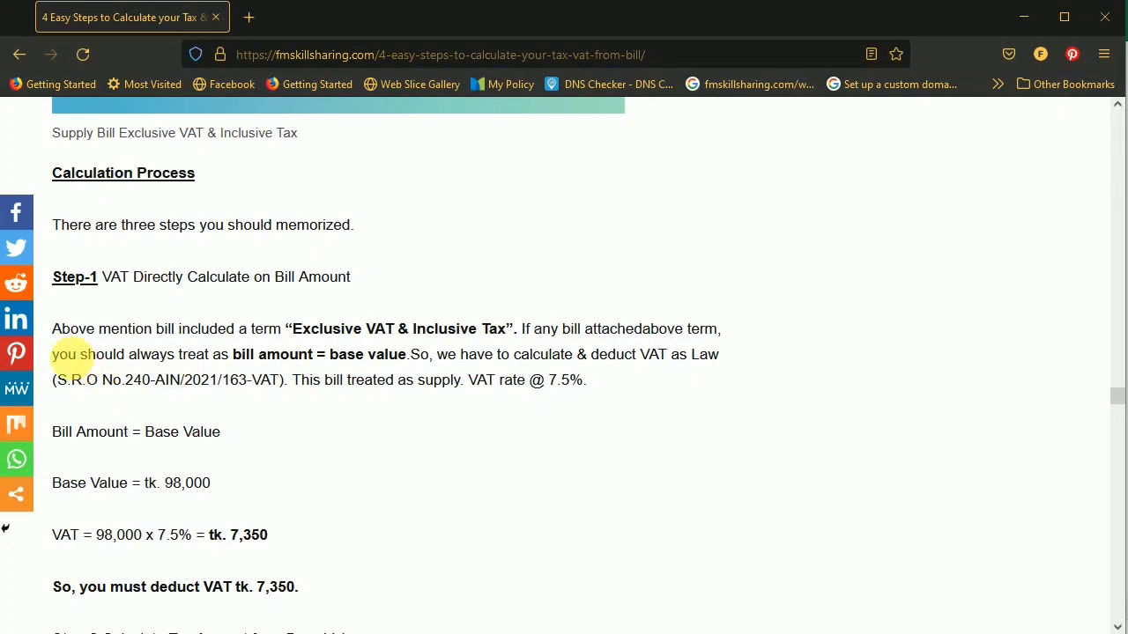
pyautogui.moveTo(54, 354); pyautogui.dragTo(406, 354)
pyautogui.click(465, 357)
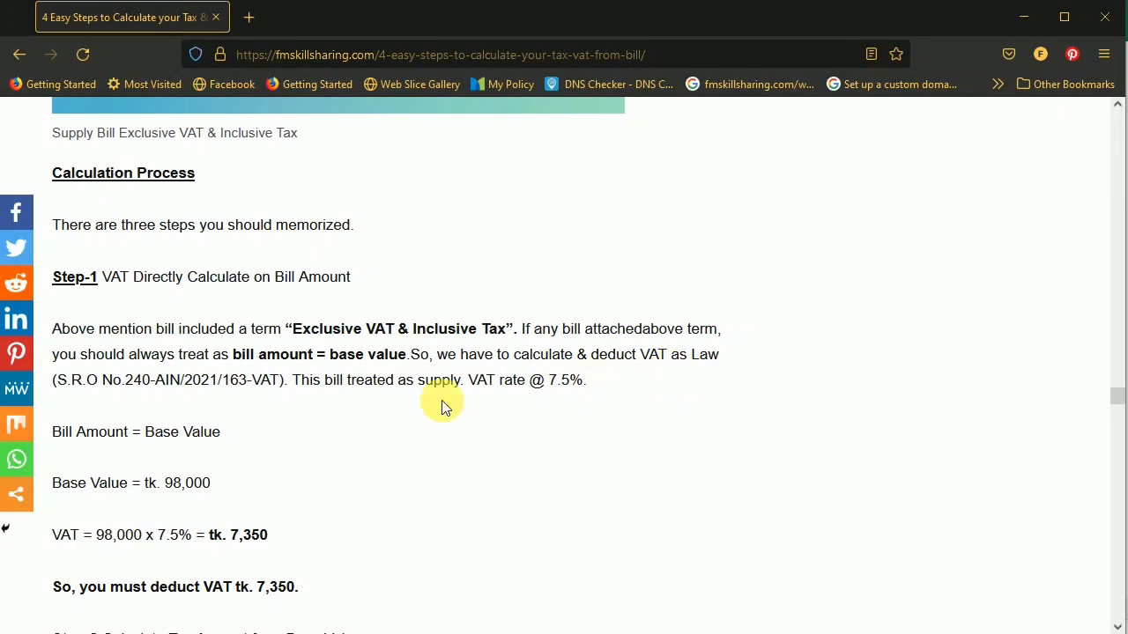
pyautogui.scroll(-3, 507, 401)
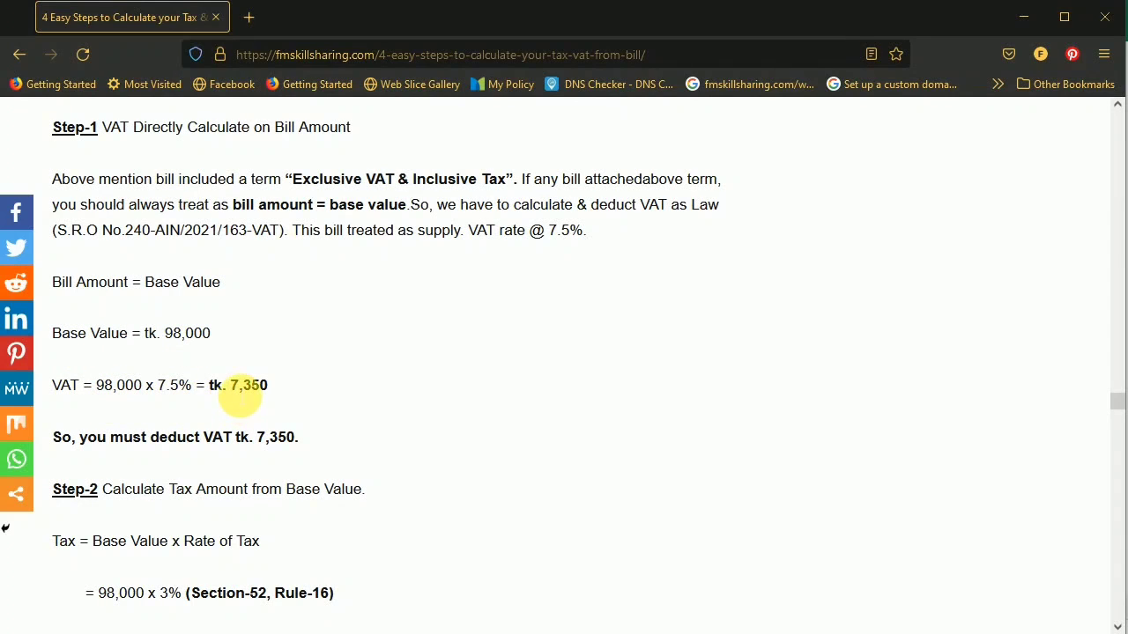
pyautogui.moveTo(237, 392); pyautogui.dragTo(276, 386)
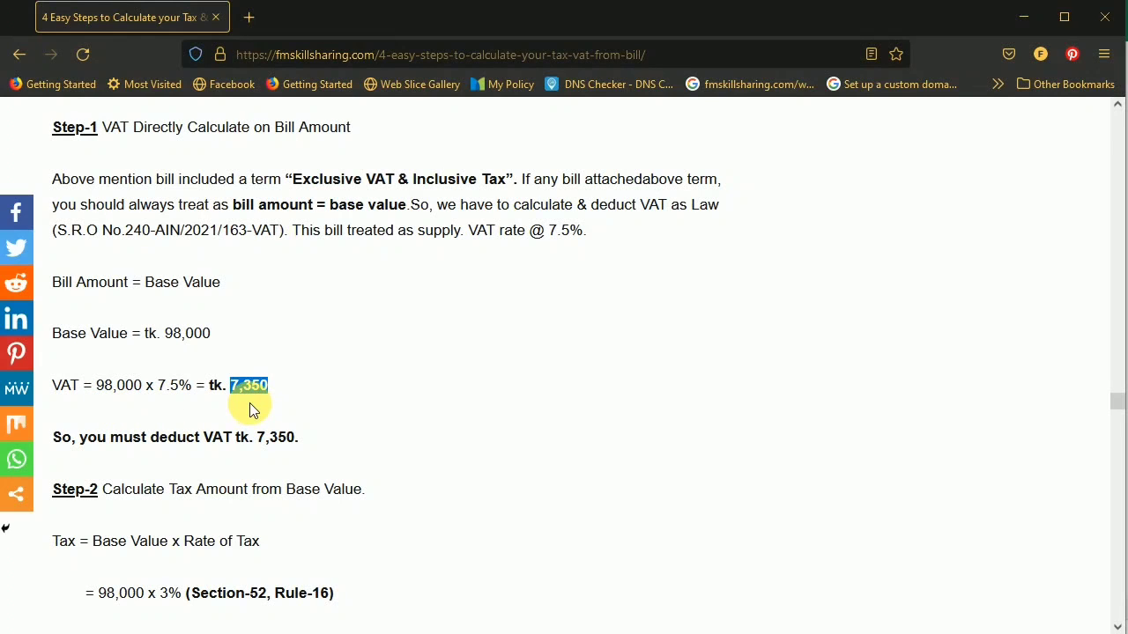
# Step: Switch to Excel and examine the first bill's VAT, Base Bill Amount, Bill Amount and Actual Bill Amount against the article's example
pyautogui.hotkey('alt', 'Tab')
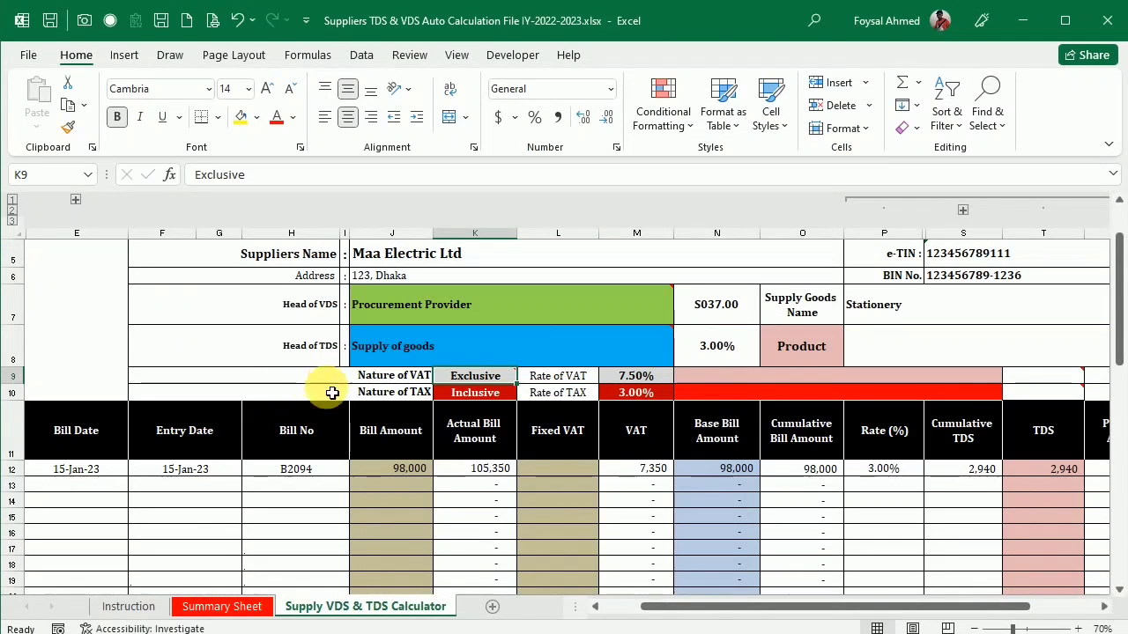
pyautogui.click(410, 469)
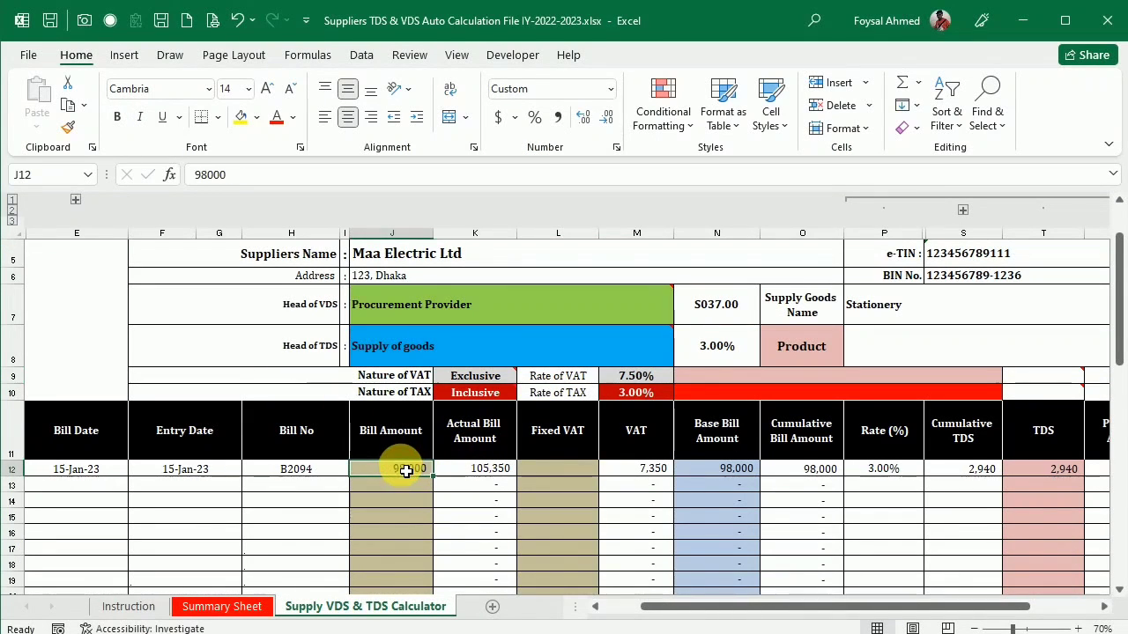
pyautogui.click(652, 476)
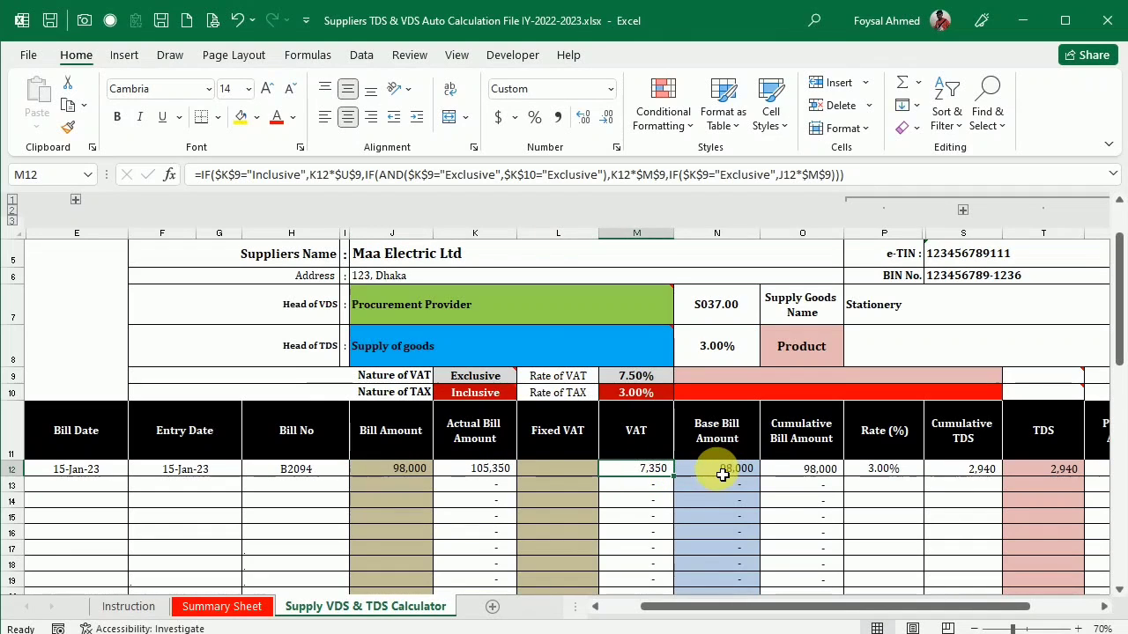
pyautogui.click(723, 470)
pyautogui.click(396, 471)
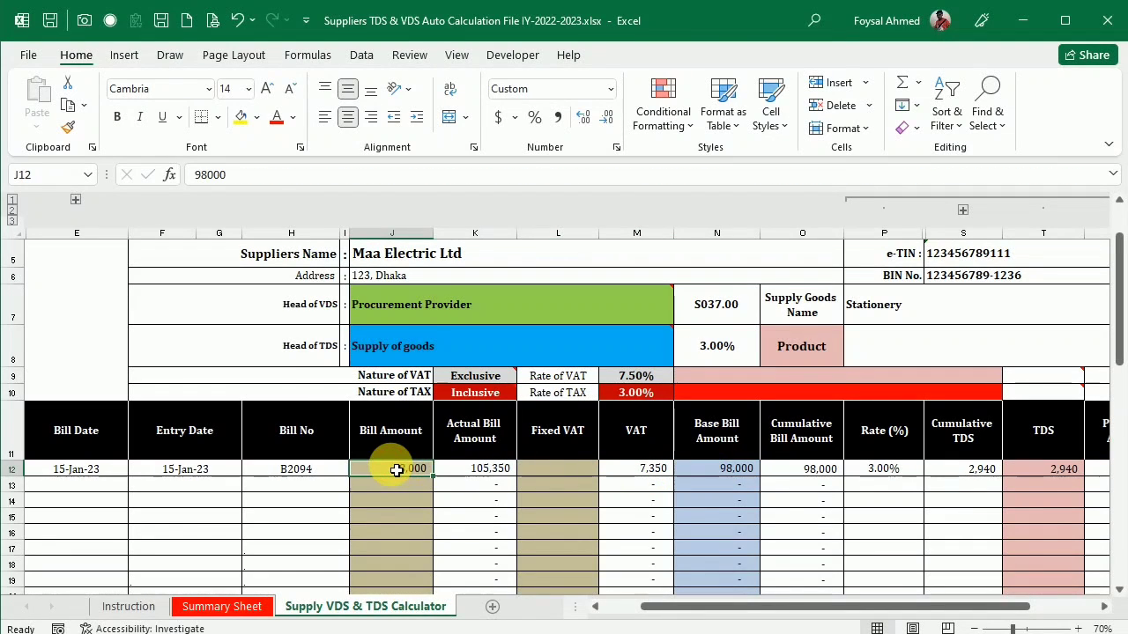
pyautogui.click(483, 469)
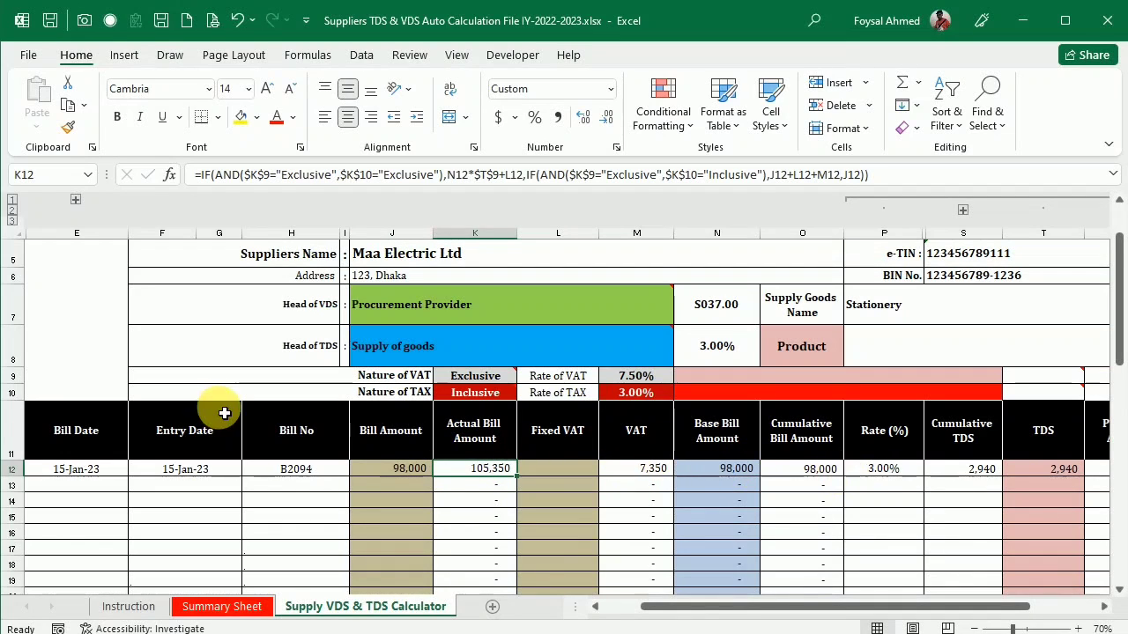
# Step: Check the Step-2 tax calculation in the browser article and compare it with the first bill's TDS in Excel
pyautogui.hotkey('alt', 'Tab')
pyautogui.scroll(-4, 318, 403)
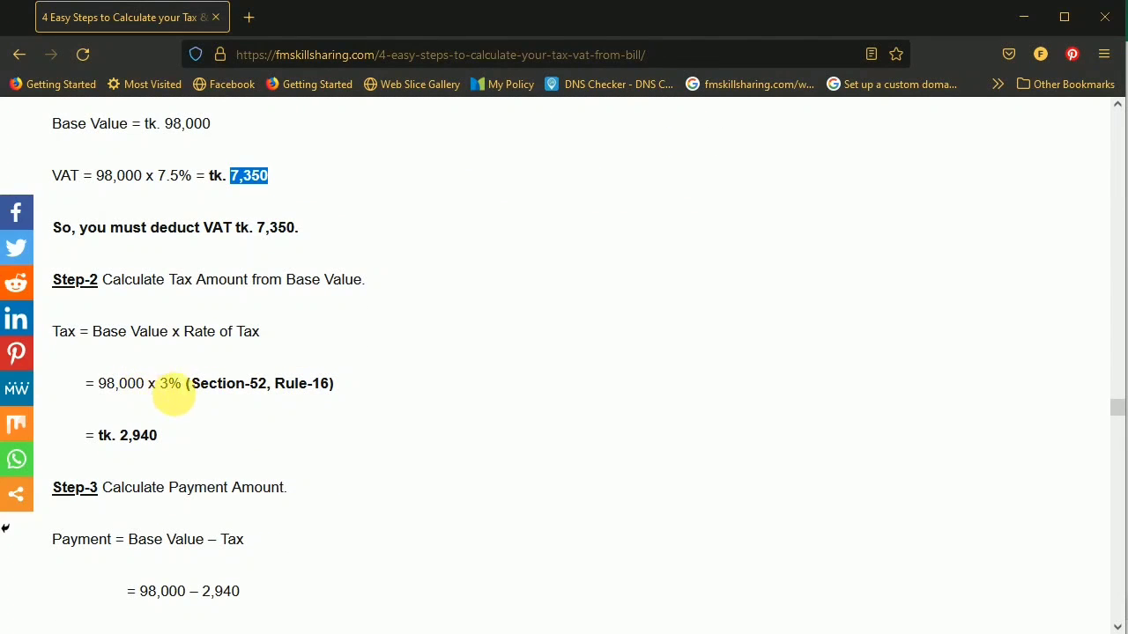
pyautogui.hotkey('alt', 'Tab')
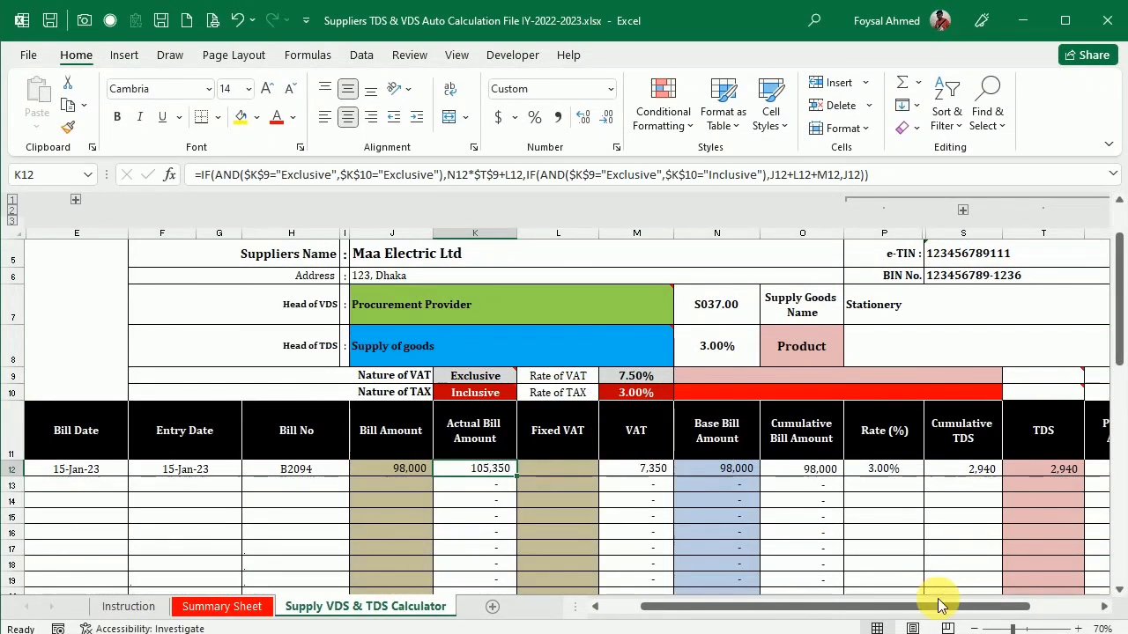
pyautogui.moveTo(937, 604); pyautogui.dragTo(946, 611)
pyautogui.click(956, 471)
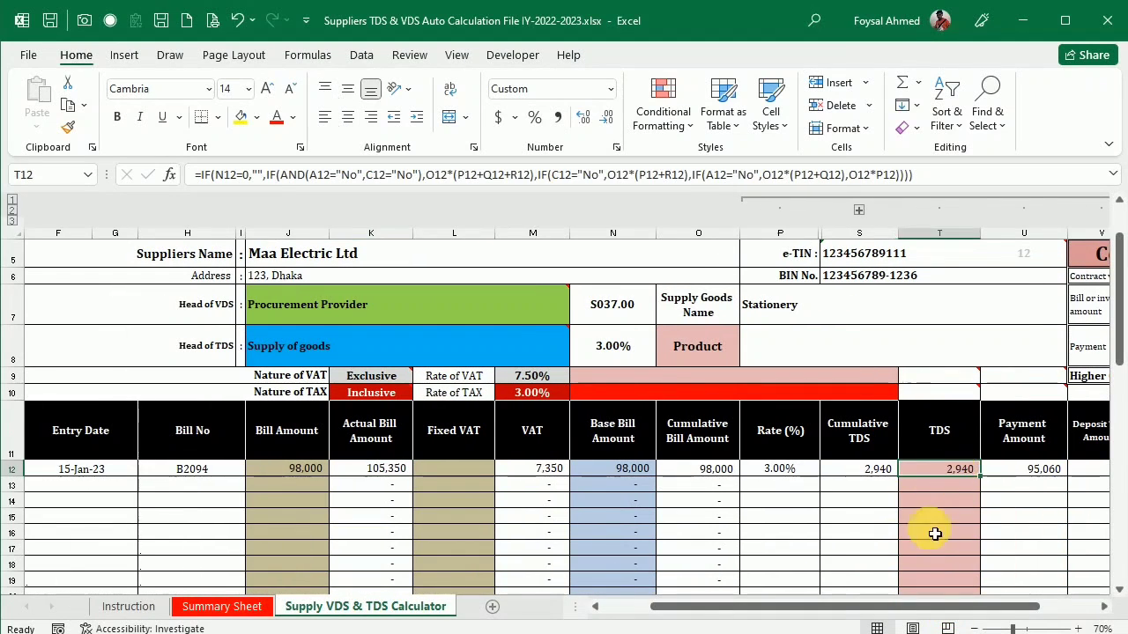
# Step: Check the Step-3 payment calculation in the browser article and compare it with the first bill's Payment Amount in Excel
pyautogui.hotkey('alt', 'Tab')
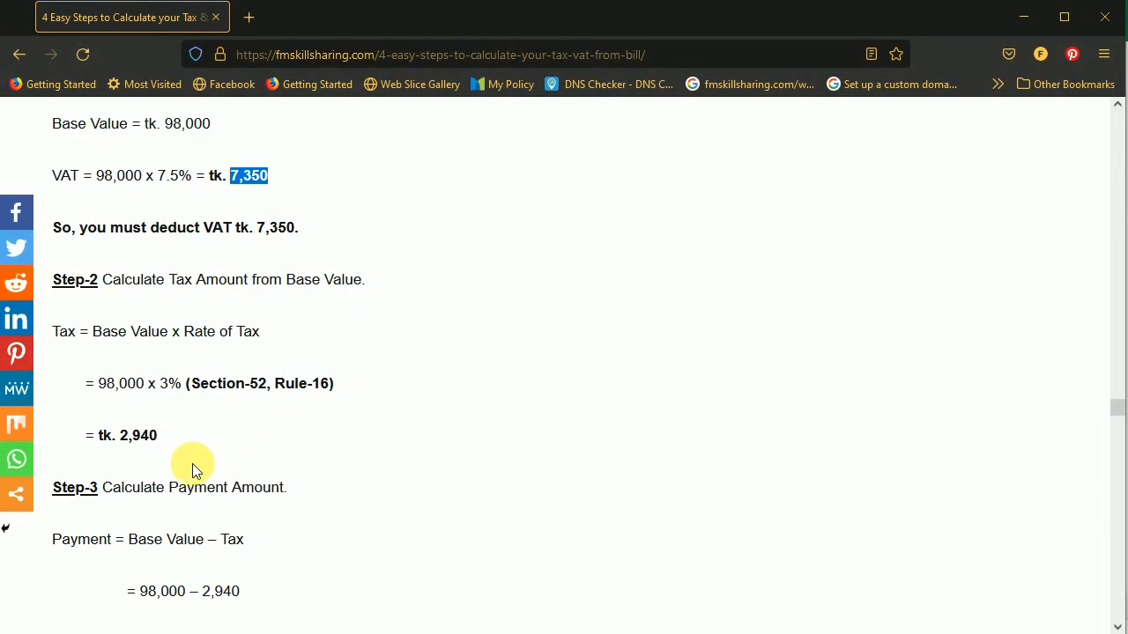
pyautogui.scroll(-3, 209, 448)
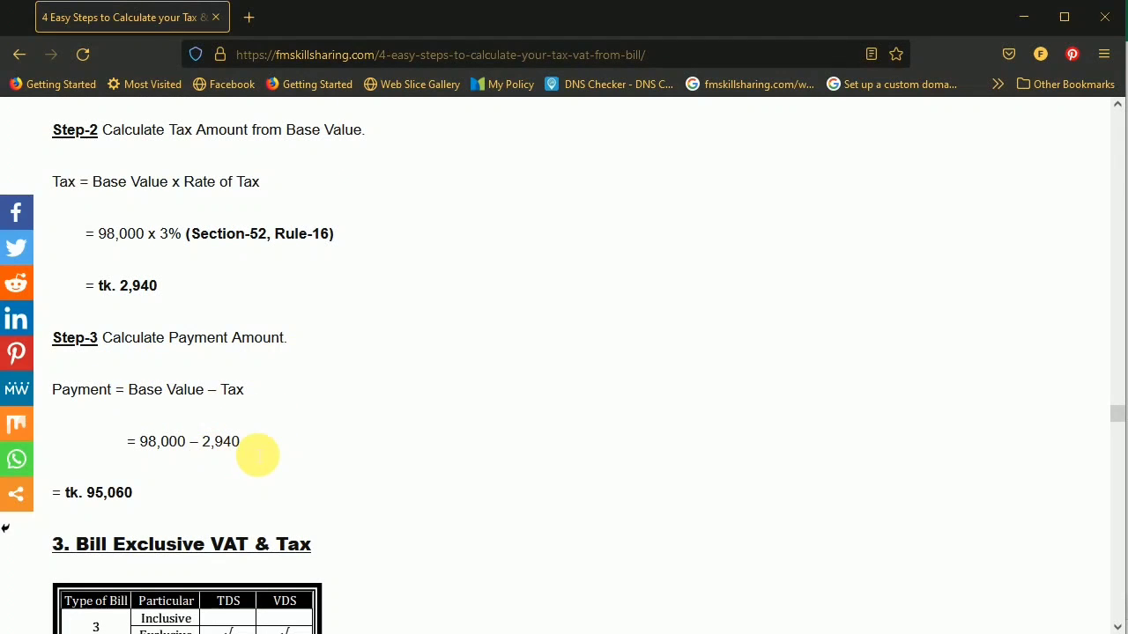
pyautogui.hotkey('alt', 'Tab')
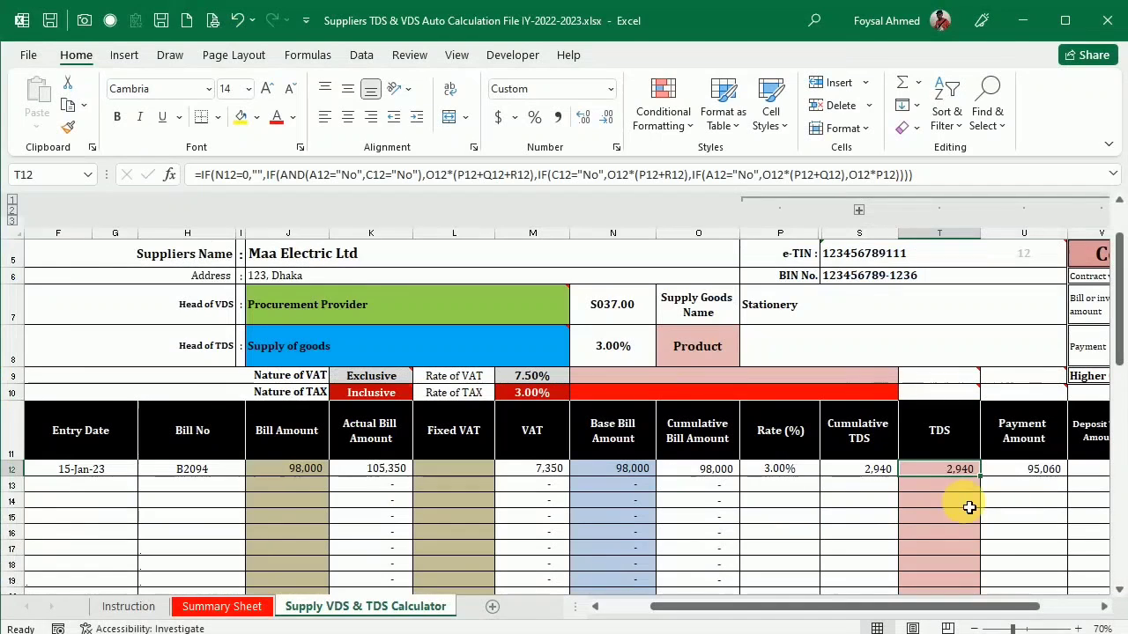
pyautogui.moveTo(980, 614); pyautogui.dragTo(995, 609)
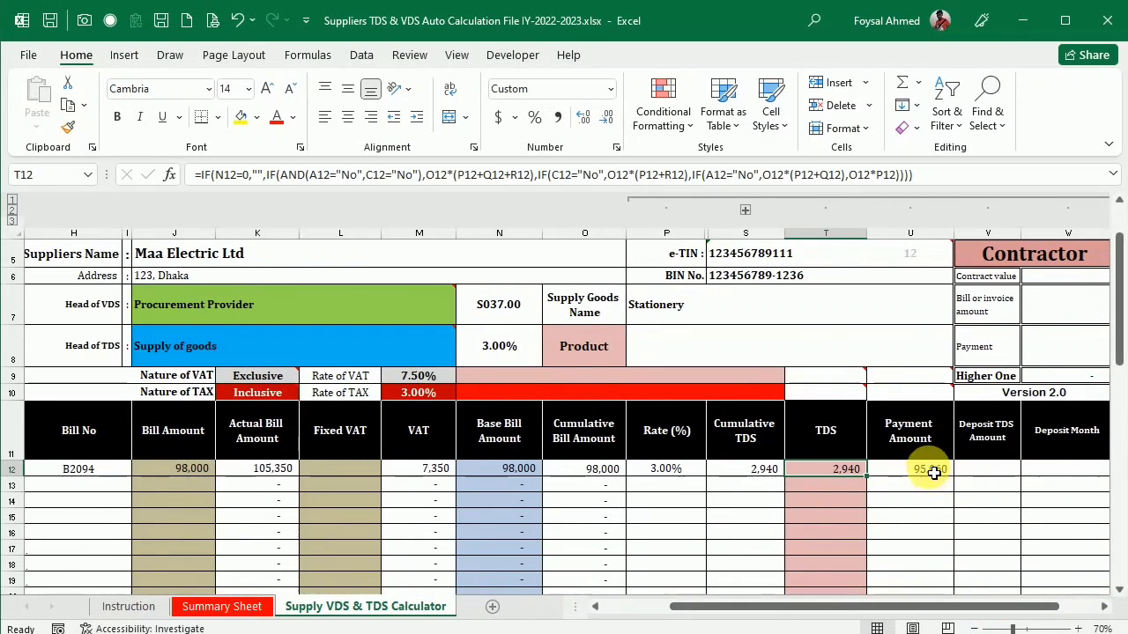
pyautogui.click(931, 468)
pyautogui.moveTo(843, 611); pyautogui.dragTo(814, 604)
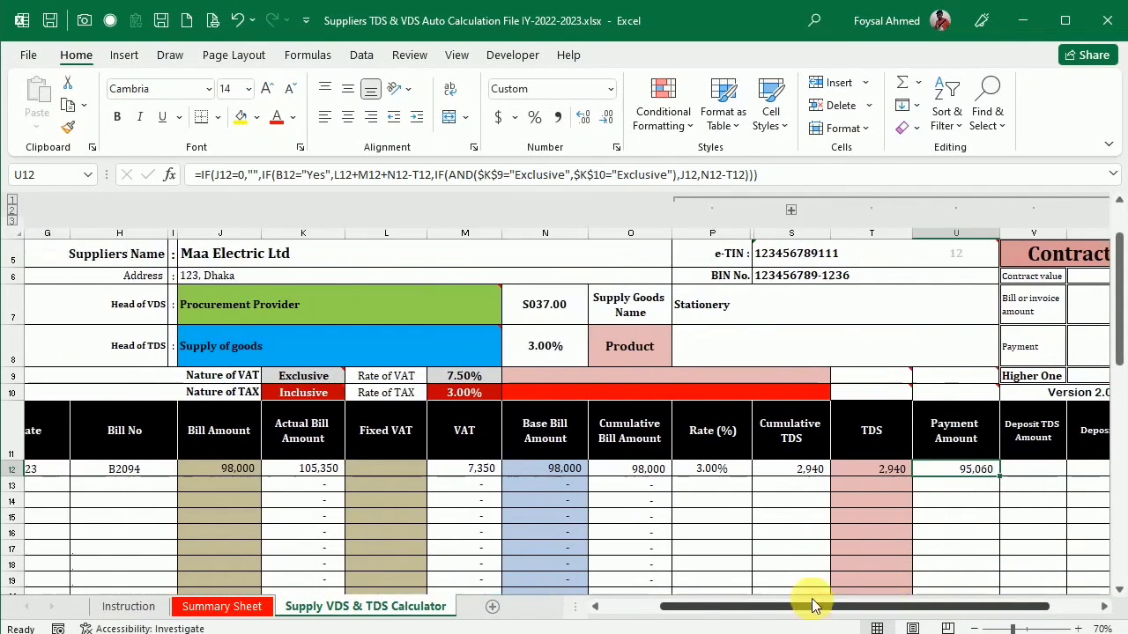
pyautogui.scroll(2, 519, 425)
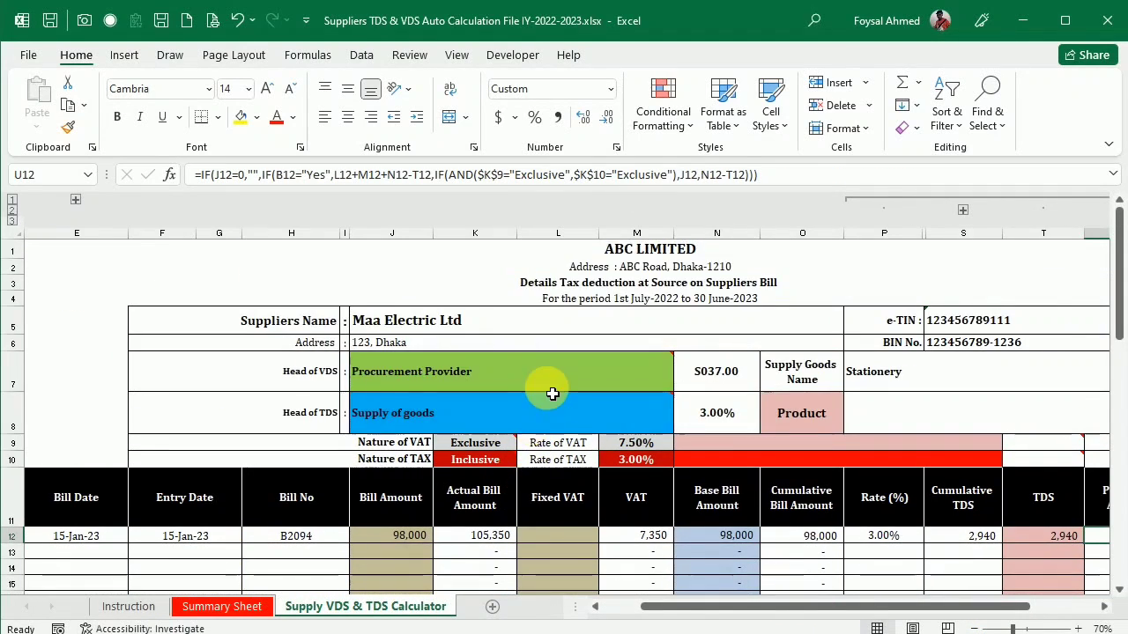
# Step: Switch to the browser article and review section 2 on VAT-exclusive, tax-inclusive bills, including its demo invoice and calculation process
pyautogui.hotkey('alt', 'Tab')
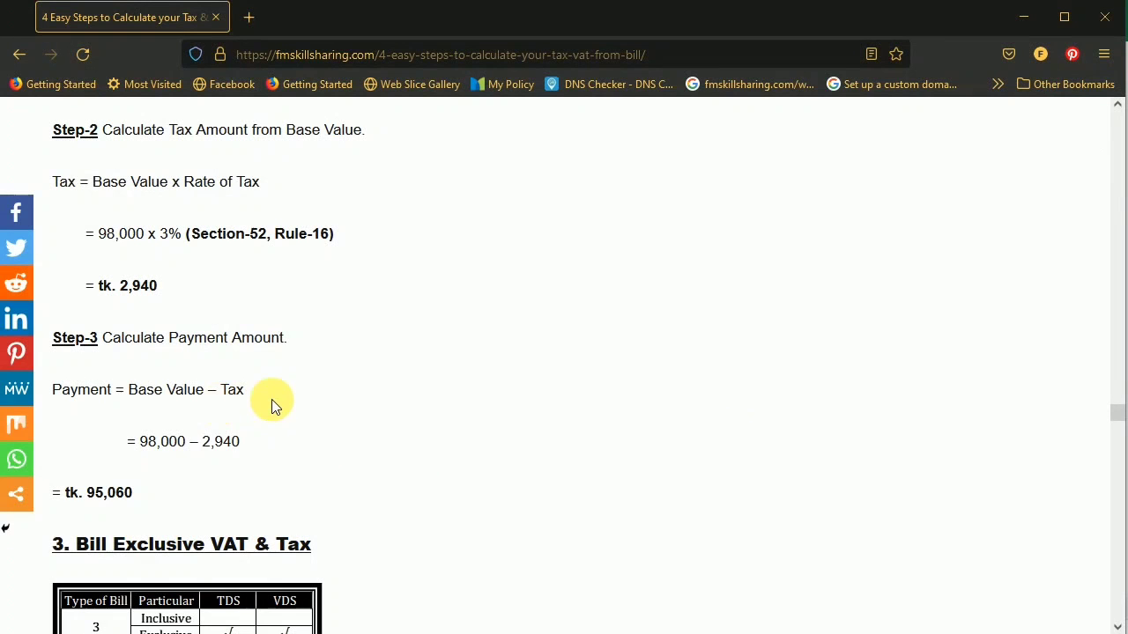
pyautogui.scroll(8, 282, 441)
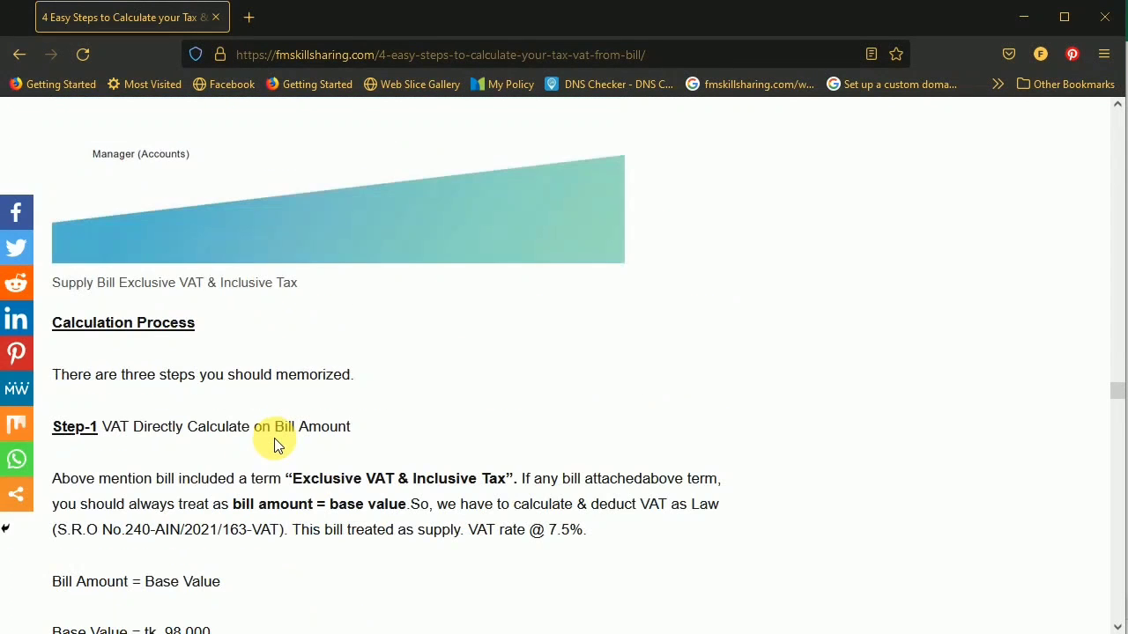
pyautogui.scroll(10, 274, 438)
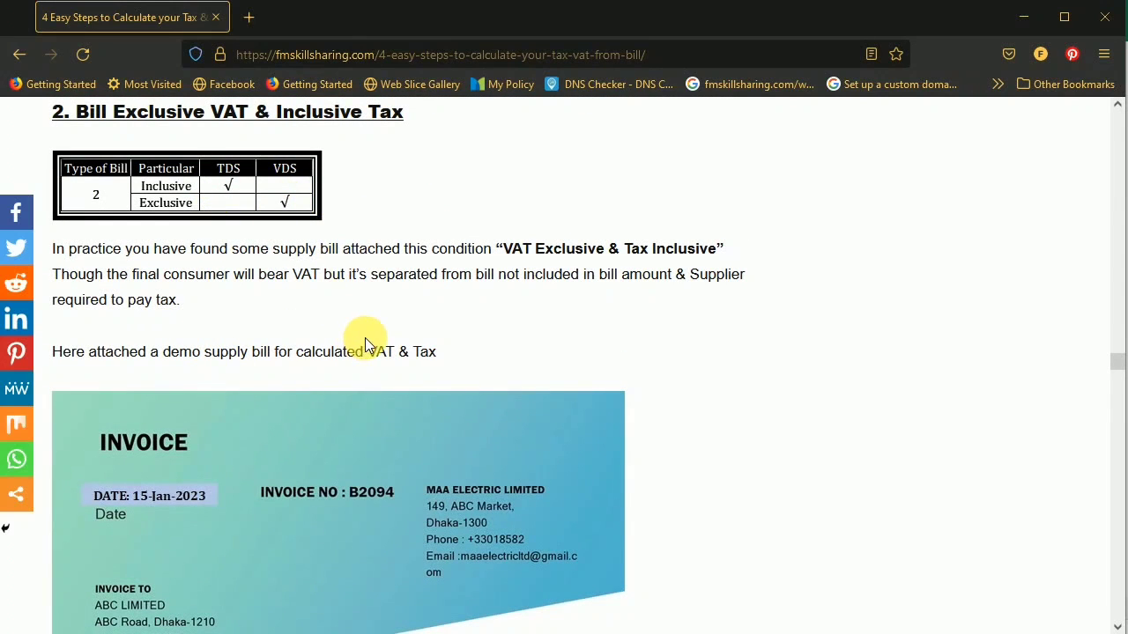
pyautogui.scroll(-6, 367, 348)
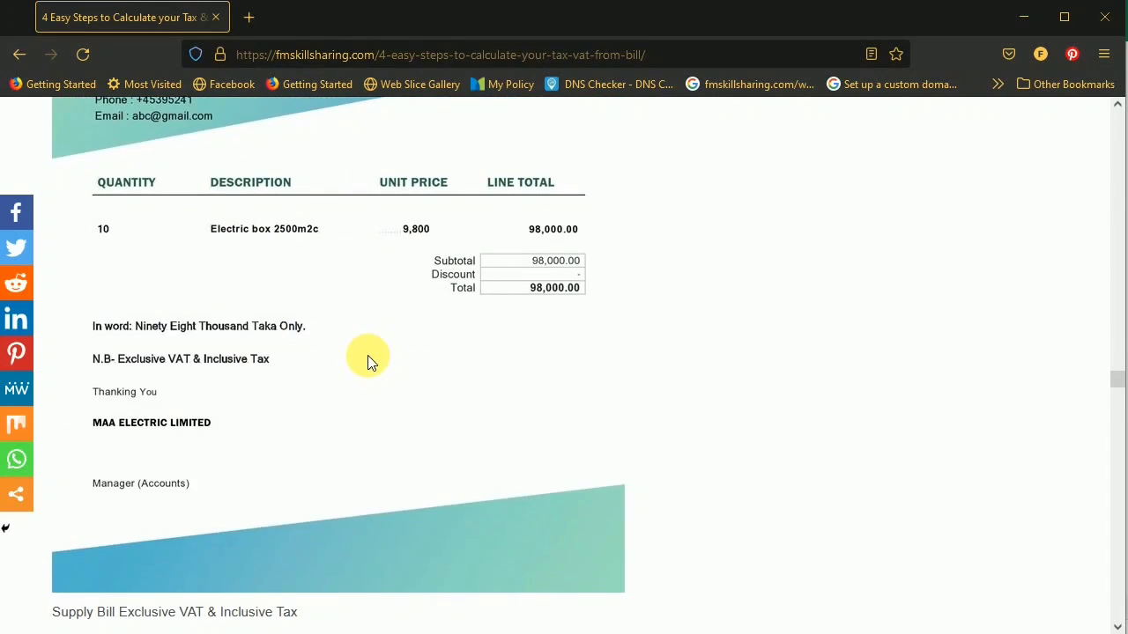
pyautogui.scroll(-5, 368, 355)
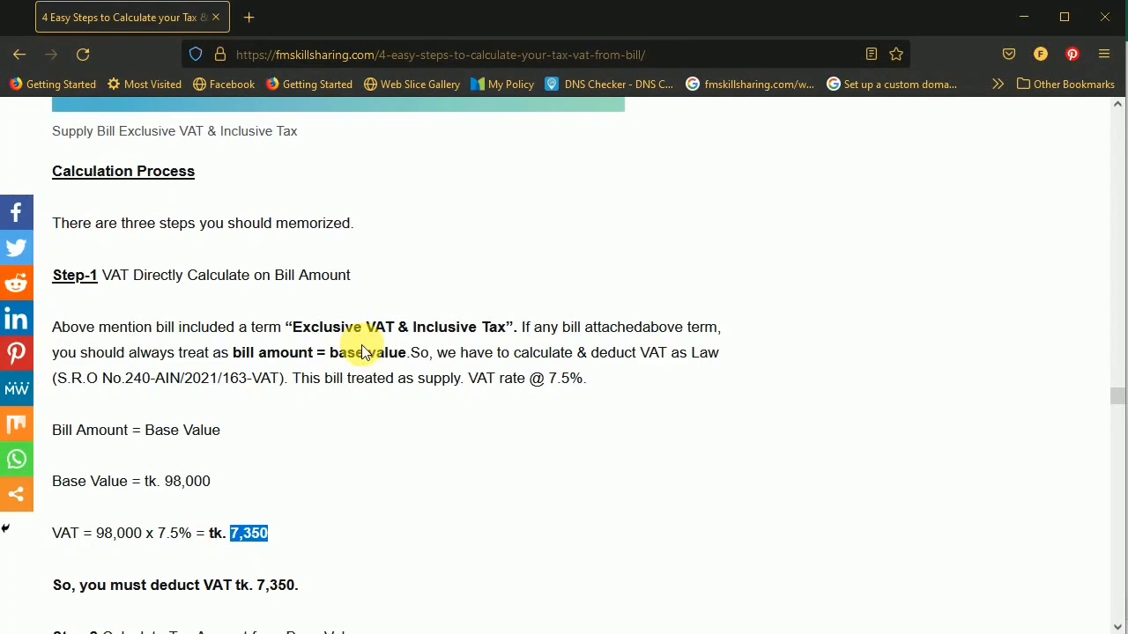
pyautogui.scroll(-2, 363, 351)
# Step: Review section 3 of the article on bills exclusive of VAT and tax, including its conditions and the introduction to its demo bill
pyautogui.scroll(-7, 362, 344)
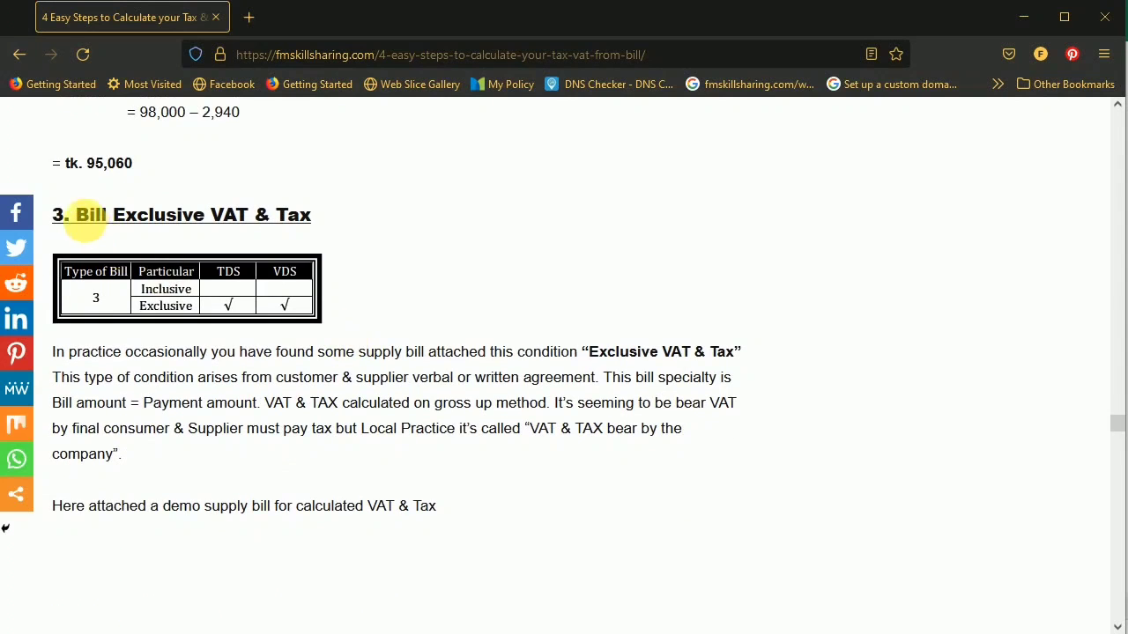
pyautogui.moveTo(76, 218); pyautogui.dragTo(350, 216)
pyautogui.scroll(-2, 376, 257)
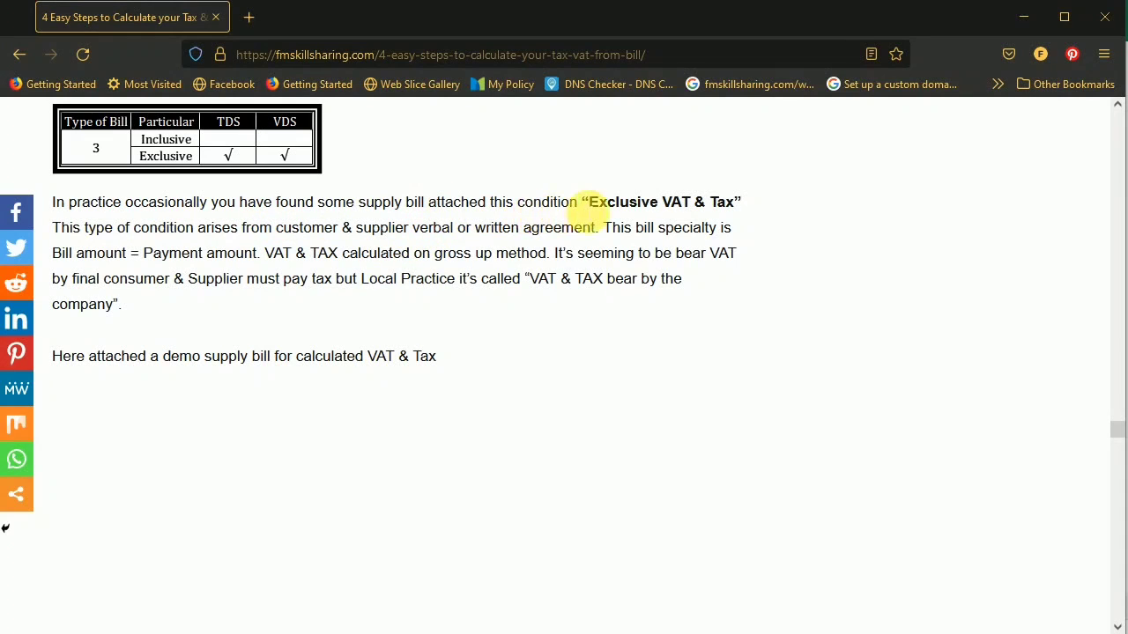
pyautogui.moveTo(590, 202); pyautogui.dragTo(736, 207)
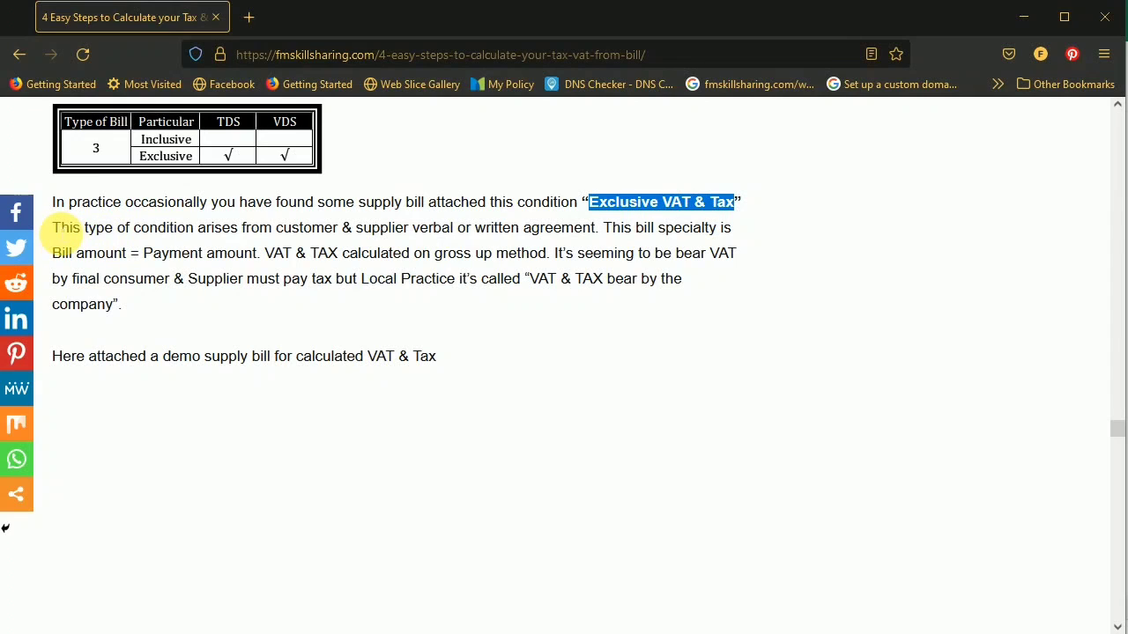
pyautogui.moveTo(55, 229); pyautogui.dragTo(227, 262)
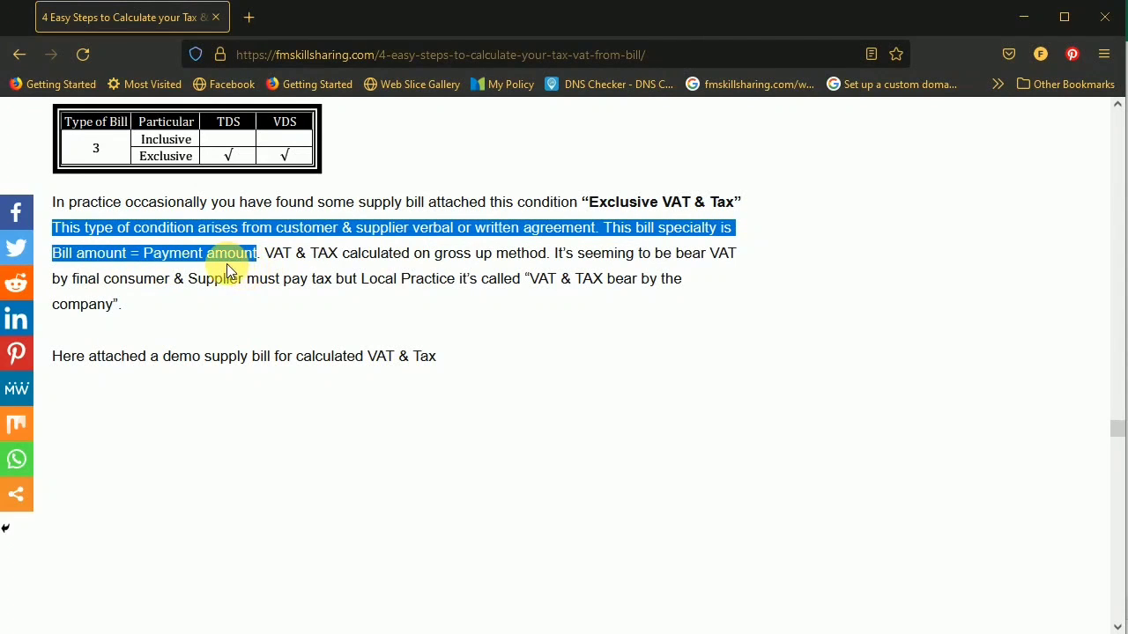
pyautogui.click(220, 263)
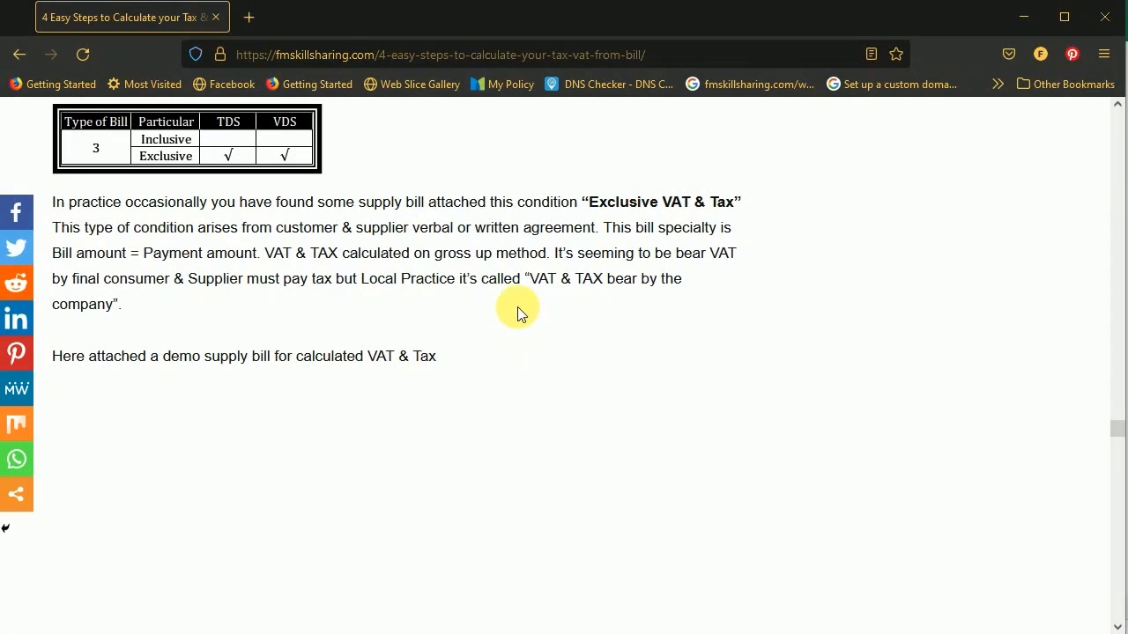
pyautogui.scroll(-2, 512, 309)
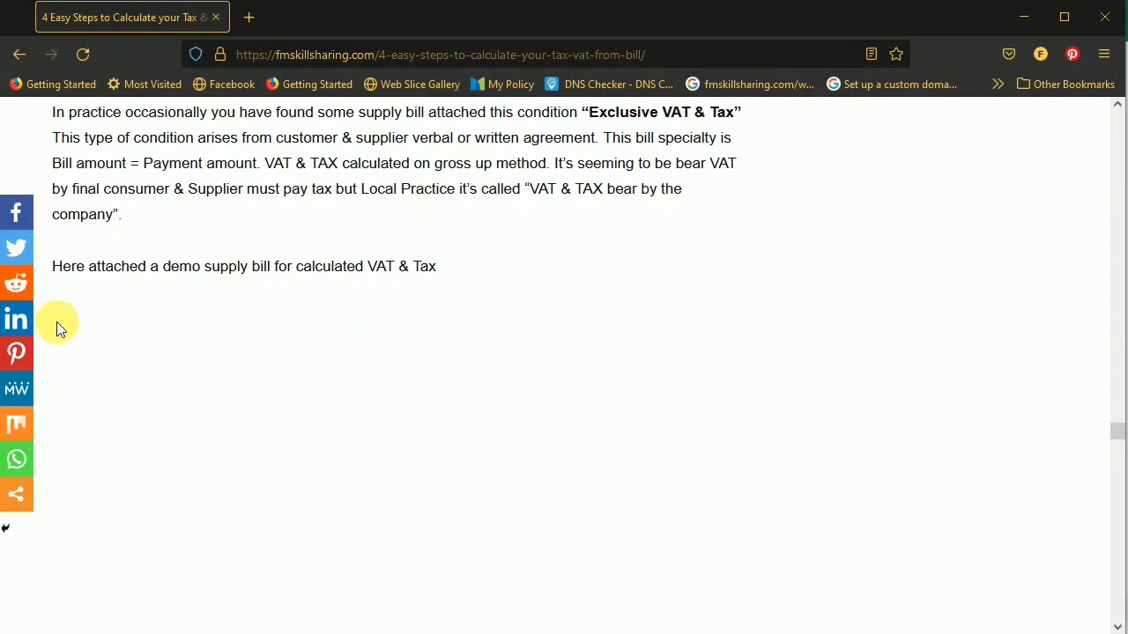
pyautogui.scroll(-3, 411, 281)
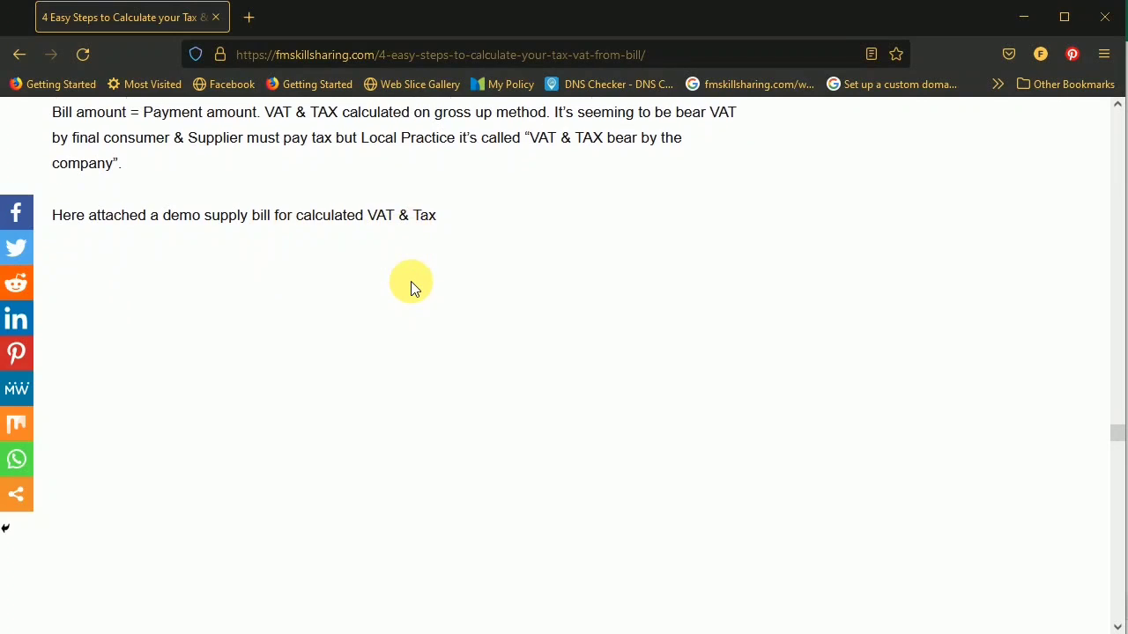
pyautogui.scroll(-4, 408, 282)
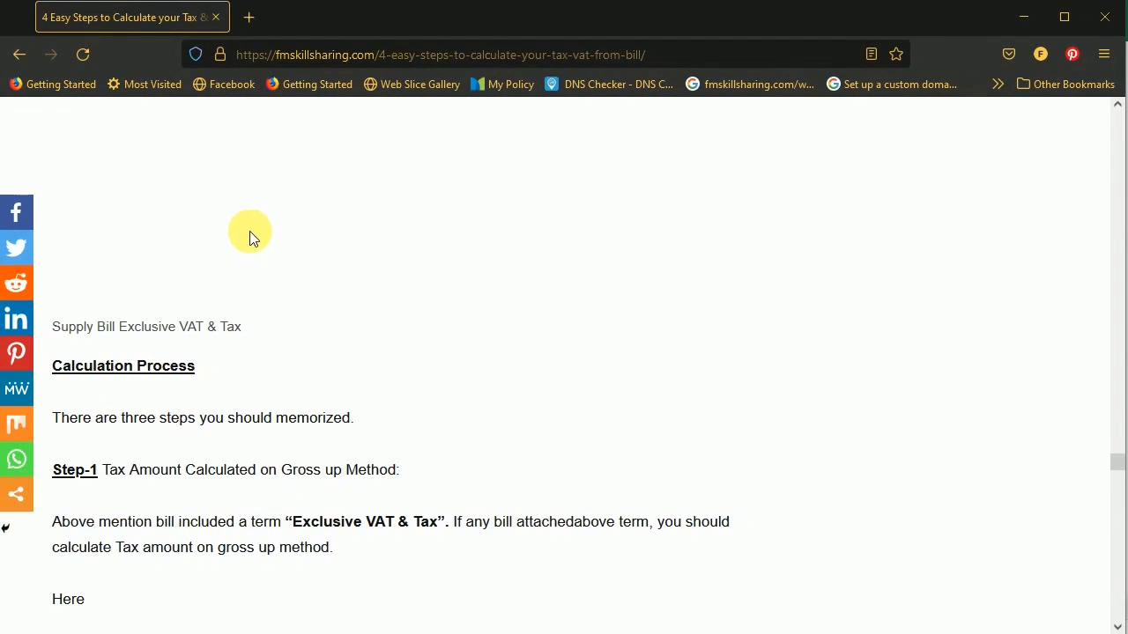
# Step: Review the section 3 Step-1 calculation of tax by the gross-up method, including its formula and worked example
pyautogui.scroll(-3, 306, 264)
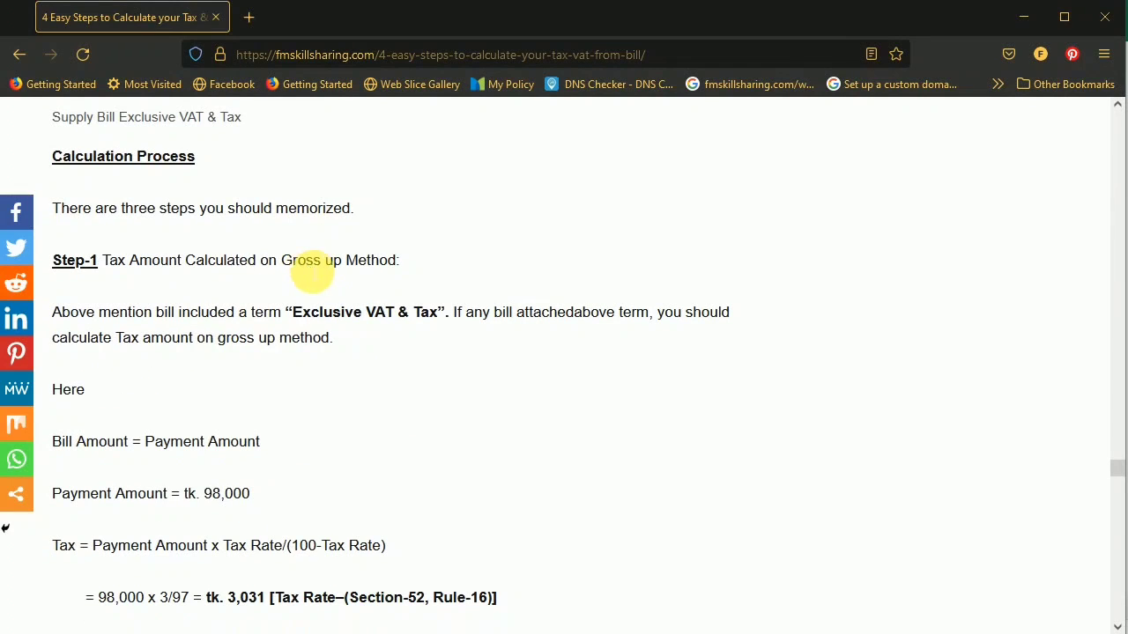
pyautogui.scroll(-1, 272, 259)
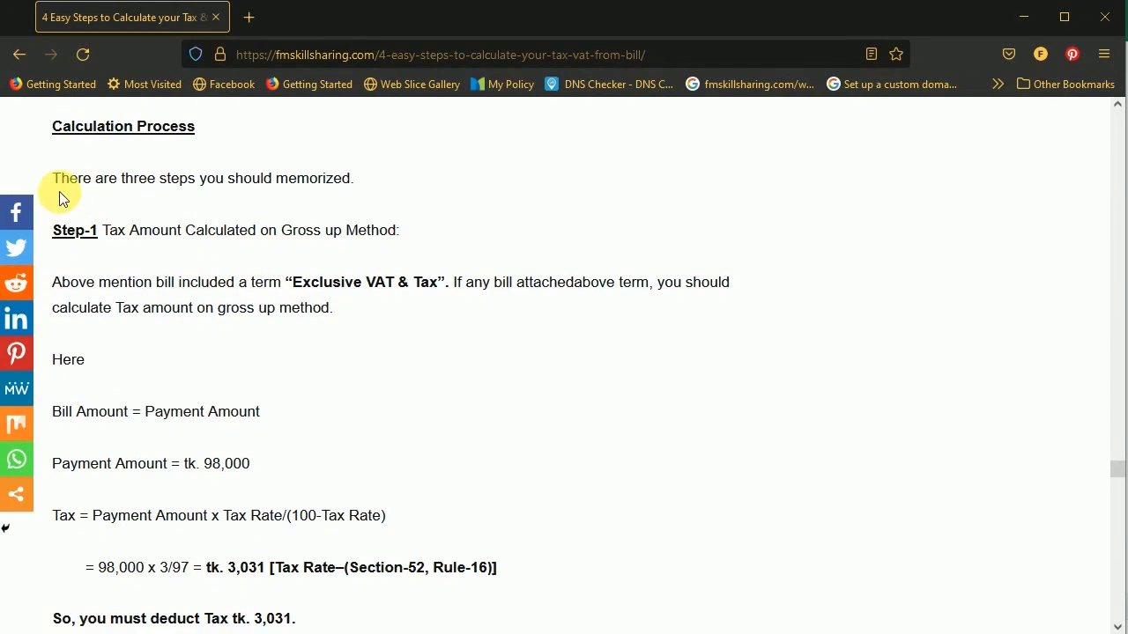
pyautogui.moveTo(53, 177); pyautogui.dragTo(292, 190)
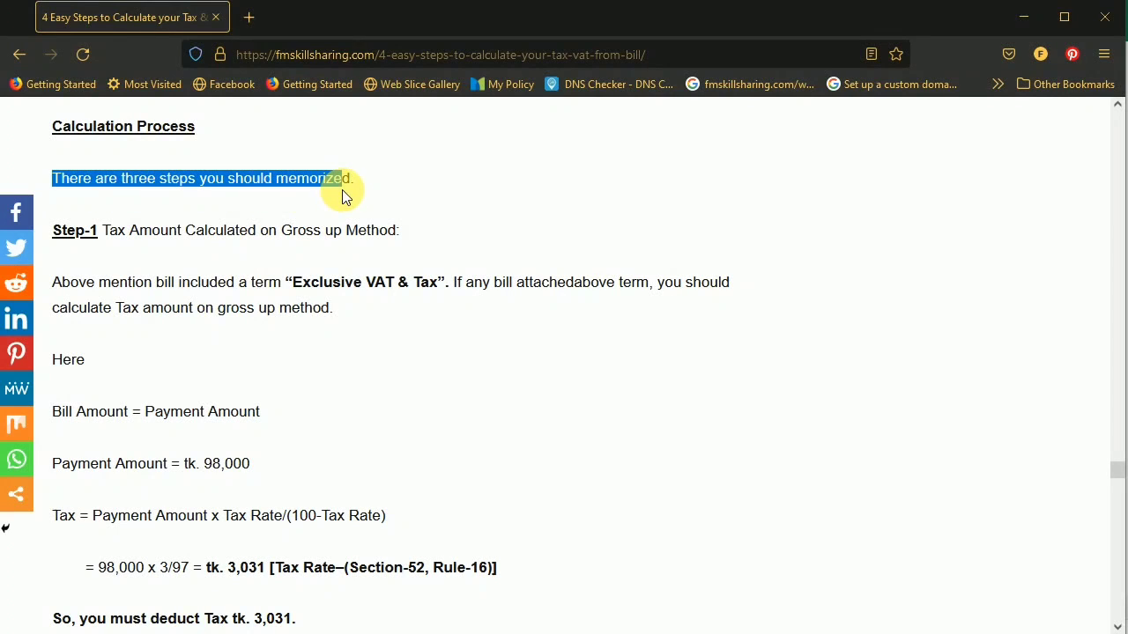
pyautogui.scroll(-2, 252, 235)
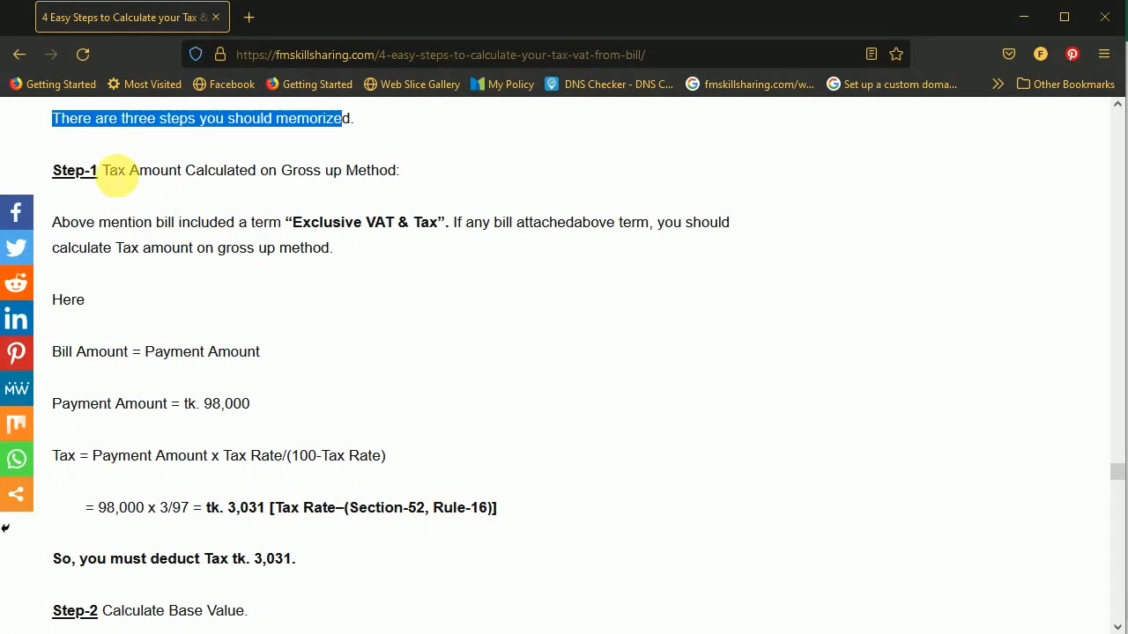
pyautogui.moveTo(108, 172); pyautogui.dragTo(387, 177)
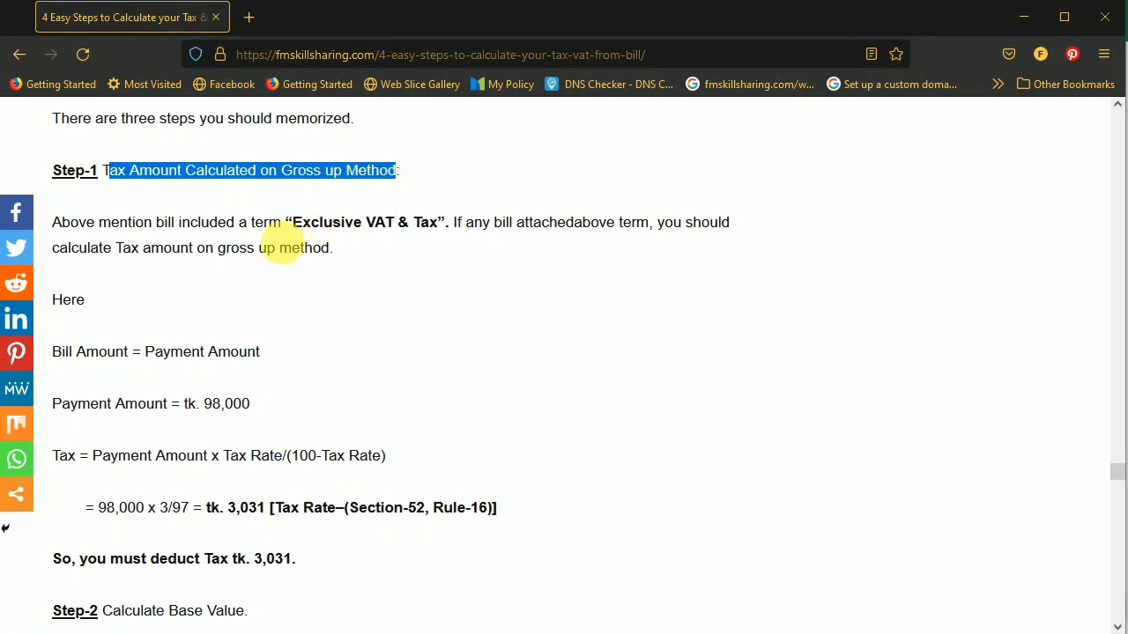
pyautogui.moveTo(54, 224); pyautogui.dragTo(342, 259)
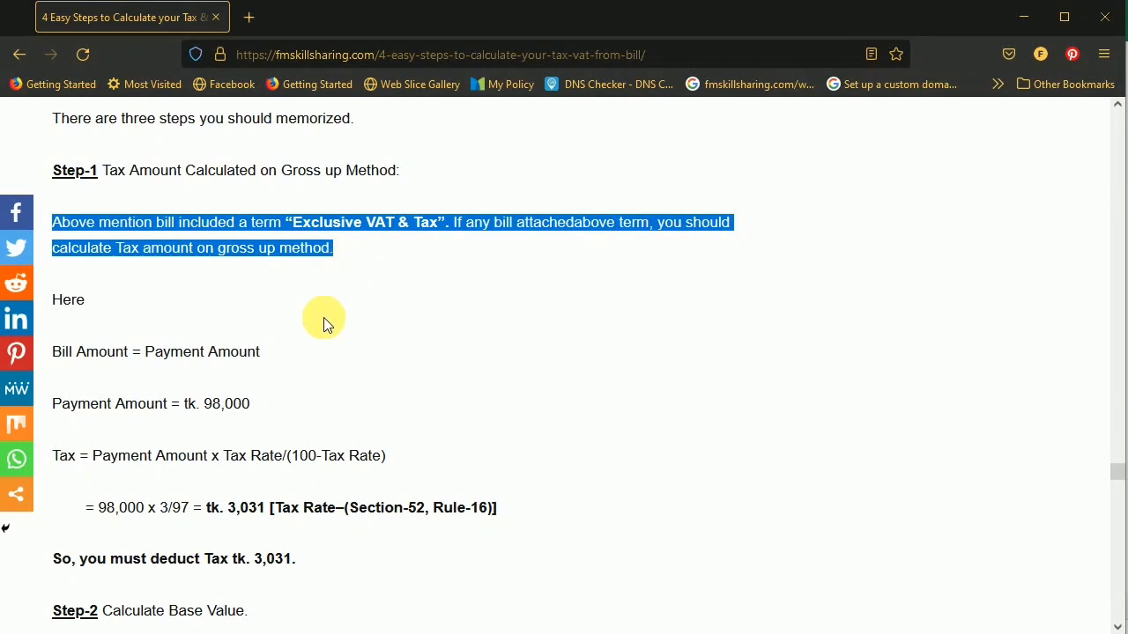
pyautogui.scroll(-4, 324, 317)
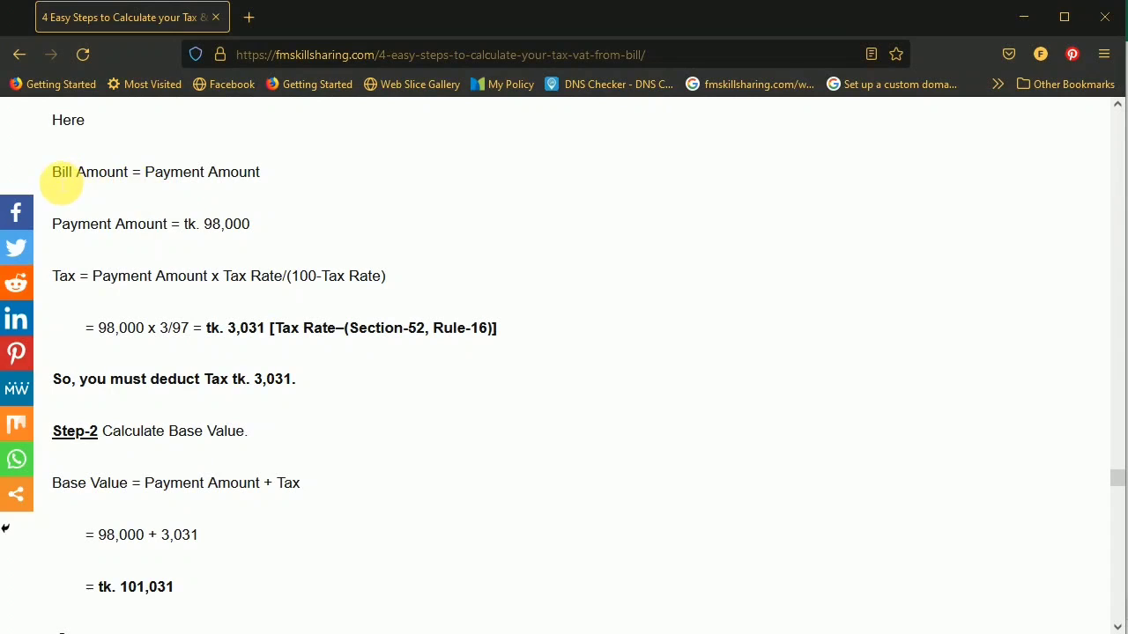
pyautogui.moveTo(54, 171); pyautogui.dragTo(260, 172)
pyautogui.moveTo(204, 225); pyautogui.dragTo(265, 230)
pyautogui.moveTo(93, 276); pyautogui.dragTo(267, 277)
pyautogui.click(280, 281)
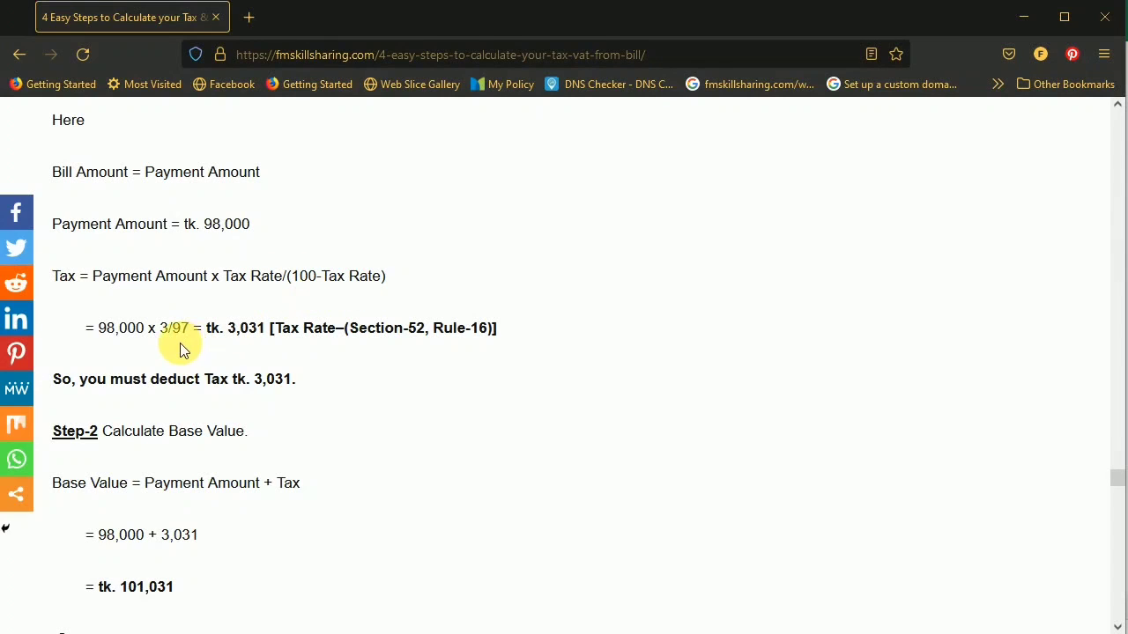
pyautogui.scroll(-1, 181, 347)
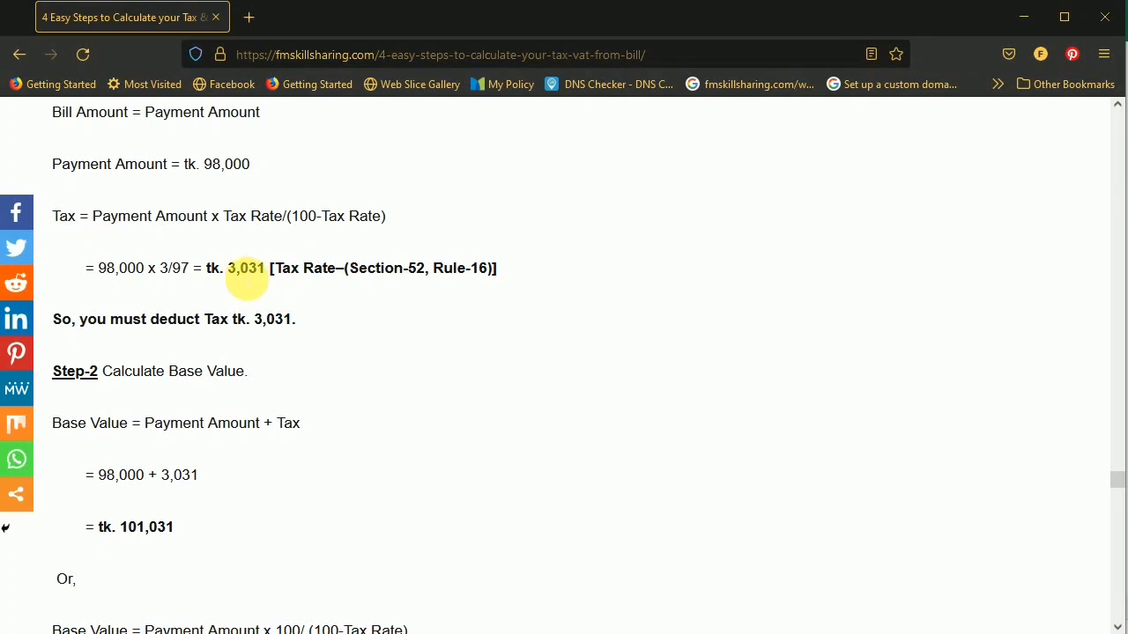
# Step: Switch to Excel and set Nature of TAX to Exclusive in the supplier calculator
pyautogui.hotkey('alt', 'Tab')
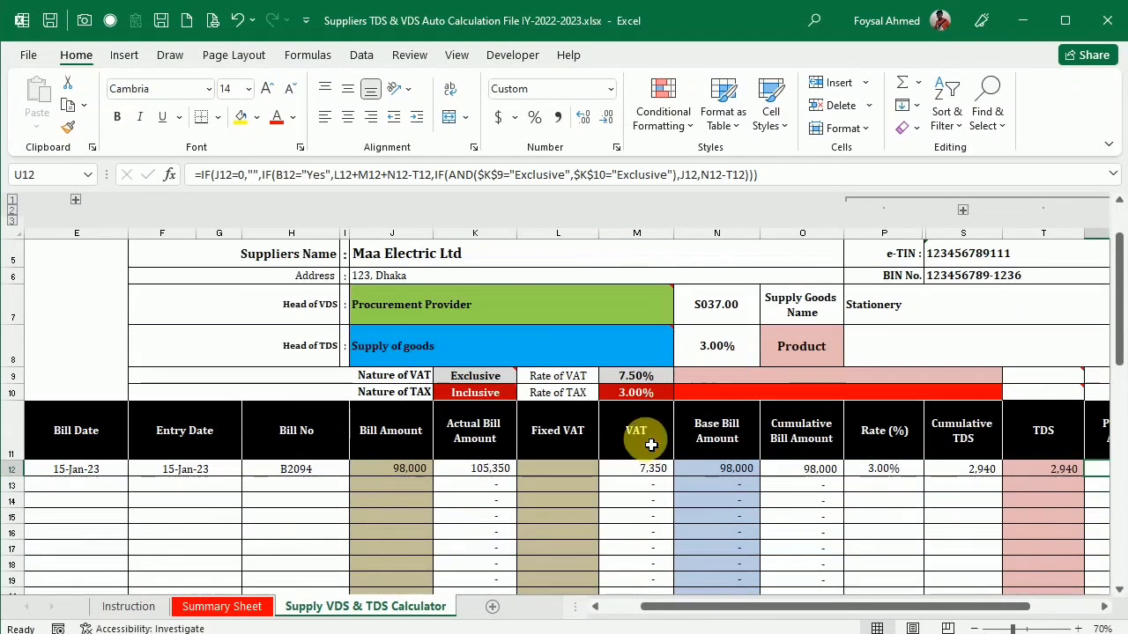
pyautogui.click(504, 393)
pyautogui.click(525, 392)
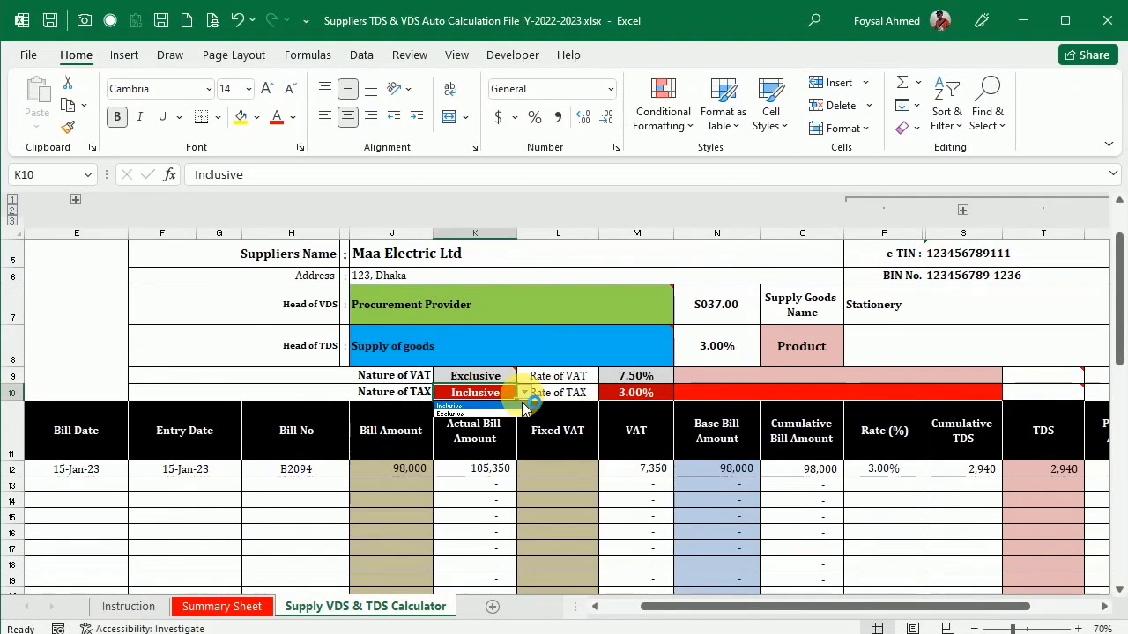
pyautogui.press('Escape')
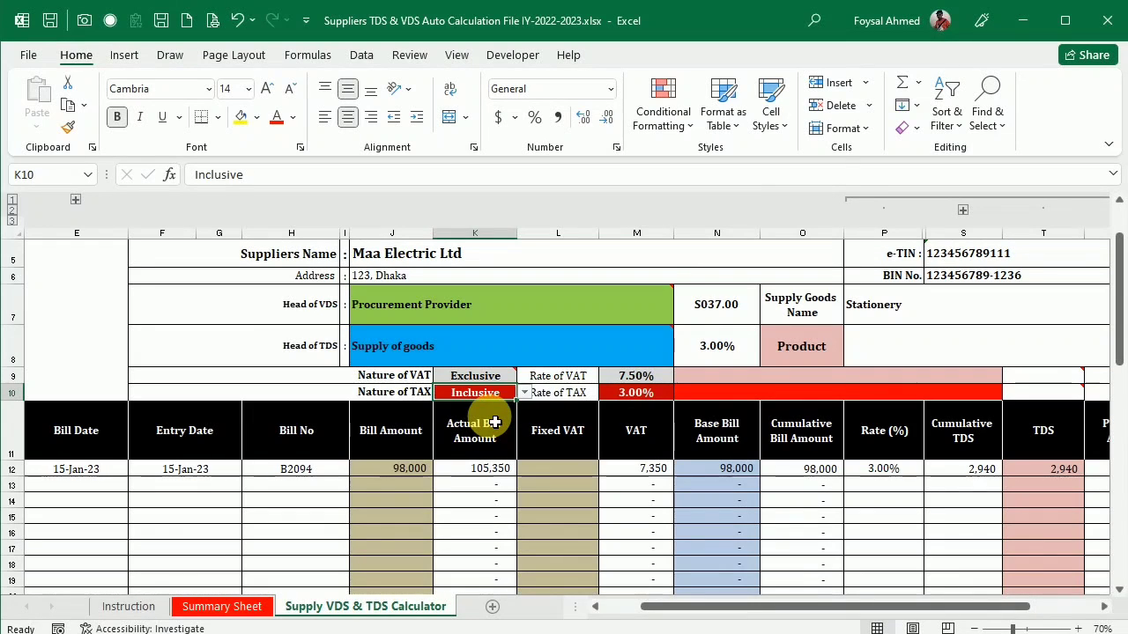
pyautogui.click(525, 392)
pyautogui.press('Escape')
pyautogui.click(524, 392)
pyautogui.click(484, 413)
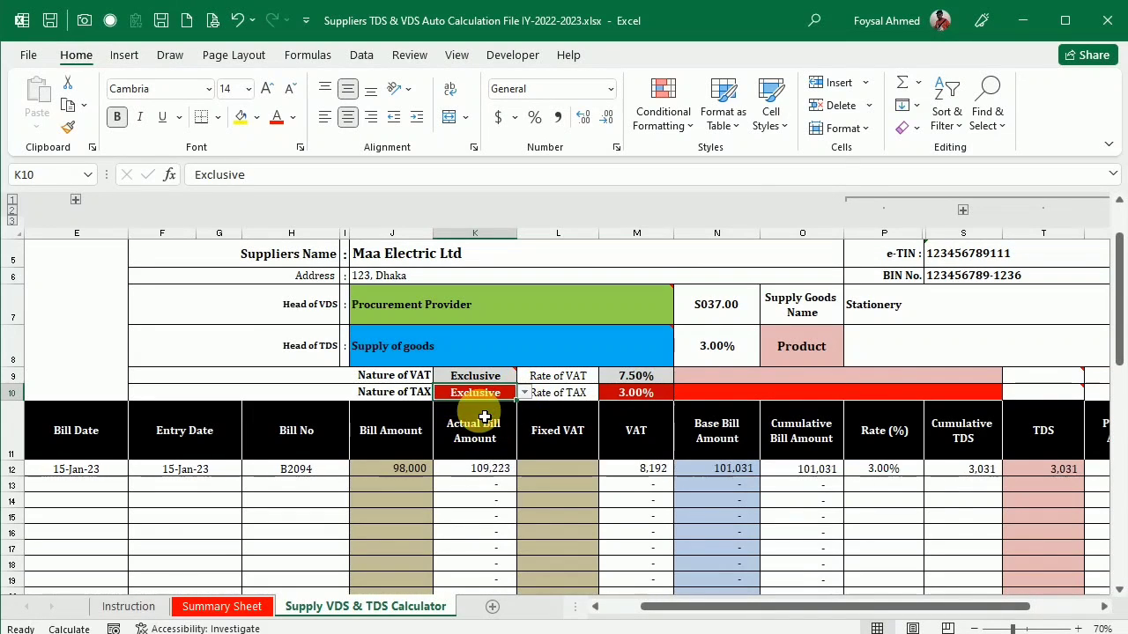
# Step: Examine the first bill's Bill Amount, Payment Amount and TDS against the article's Step-1 example
pyautogui.click(411, 469)
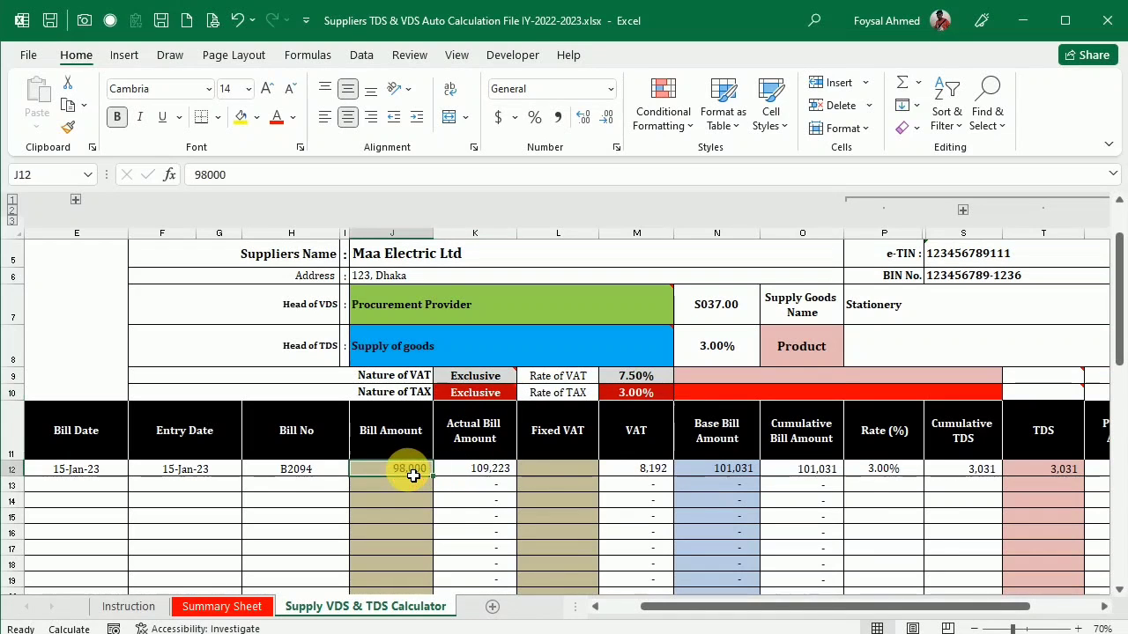
pyautogui.hscroll(2, 970, 609)
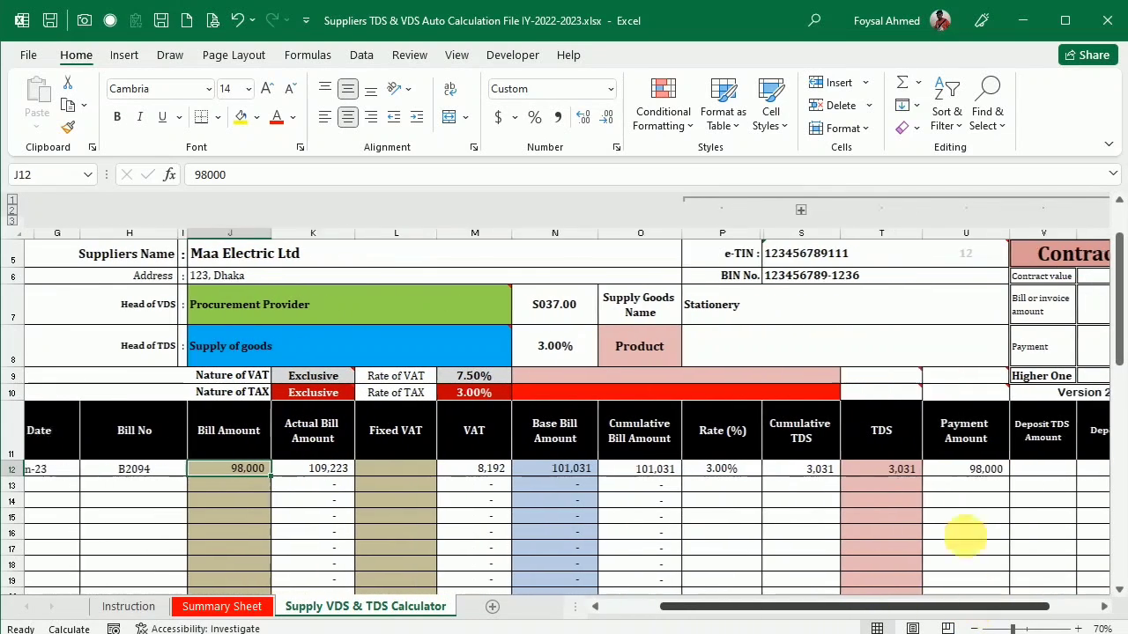
pyautogui.click(963, 472)
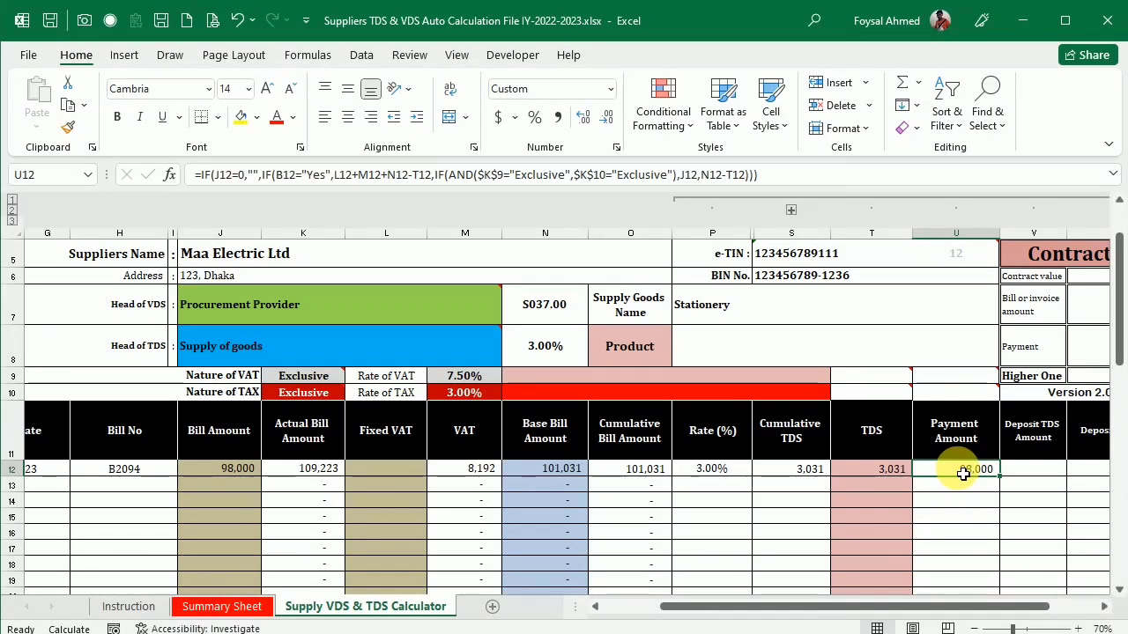
pyautogui.click(869, 471)
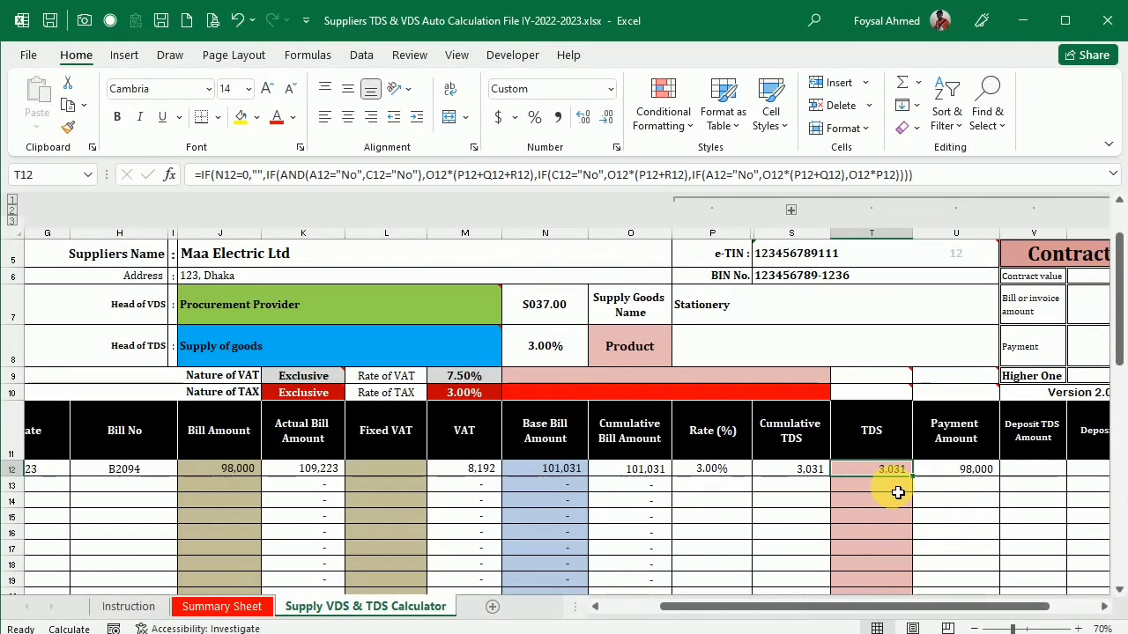
pyautogui.scroll(-2, 903, 491)
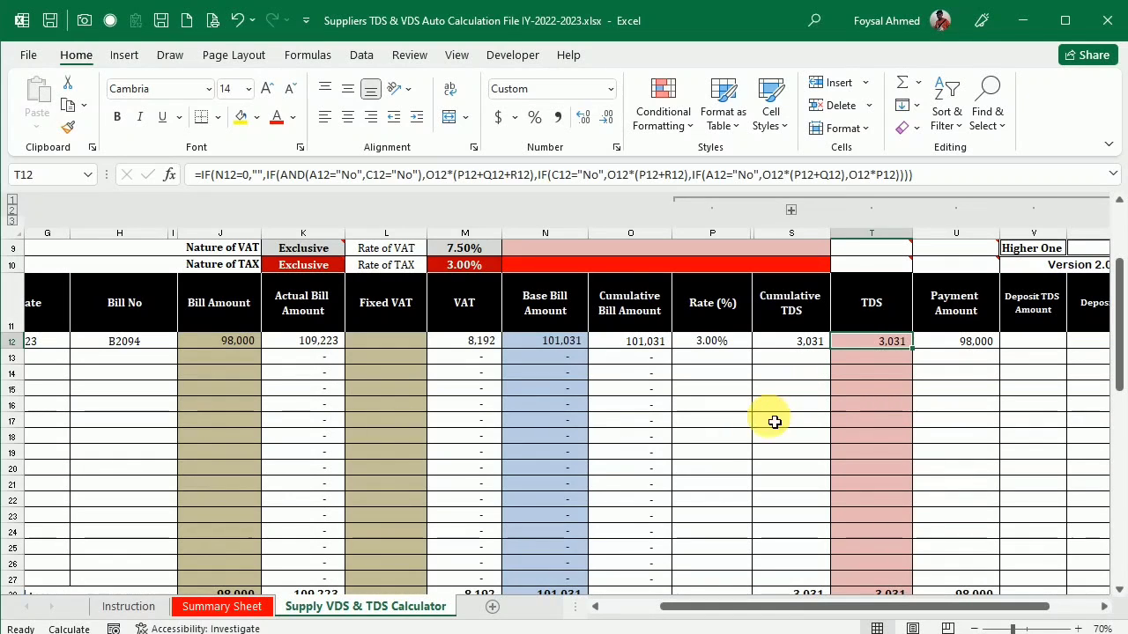
# Step: Check the Step-2 base value calculation in the browser article and compare it with the first bill's Base Bill Amount in Excel
pyautogui.hotkey('alt', 'Tab')
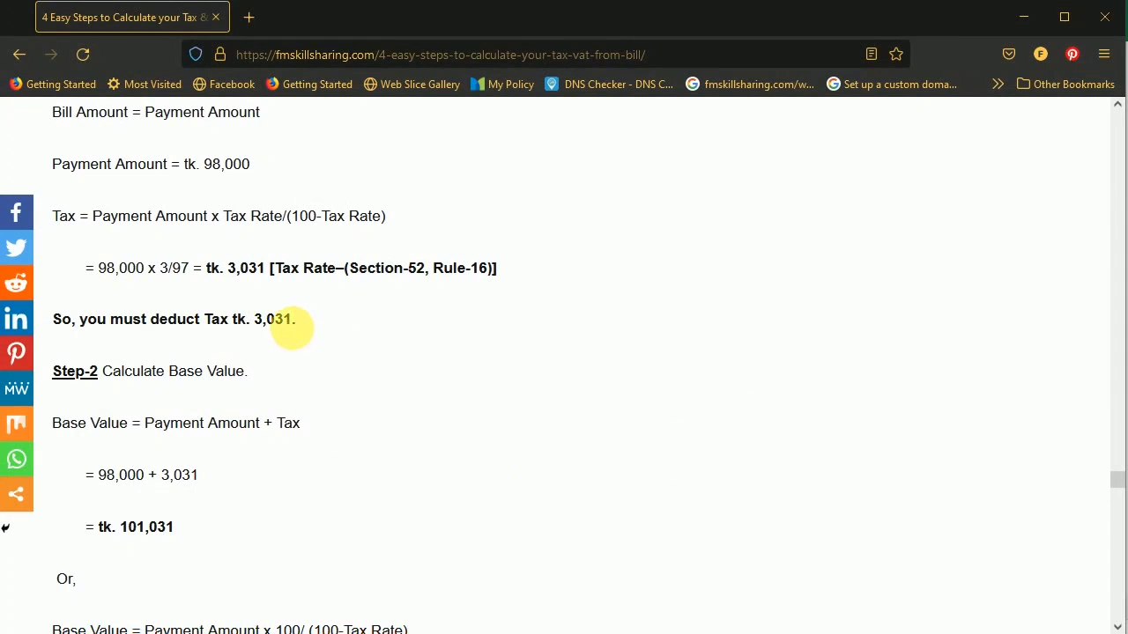
pyautogui.scroll(-1, 291, 325)
pyautogui.moveTo(102, 311); pyautogui.dragTo(266, 319)
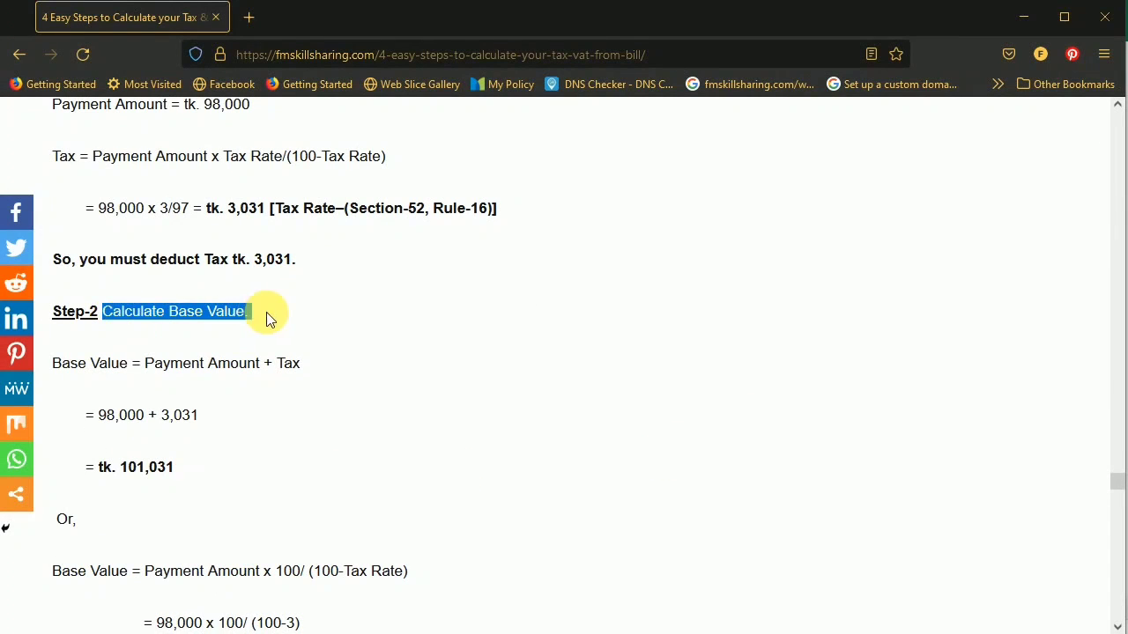
pyautogui.moveTo(141, 365); pyautogui.dragTo(228, 410)
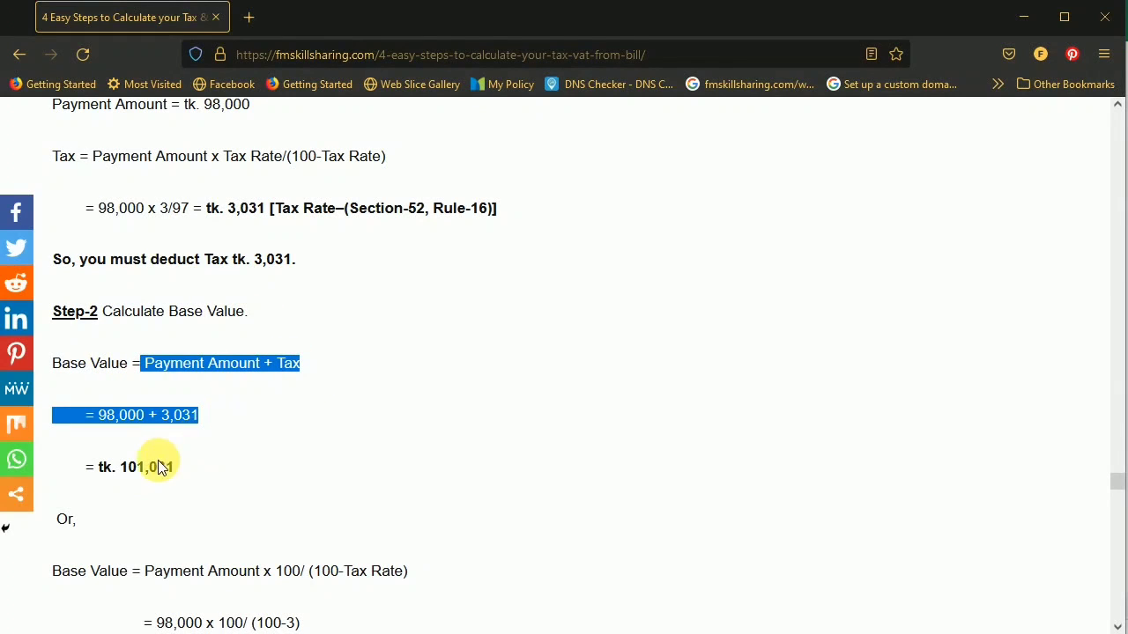
pyautogui.moveTo(121, 468); pyautogui.dragTo(180, 473)
pyautogui.hotkey('alt', 'Tab')
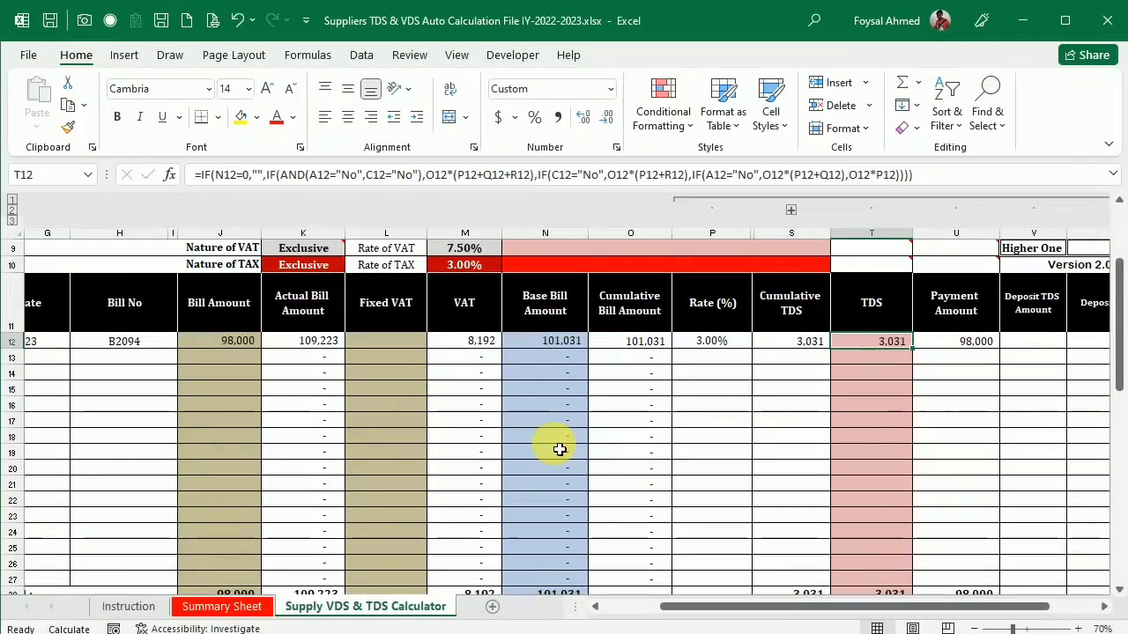
pyautogui.click(629, 343)
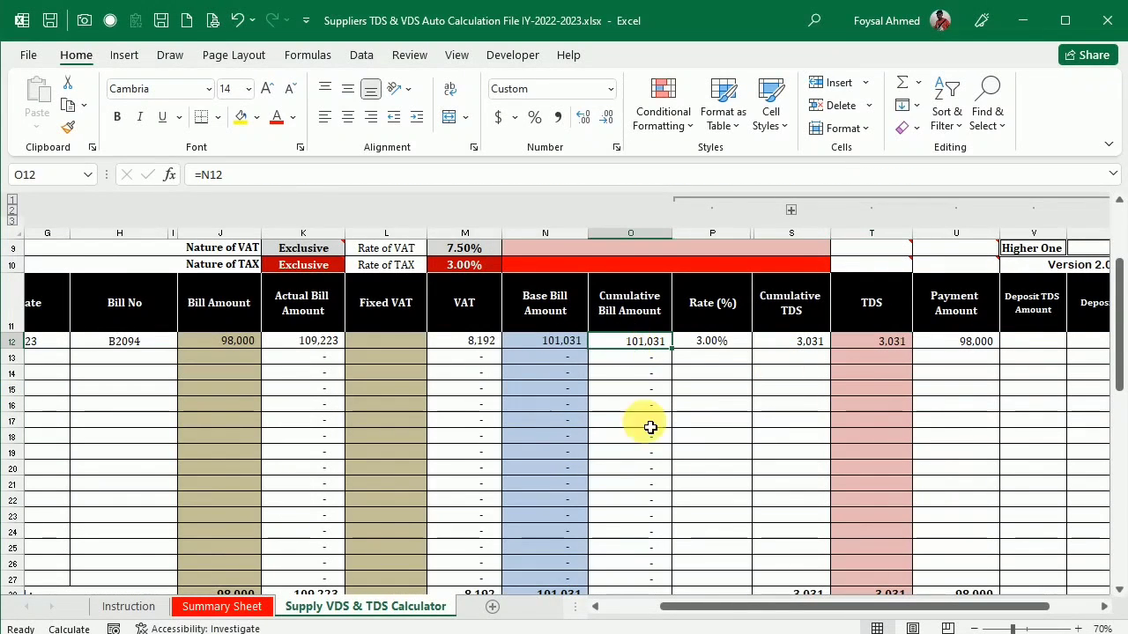
pyautogui.click(546, 343)
pyautogui.moveTo(851, 610); pyautogui.dragTo(805, 603)
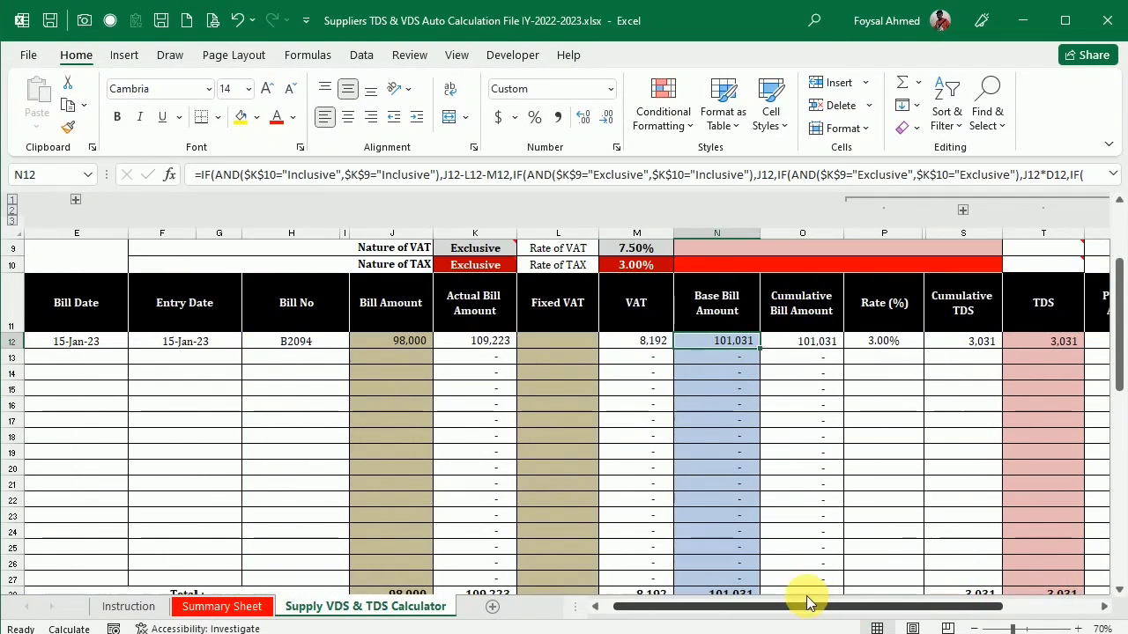
# Step: Switch to the browser article and review the alternative Step-2 base value formula using the payment amount and tax rate
pyautogui.hotkey('alt', 'Tab')
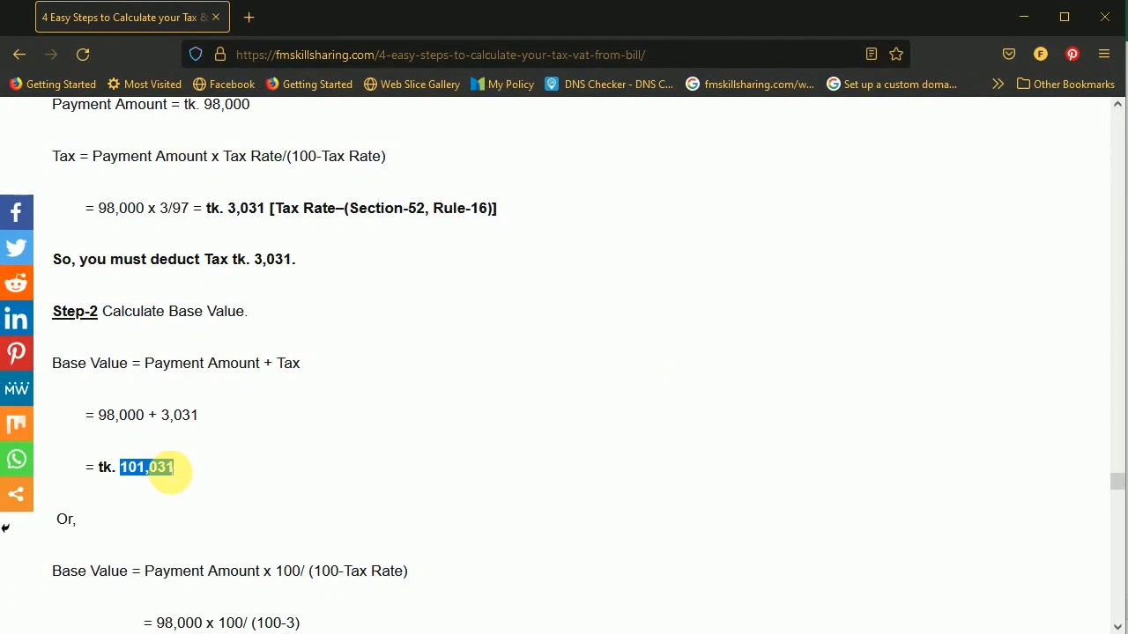
pyautogui.scroll(-3, 167, 470)
pyautogui.scroll(-3, 80, 432)
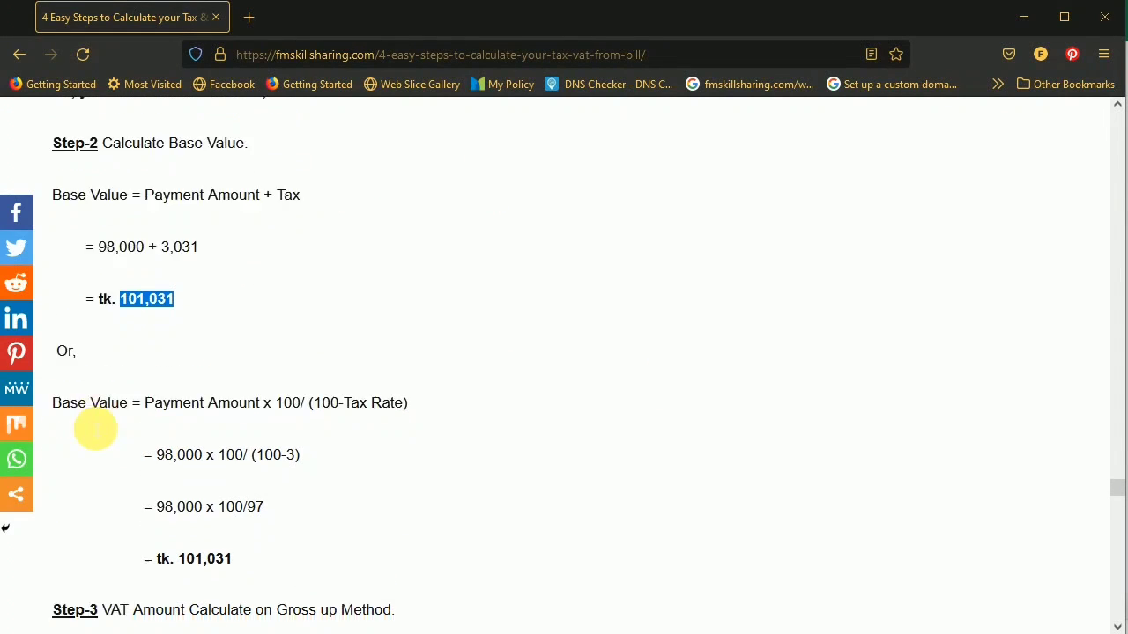
pyautogui.click(152, 280)
pyautogui.moveTo(145, 273); pyautogui.dragTo(263, 275)
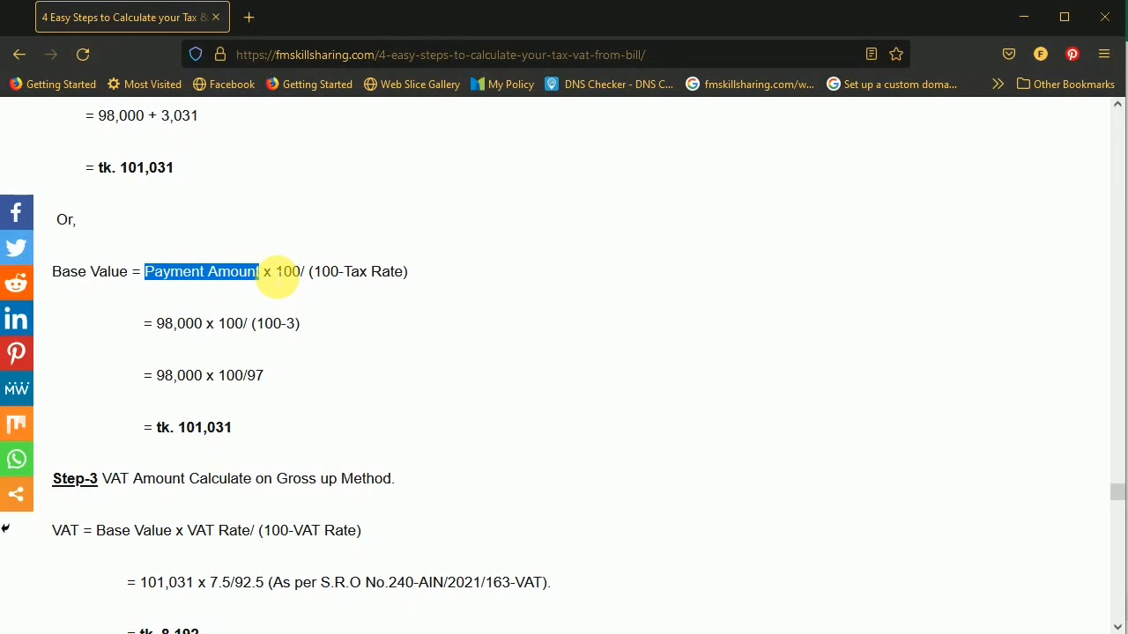
pyautogui.moveTo(276, 273); pyautogui.dragTo(404, 273)
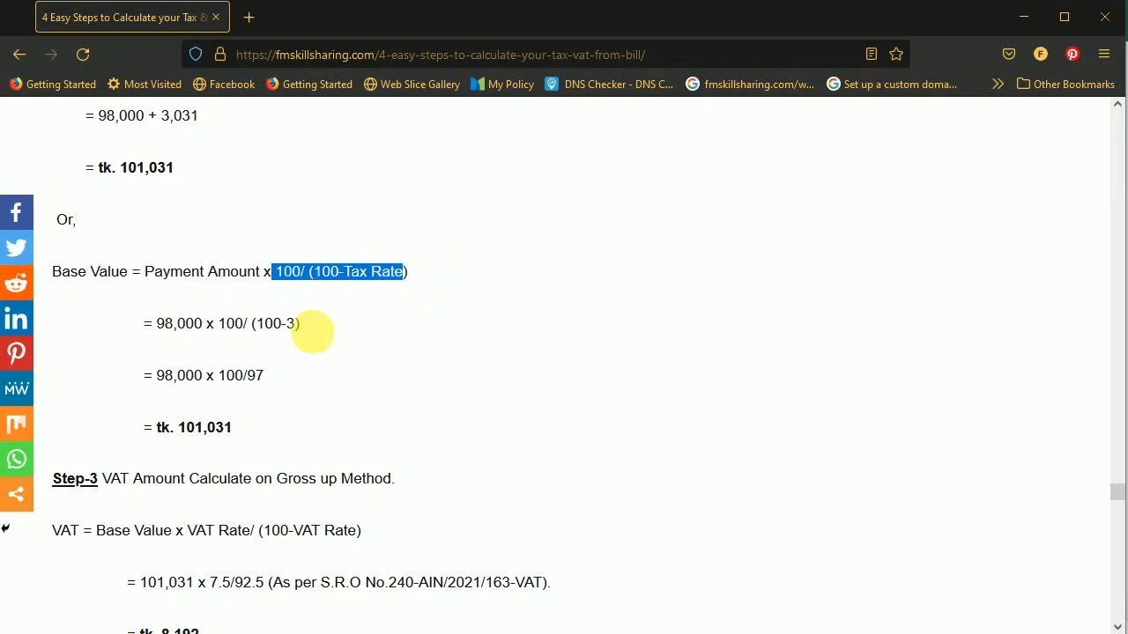
pyautogui.scroll(2, 204, 357)
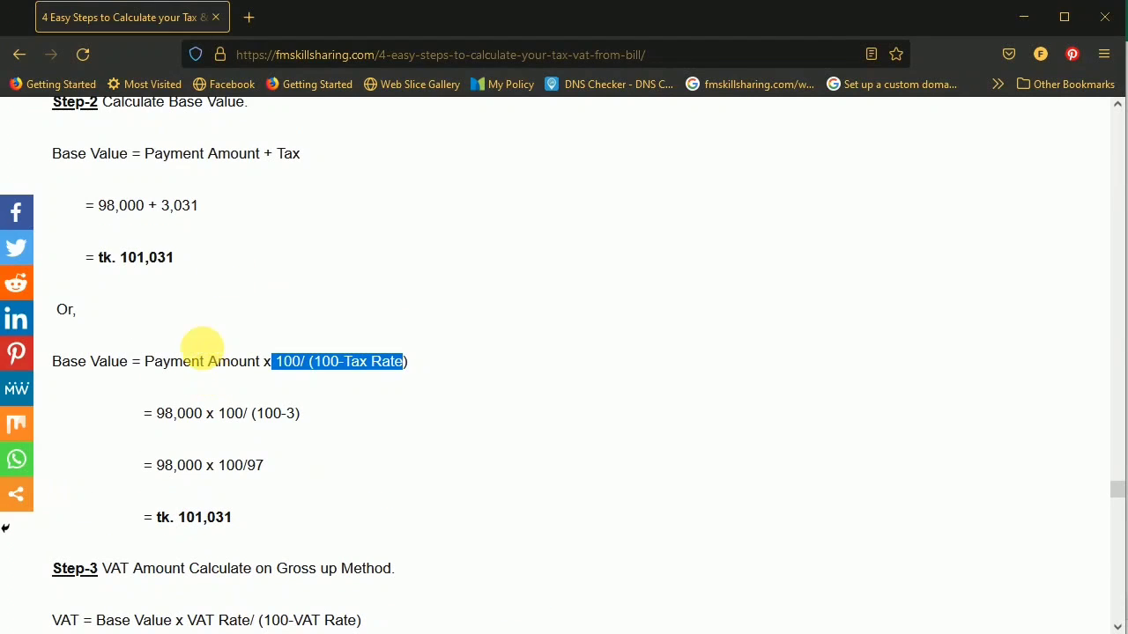
pyautogui.scroll(-3, 254, 428)
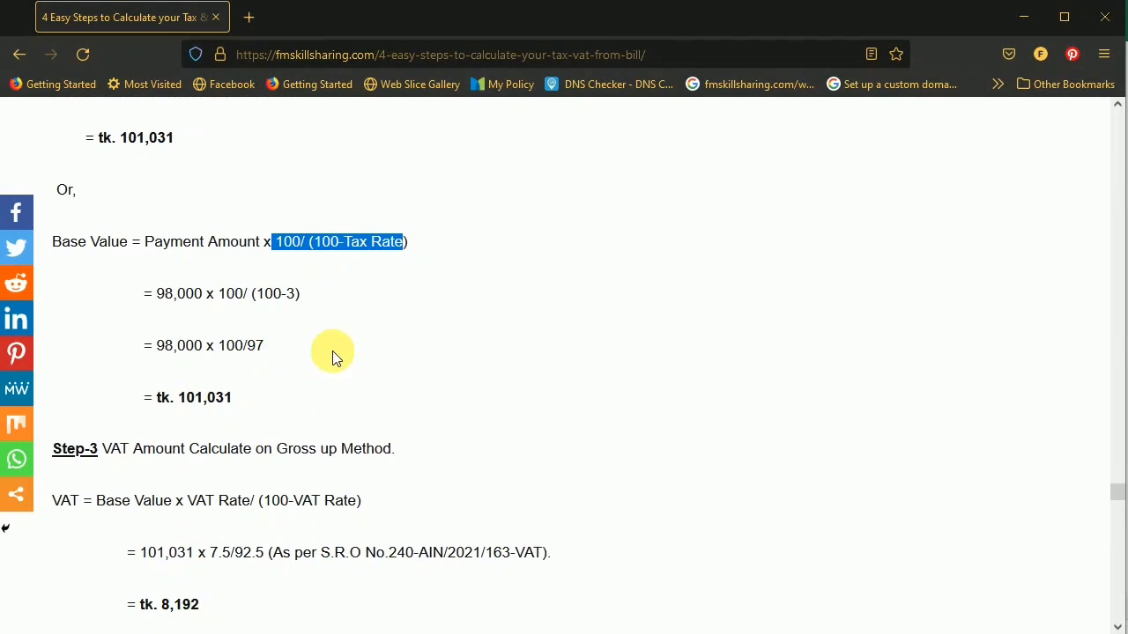
# Step: Examine the Step-3 gross-up VAT calculation in the article and compare its result with the first bill's VAT in Excel
pyautogui.scroll(-4, 333, 353)
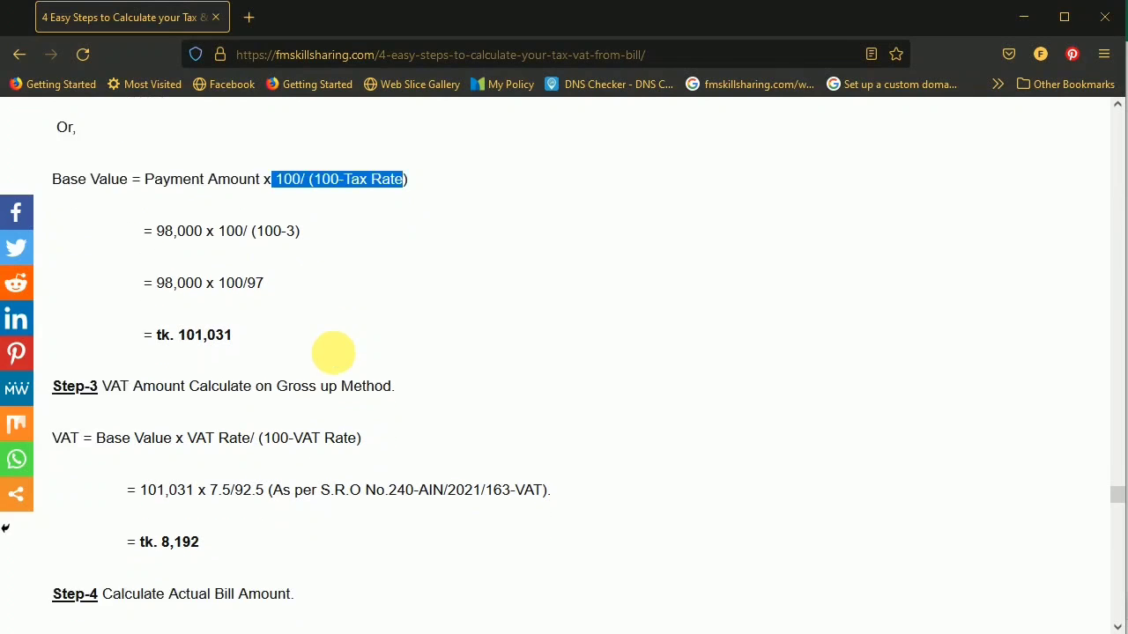
pyautogui.scroll(-1, 341, 363)
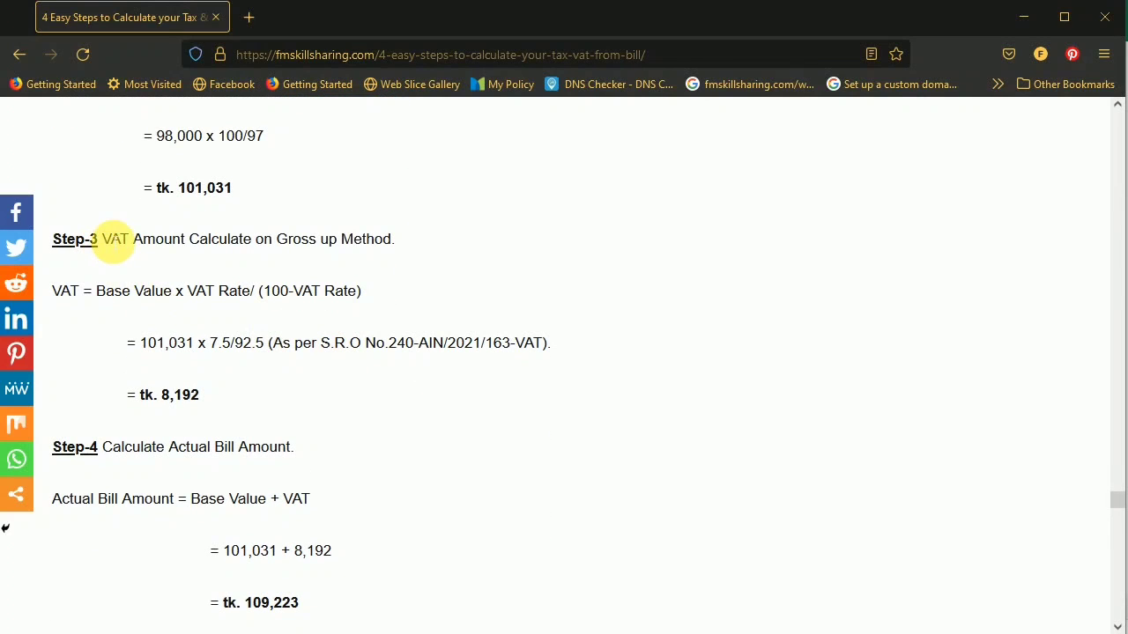
pyautogui.moveTo(104, 239); pyautogui.dragTo(353, 254)
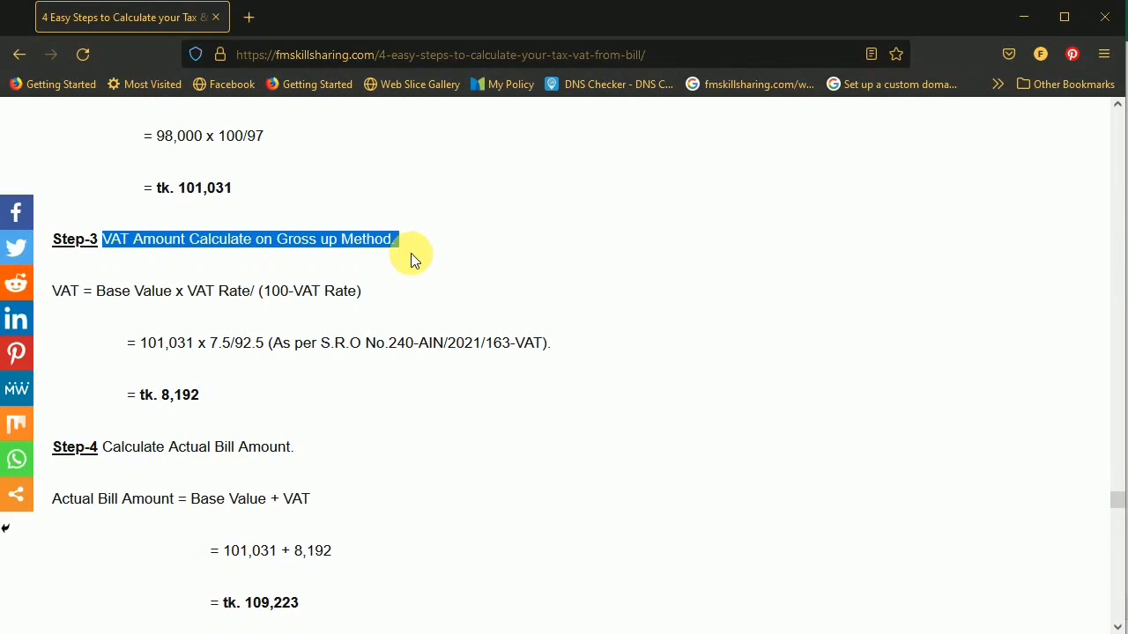
pyautogui.moveTo(107, 292); pyautogui.dragTo(245, 293)
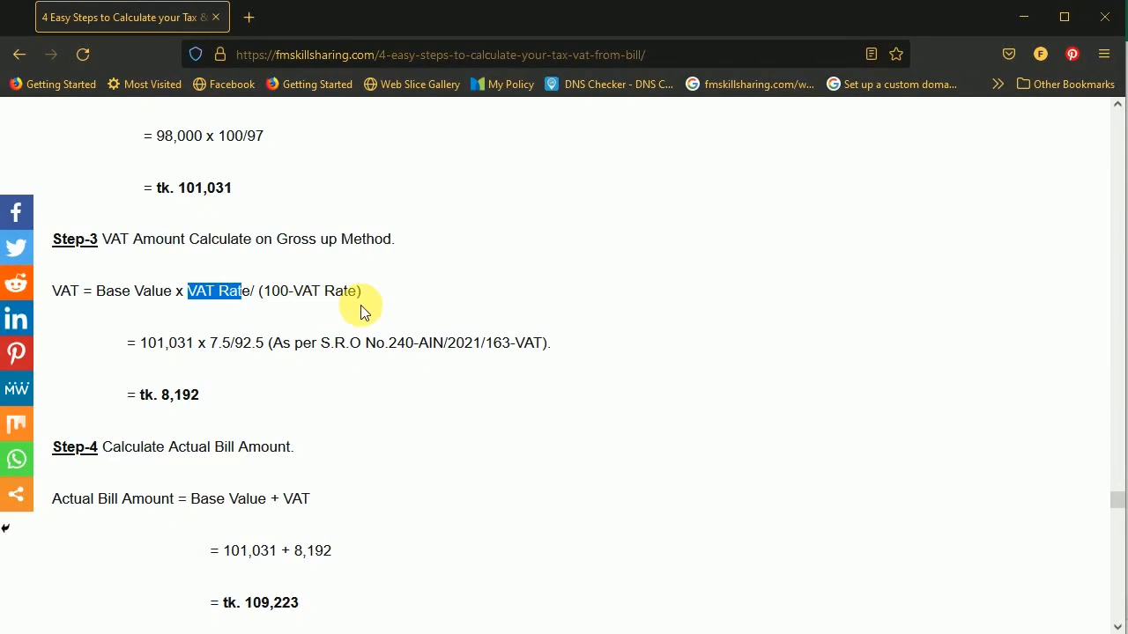
pyautogui.scroll(-1, 201, 356)
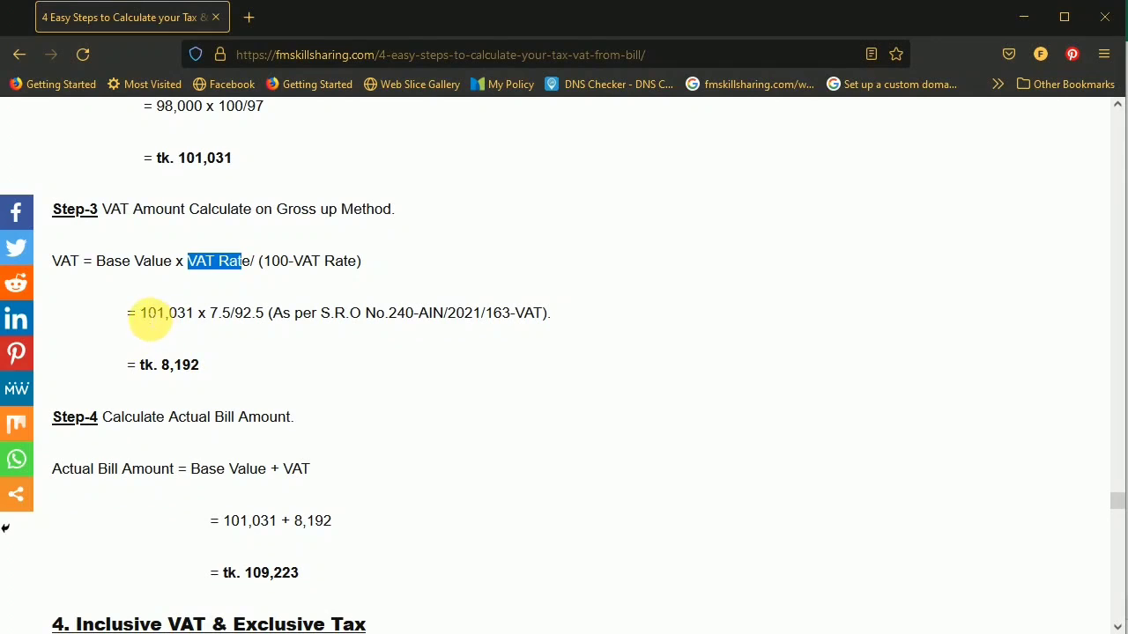
pyautogui.moveTo(141, 313); pyautogui.dragTo(262, 324)
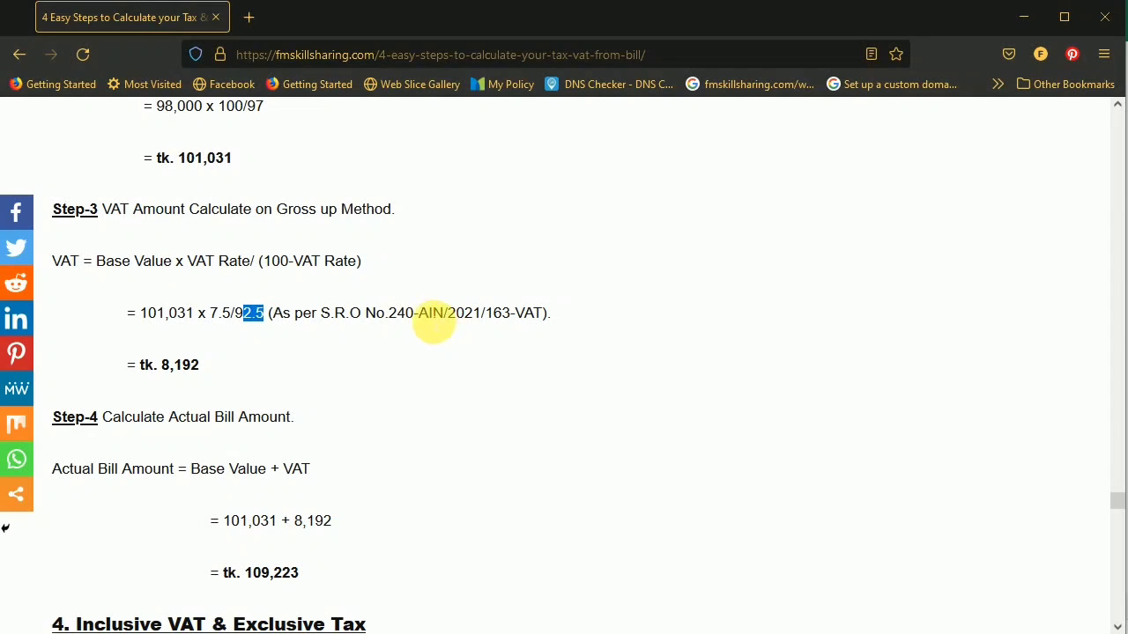
pyautogui.moveTo(414, 318); pyautogui.dragTo(502, 326)
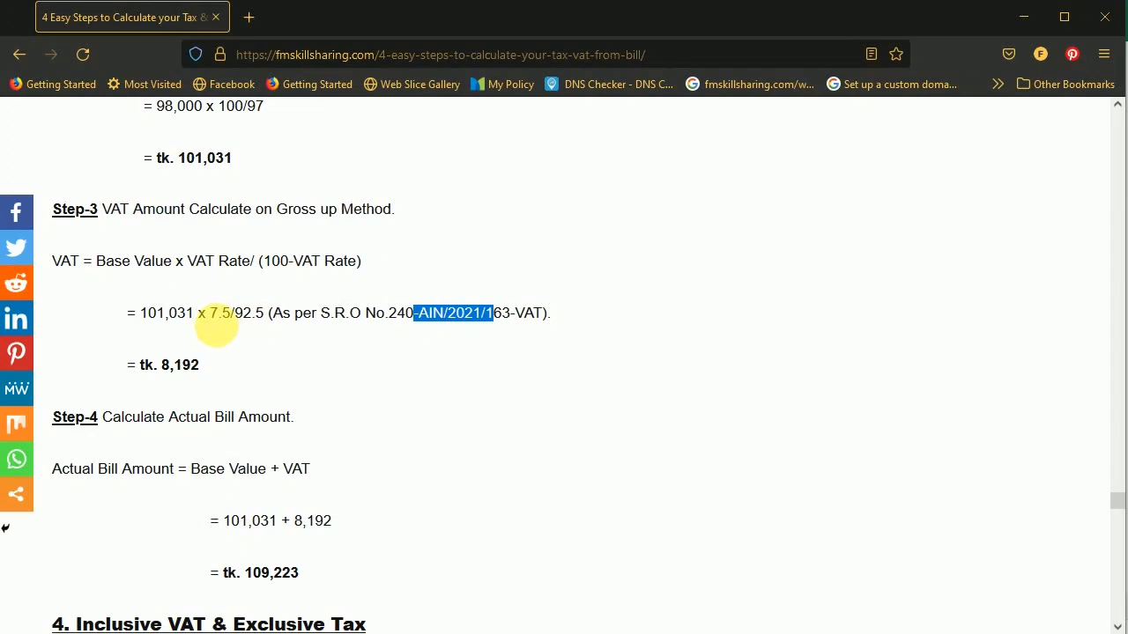
pyautogui.moveTo(158, 368); pyautogui.dragTo(201, 369)
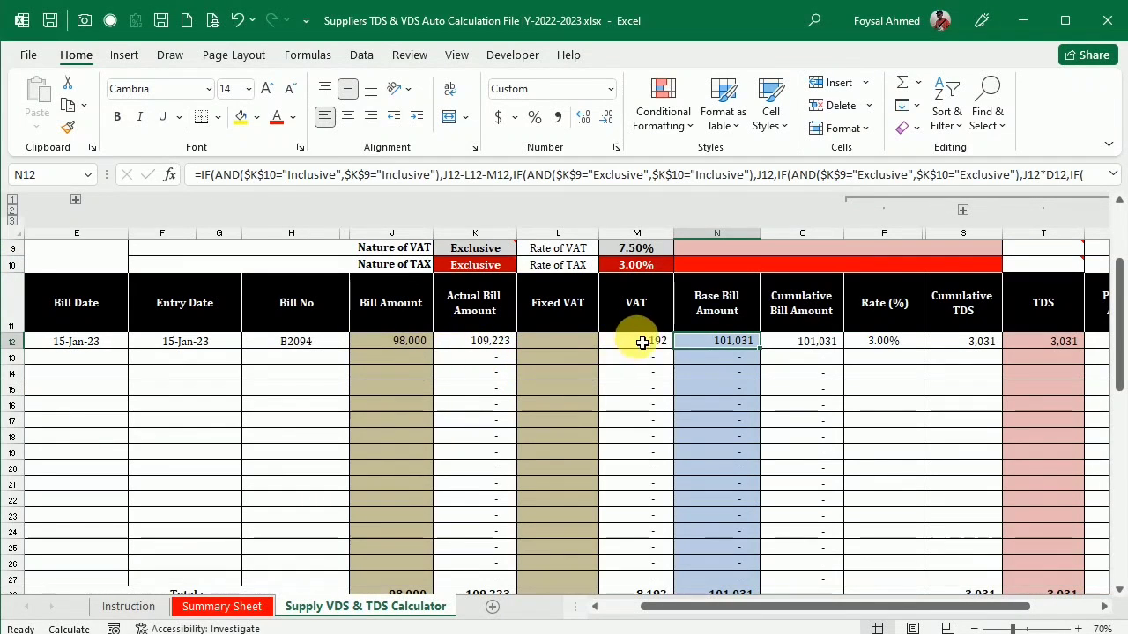
pyautogui.click(642, 343)
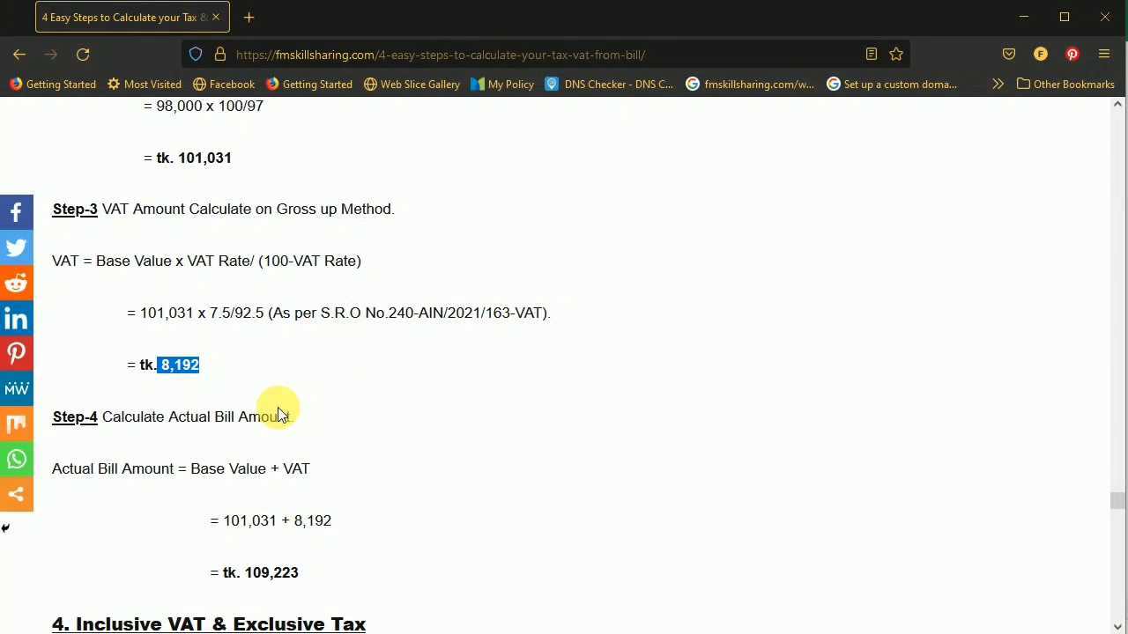
# Step: Check the article's Step-4 actual bill amount calculation against the first bill's Actual Bill Amount in Excel
pyautogui.scroll(-3, 277, 407)
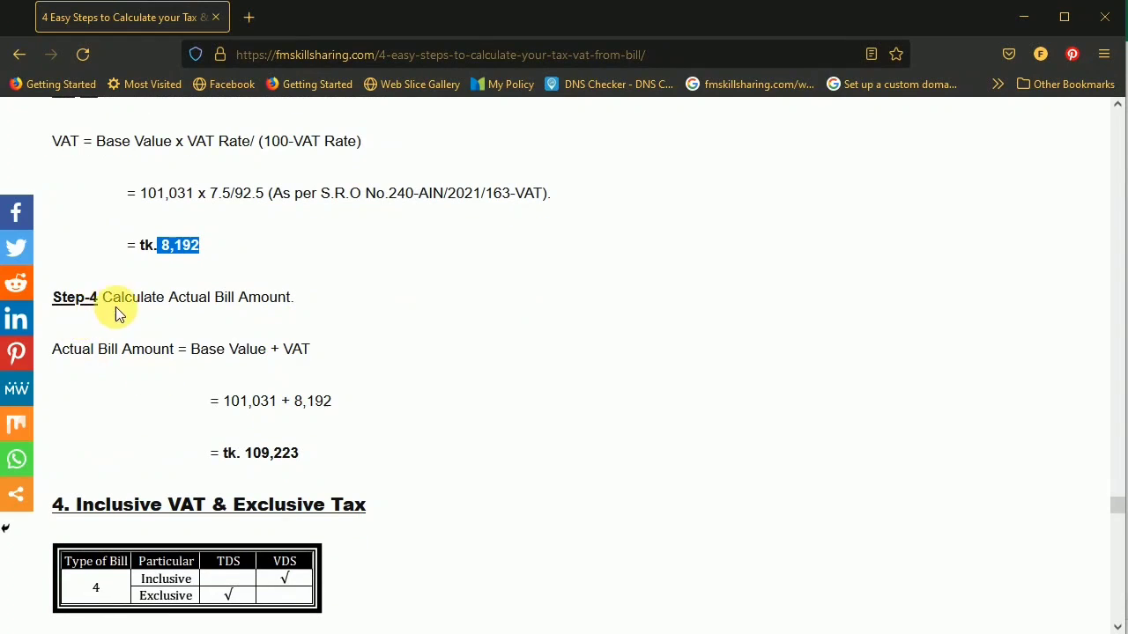
pyautogui.moveTo(105, 300); pyautogui.dragTo(304, 301)
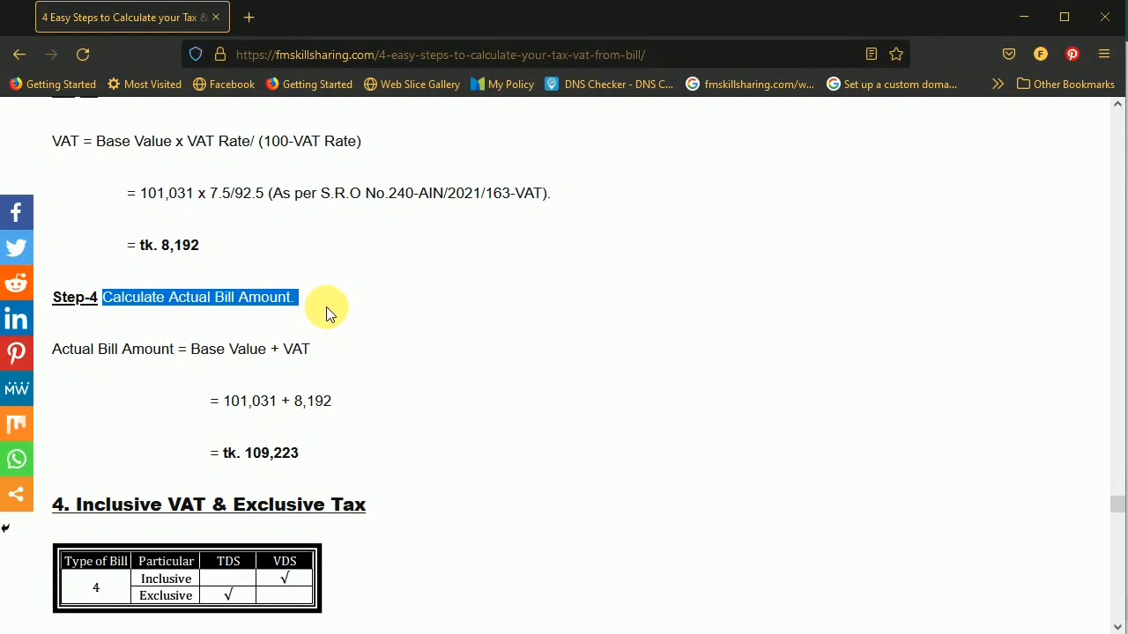
pyautogui.click(191, 354)
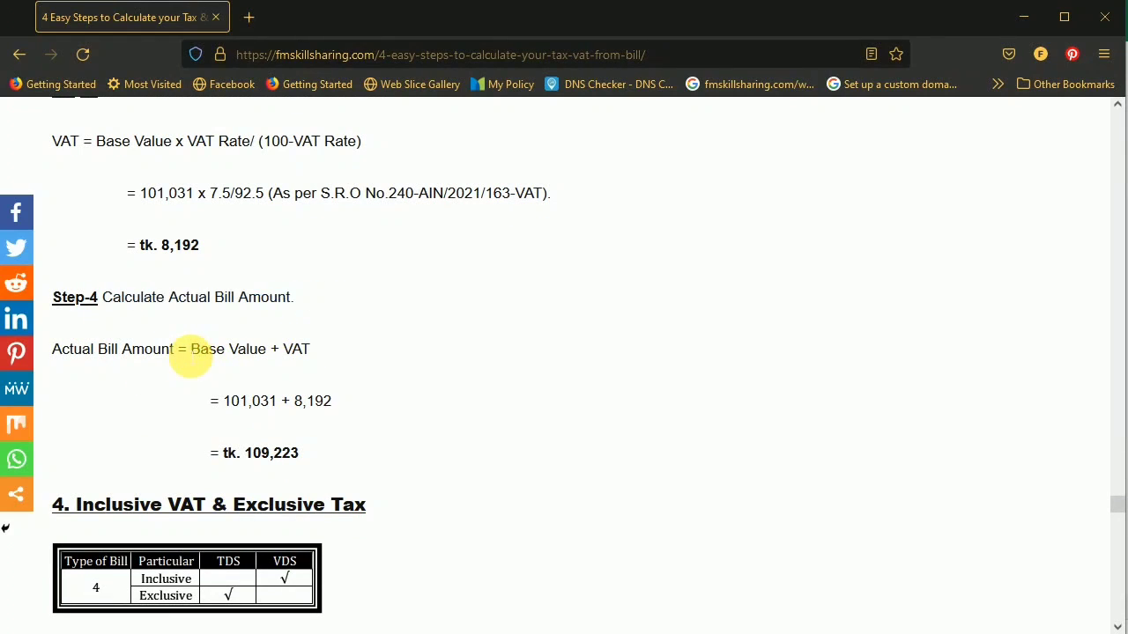
pyautogui.moveTo(190, 352); pyautogui.dragTo(314, 357)
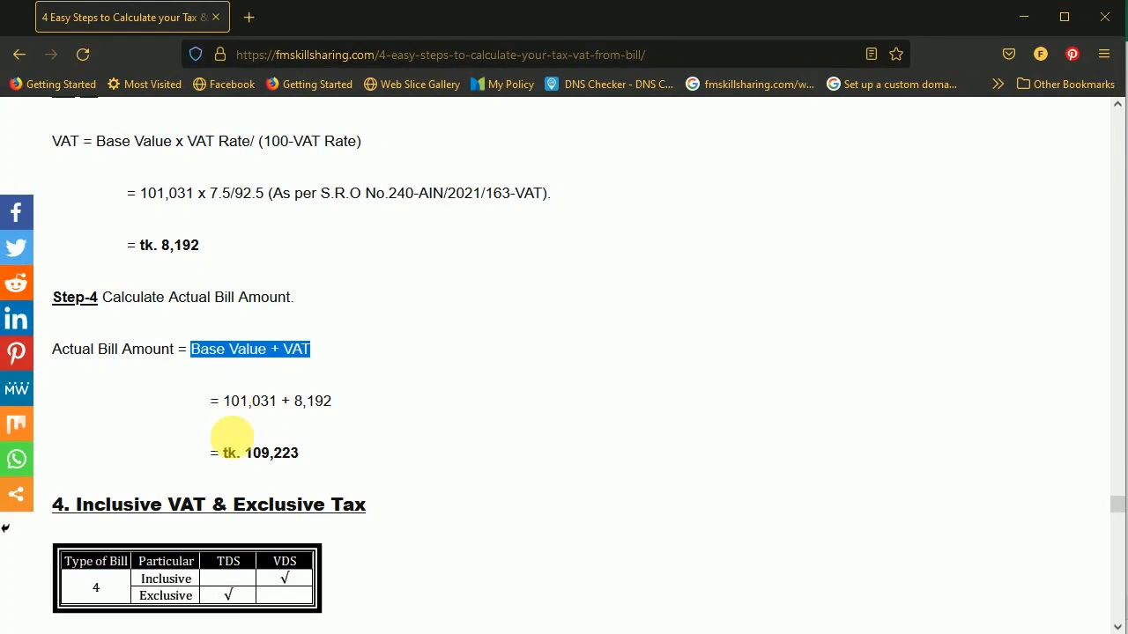
pyautogui.moveTo(247, 456); pyautogui.dragTo(325, 458)
pyautogui.hotkey('alt', 'Tab')
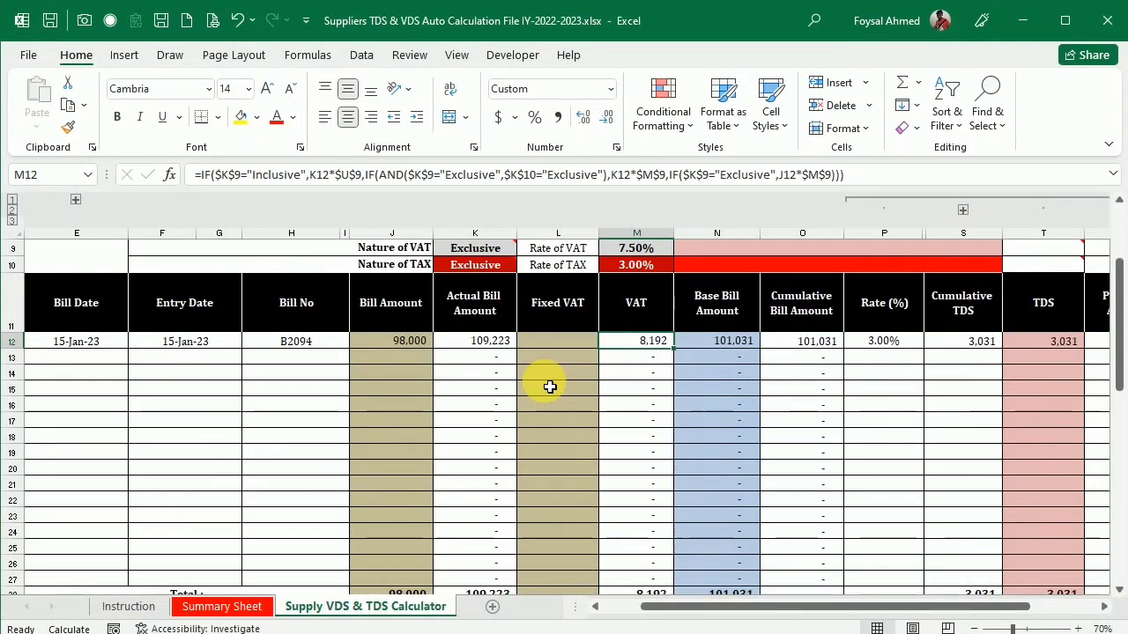
pyautogui.click(458, 343)
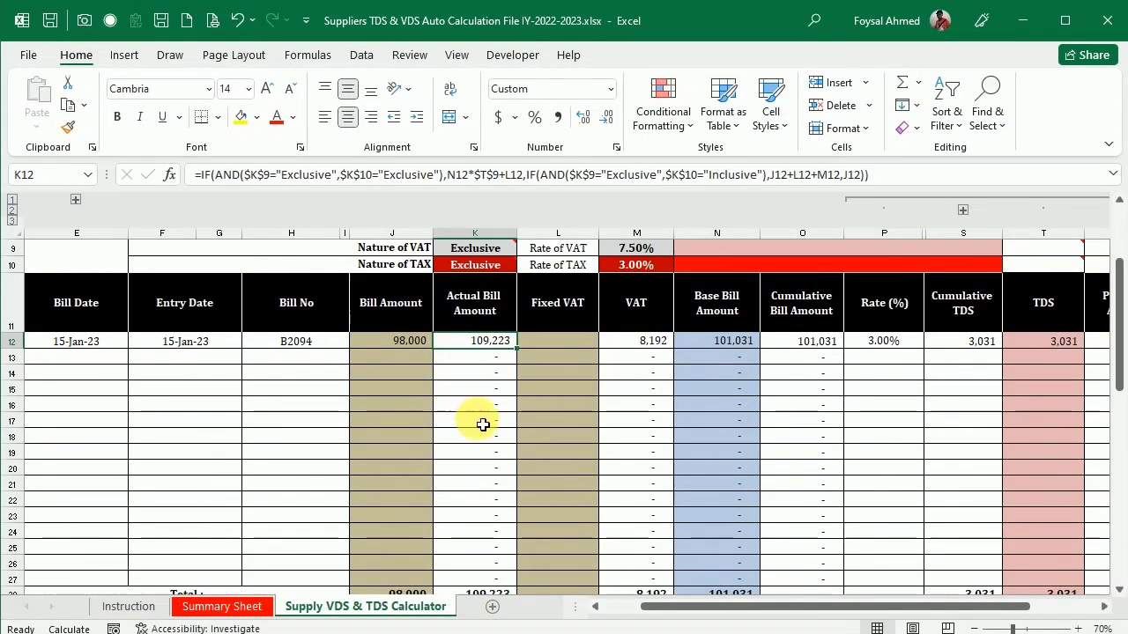
pyautogui.scroll(2, 483, 425)
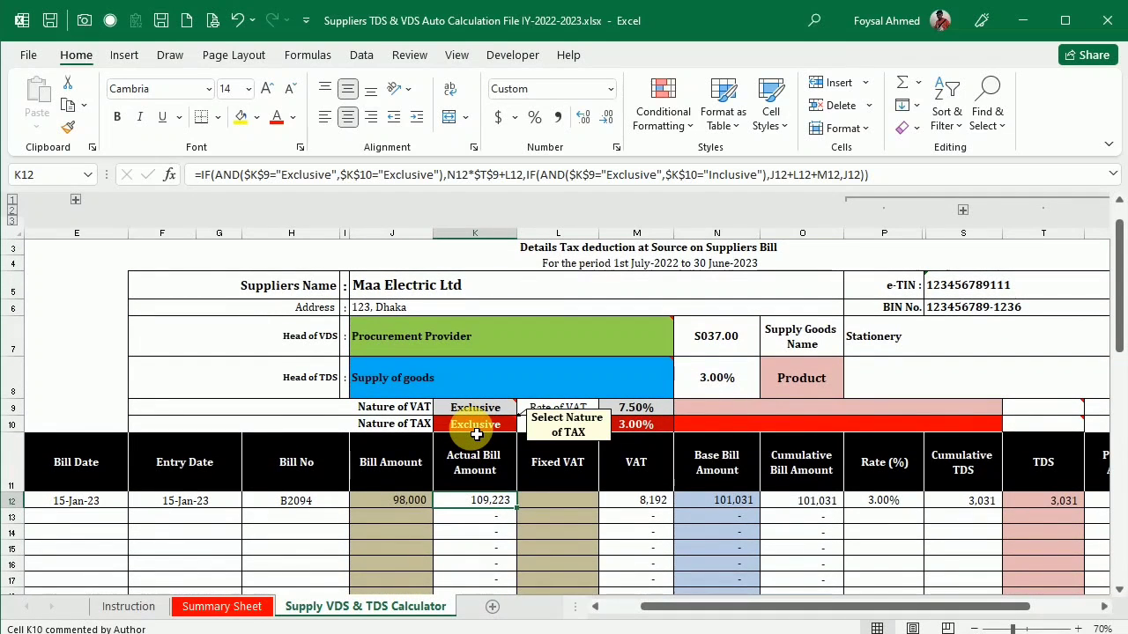
# Step: Return to the browser article and read the introduction and two questions of section 4, Inclusive VAT & Exclusive Tax
pyautogui.hotkey('alt', 'Tab')
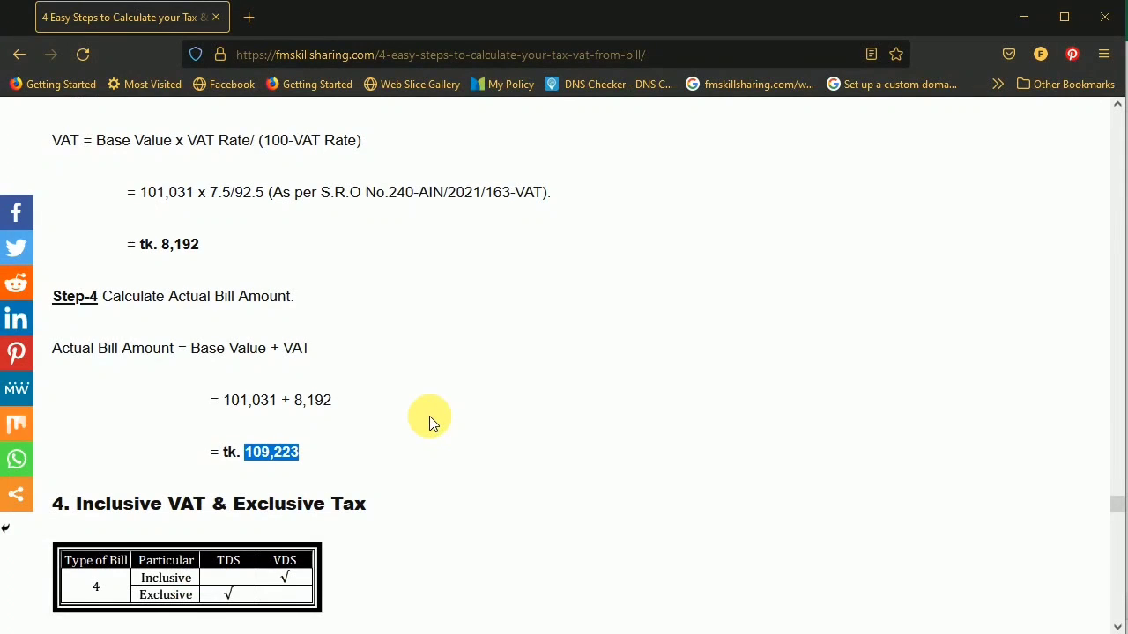
pyautogui.scroll(-5, 429, 416)
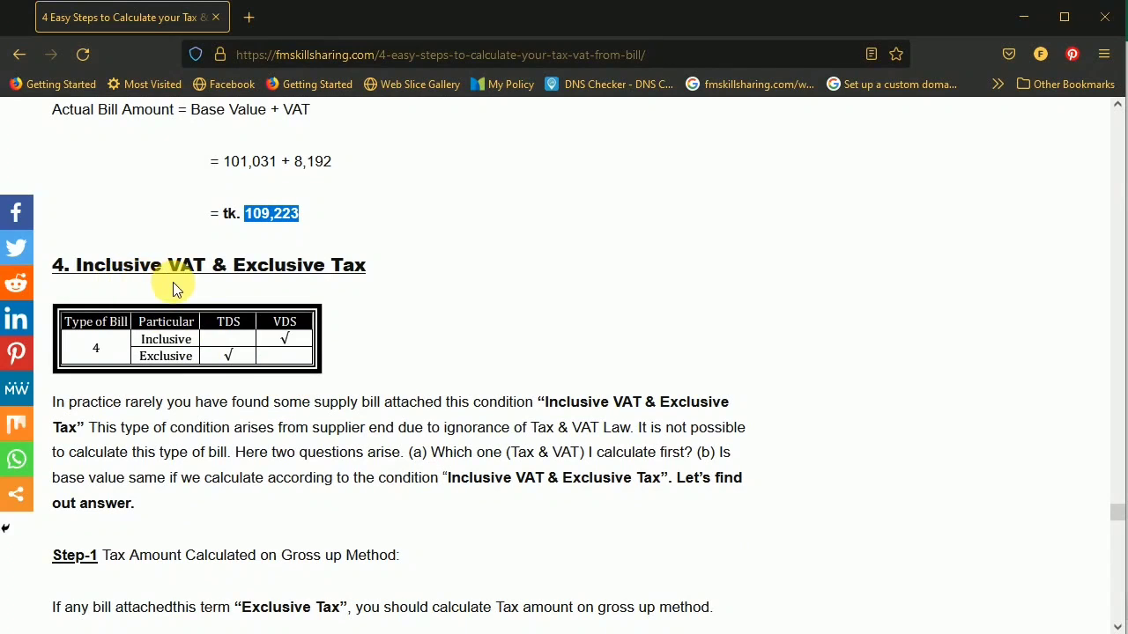
pyautogui.scroll(-3, 373, 282)
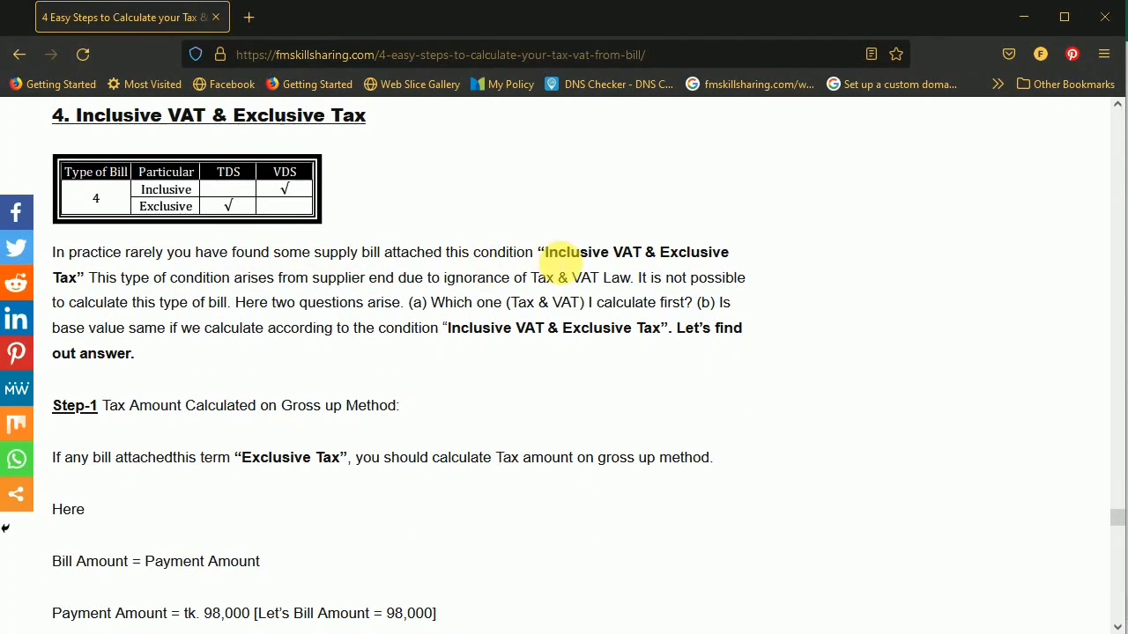
pyautogui.moveTo(548, 255); pyautogui.dragTo(642, 255)
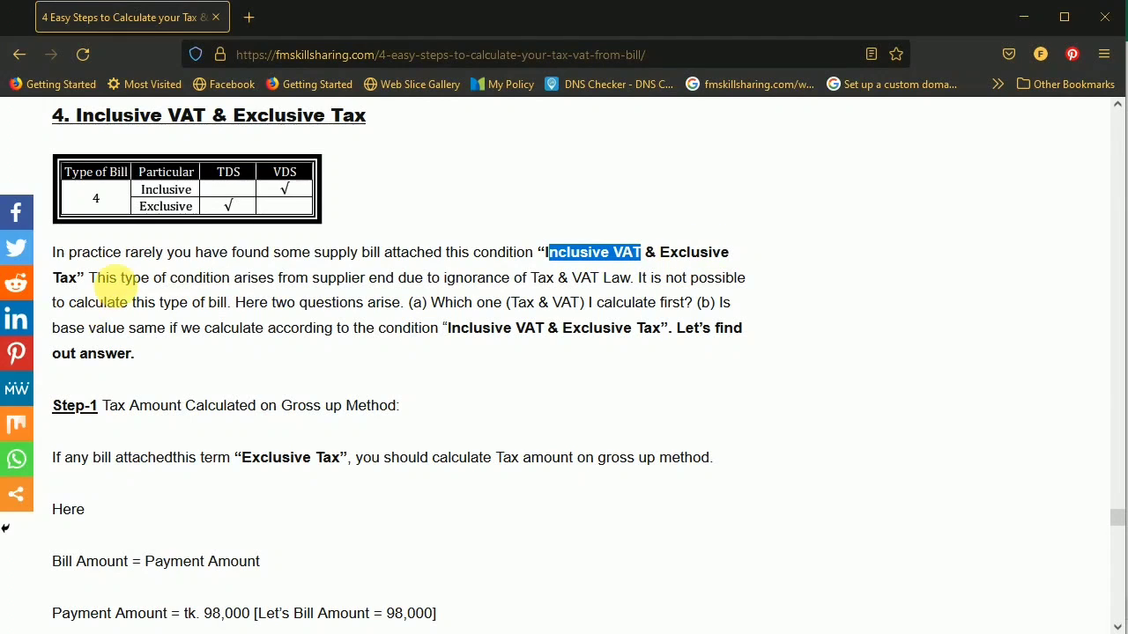
pyautogui.scroll(-1, 110, 274)
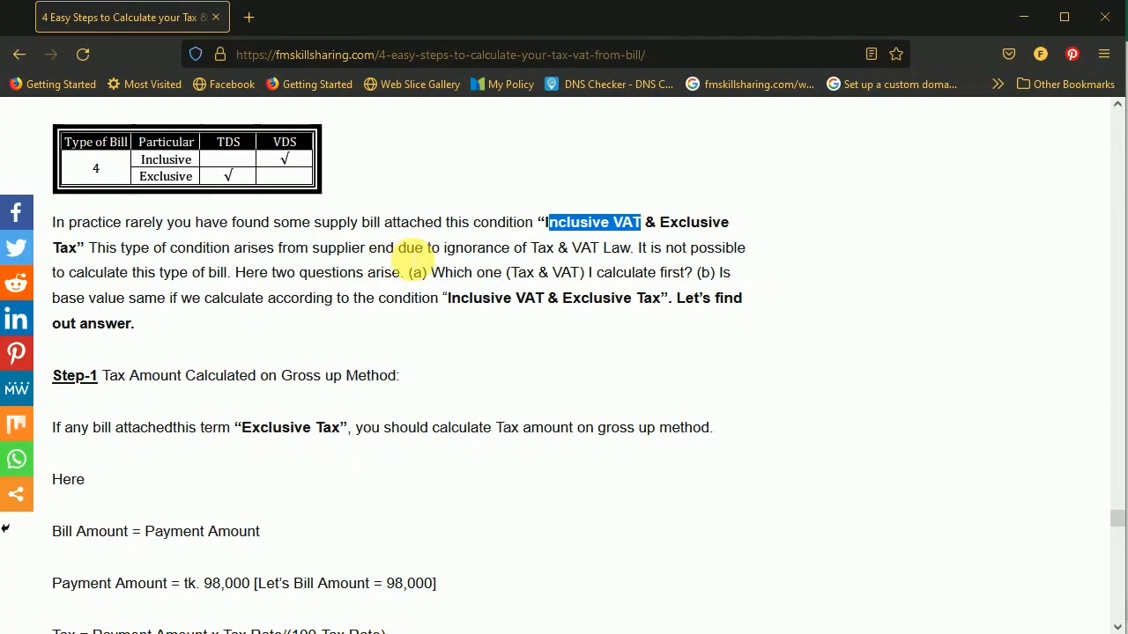
pyautogui.moveTo(532, 248); pyautogui.dragTo(313, 285)
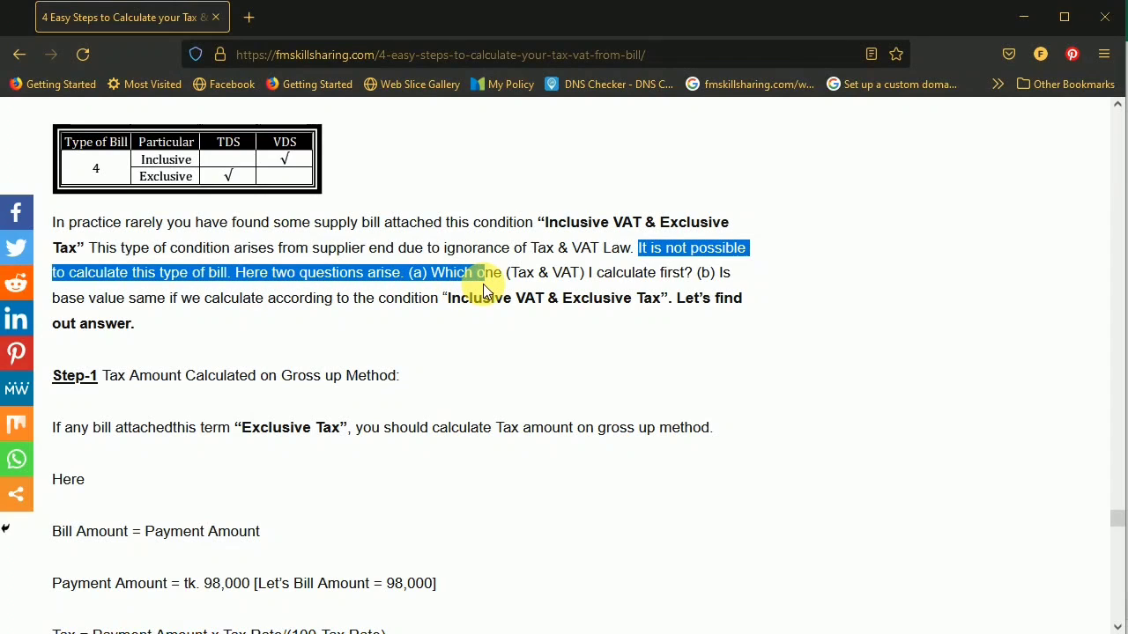
pyautogui.moveTo(482, 286); pyautogui.dragTo(705, 284)
pyautogui.moveTo(555, 282); pyautogui.dragTo(419, 316)
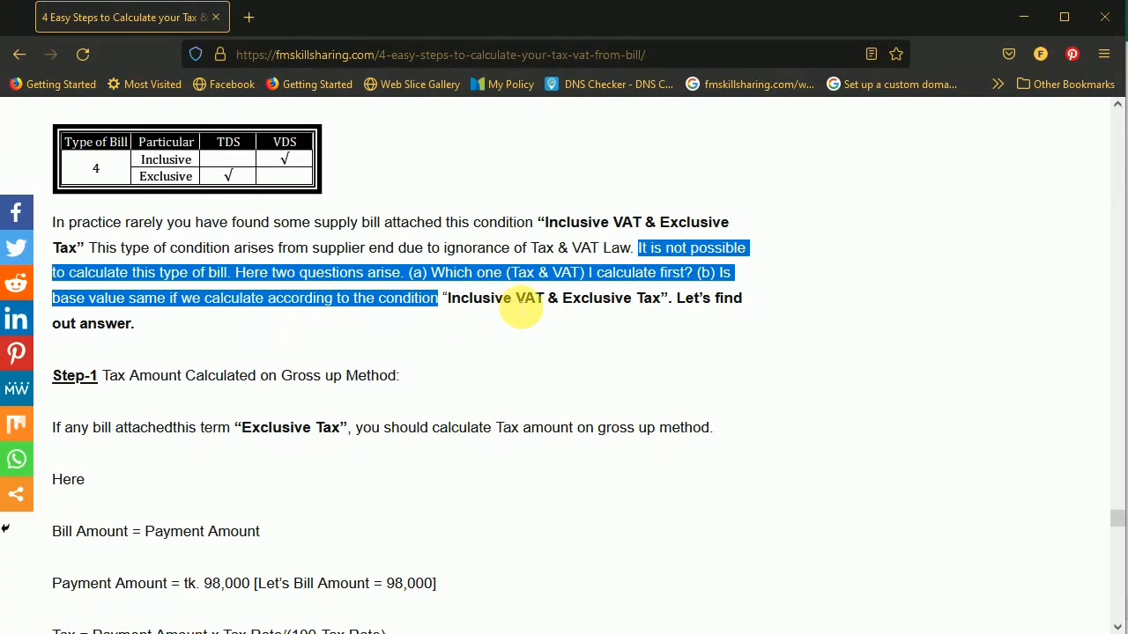
# Step: Review section 4's Step-1 gross-up tax calculation, including the Exclusive Tax rule, payment amount and tax to deduct
pyautogui.scroll(-5, 606, 330)
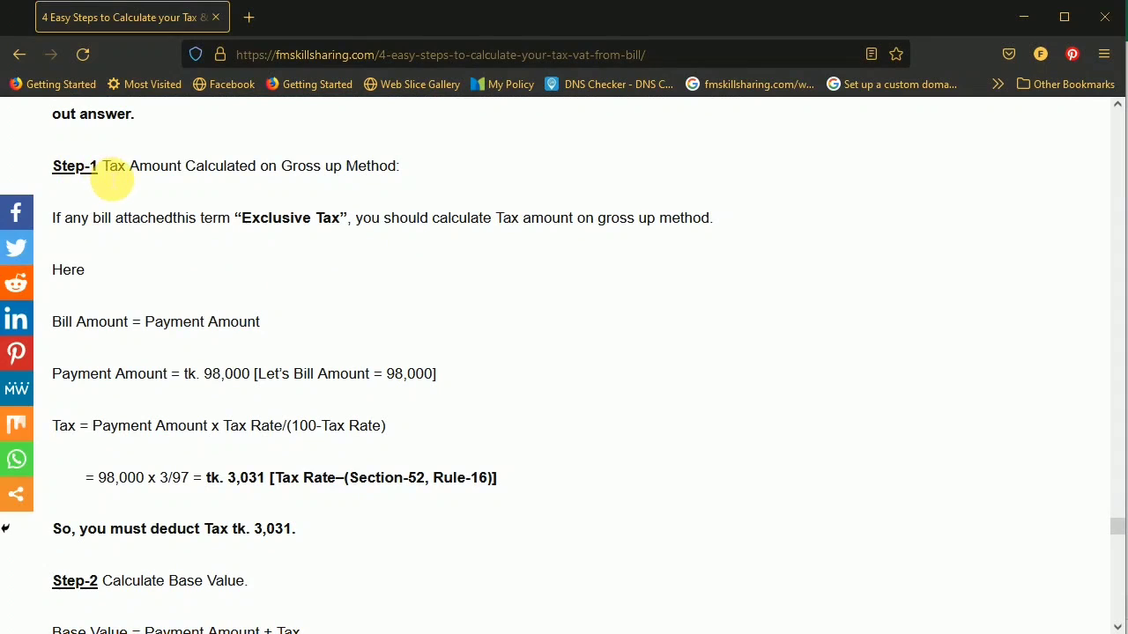
pyautogui.moveTo(103, 167); pyautogui.dragTo(395, 189)
pyautogui.moveTo(53, 219); pyautogui.dragTo(357, 228)
pyautogui.moveTo(370, 229); pyautogui.dragTo(454, 231)
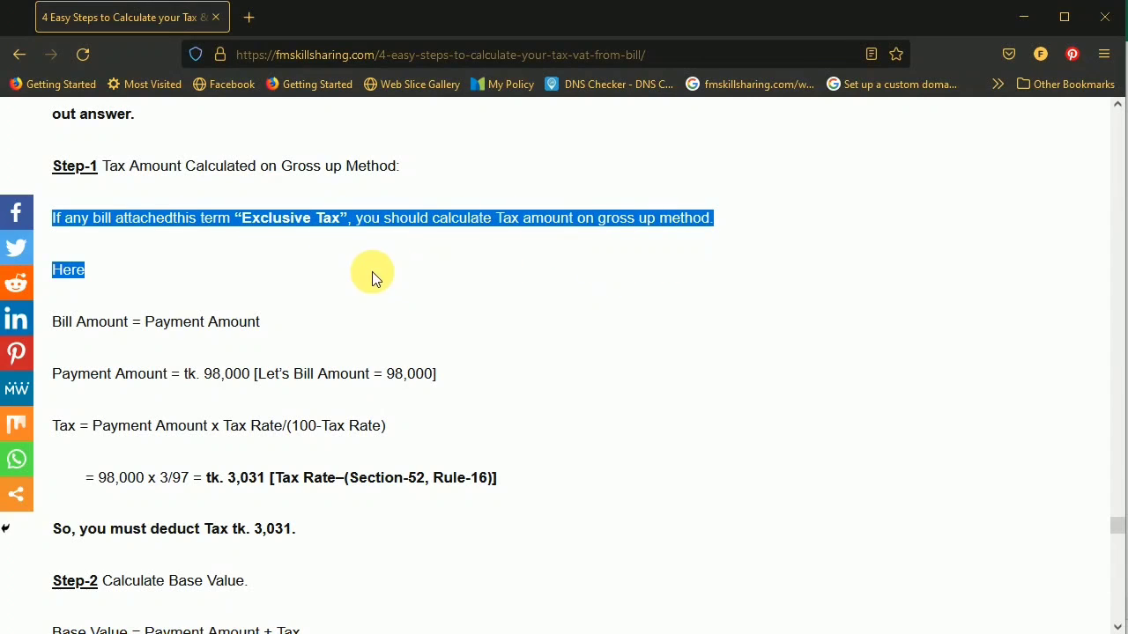
pyautogui.scroll(-2, 238, 318)
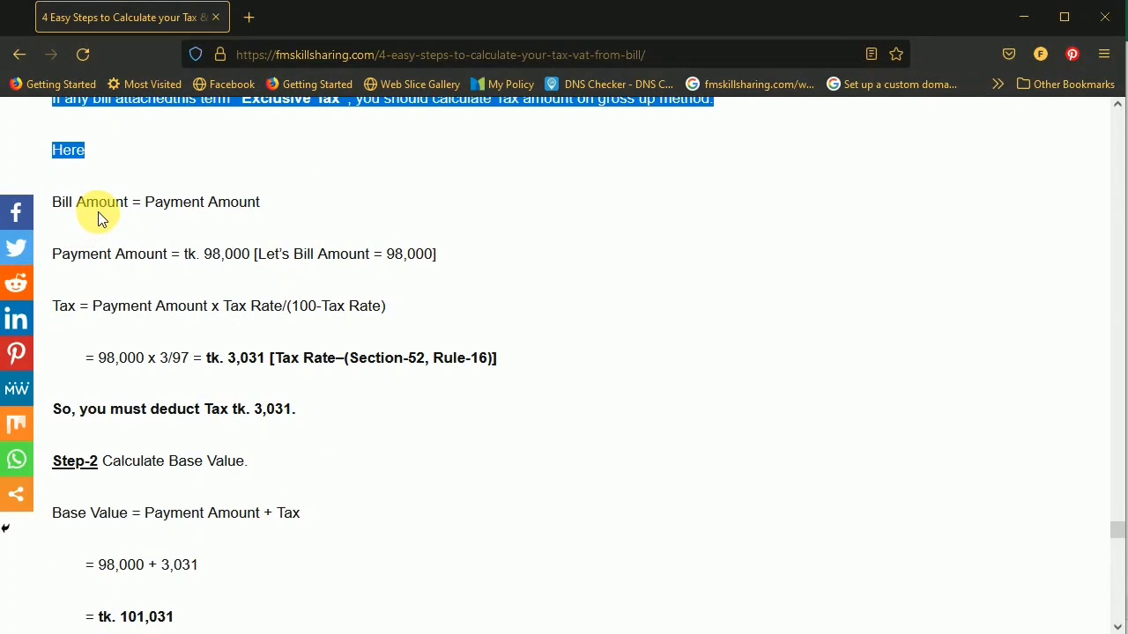
pyautogui.moveTo(61, 204); pyautogui.dragTo(261, 220)
pyautogui.moveTo(226, 359); pyautogui.dragTo(325, 362)
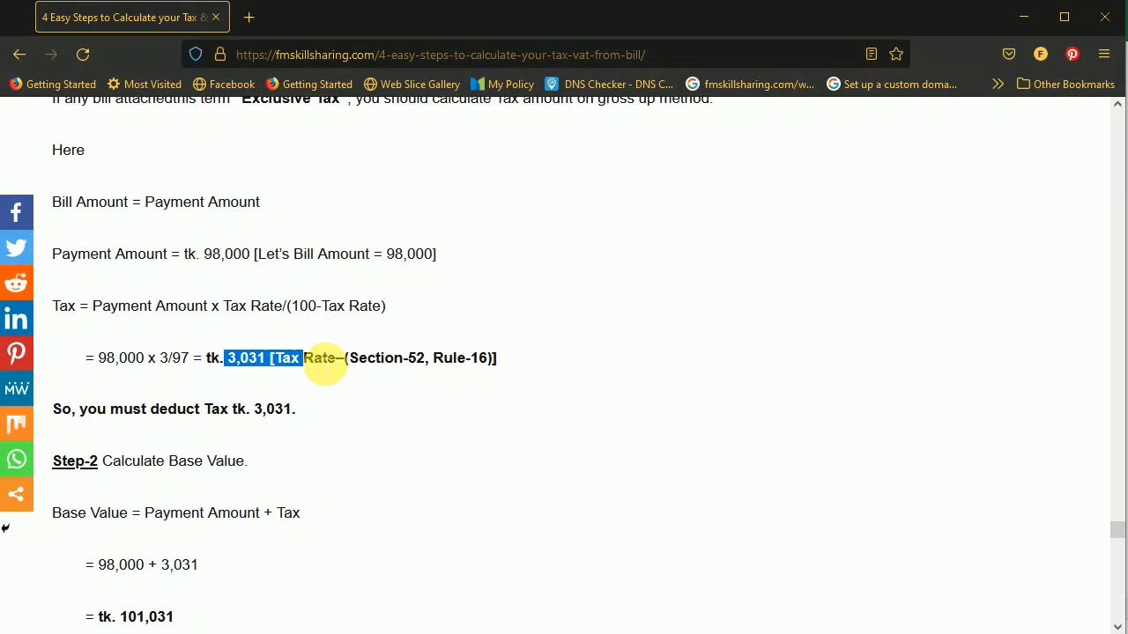
pyautogui.scroll(-2, 96, 325)
pyautogui.moveTo(74, 296); pyautogui.dragTo(290, 300)
# Step: Review the article's Step-2 base value calculation, which adds the tax to the payment amount
pyautogui.scroll(-2, 158, 312)
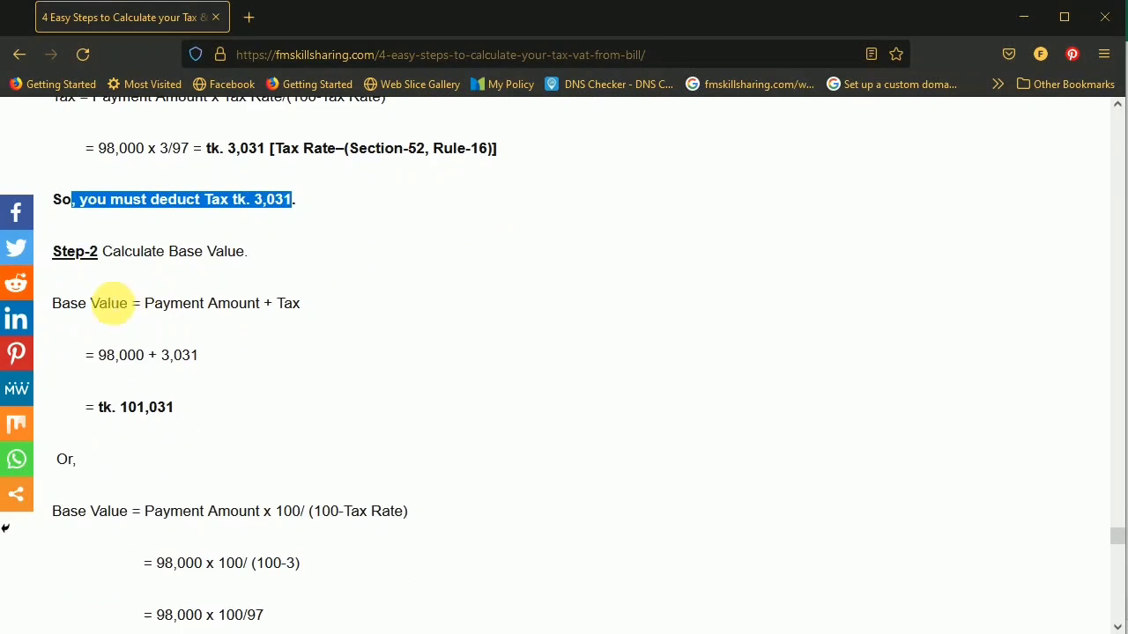
pyautogui.moveTo(103, 256); pyautogui.dragTo(214, 266)
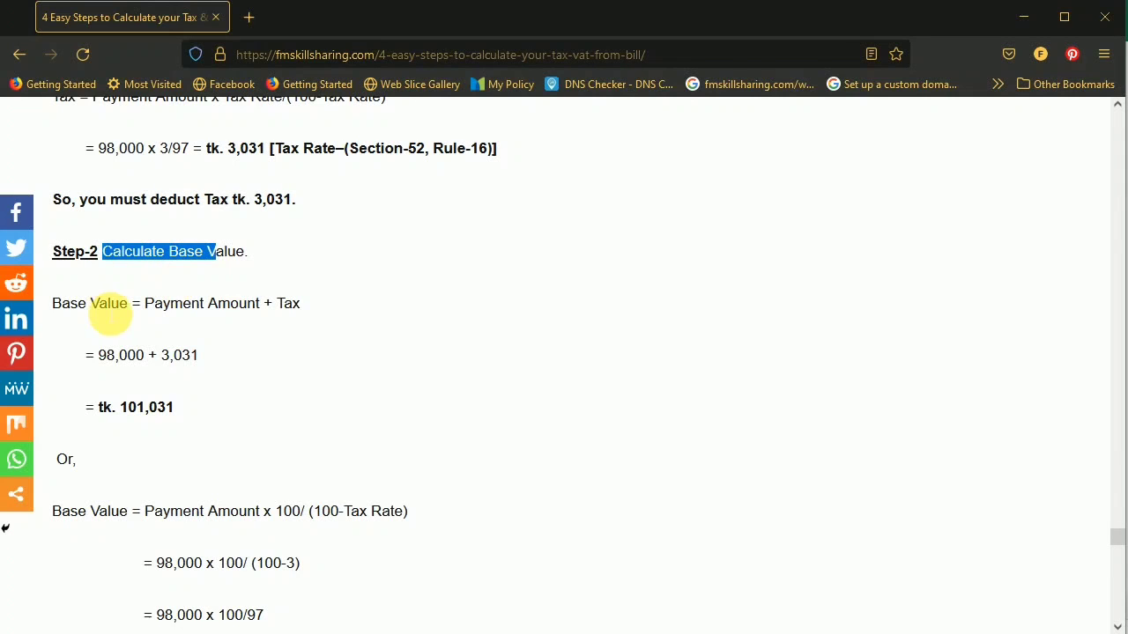
pyautogui.moveTo(120, 407); pyautogui.dragTo(211, 408)
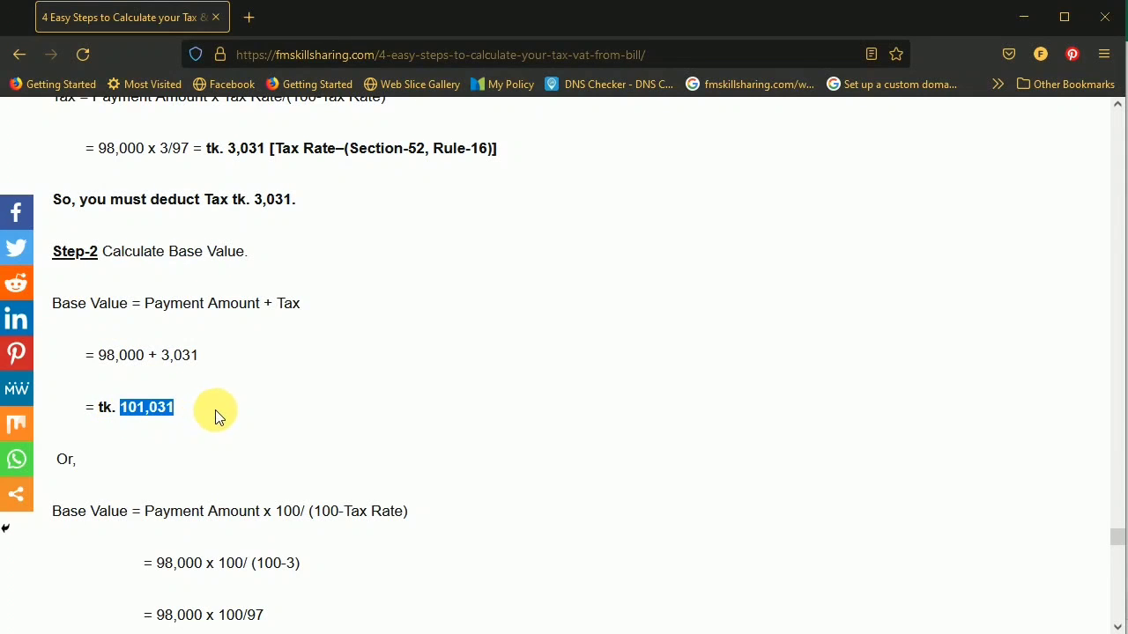
# Step: Examine section 4's Step-3 VAT deduction, including the Inclusive VAT rule and the VAT calculated on the bill amount
pyautogui.scroll(-6, 242, 523)
pyautogui.scroll(-3, 192, 485)
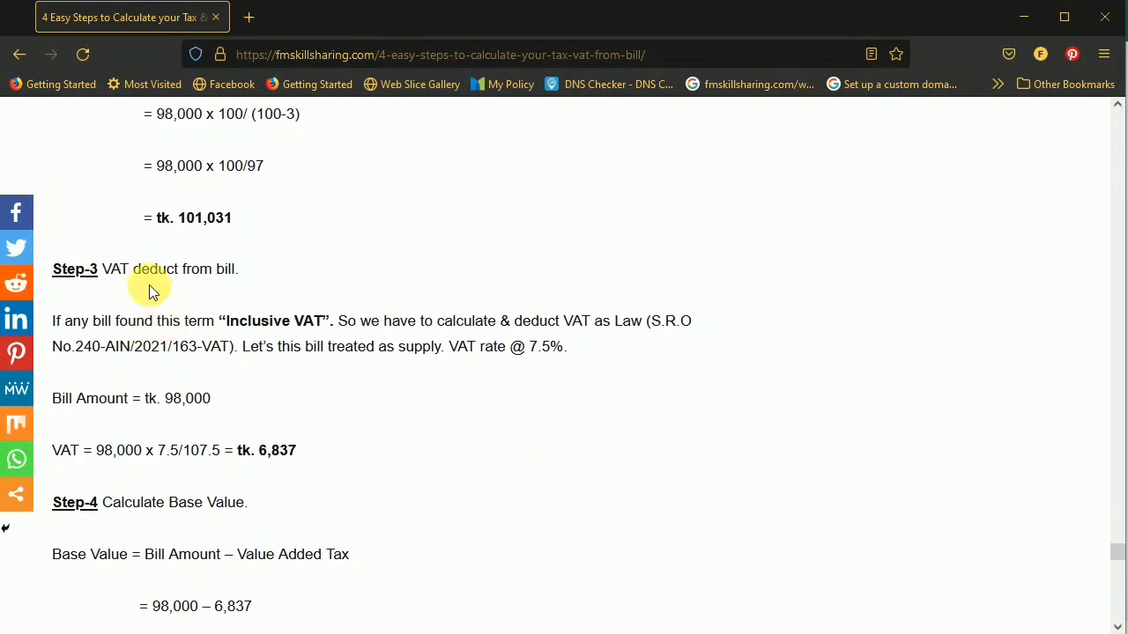
pyautogui.moveTo(110, 269); pyautogui.dragTo(212, 269)
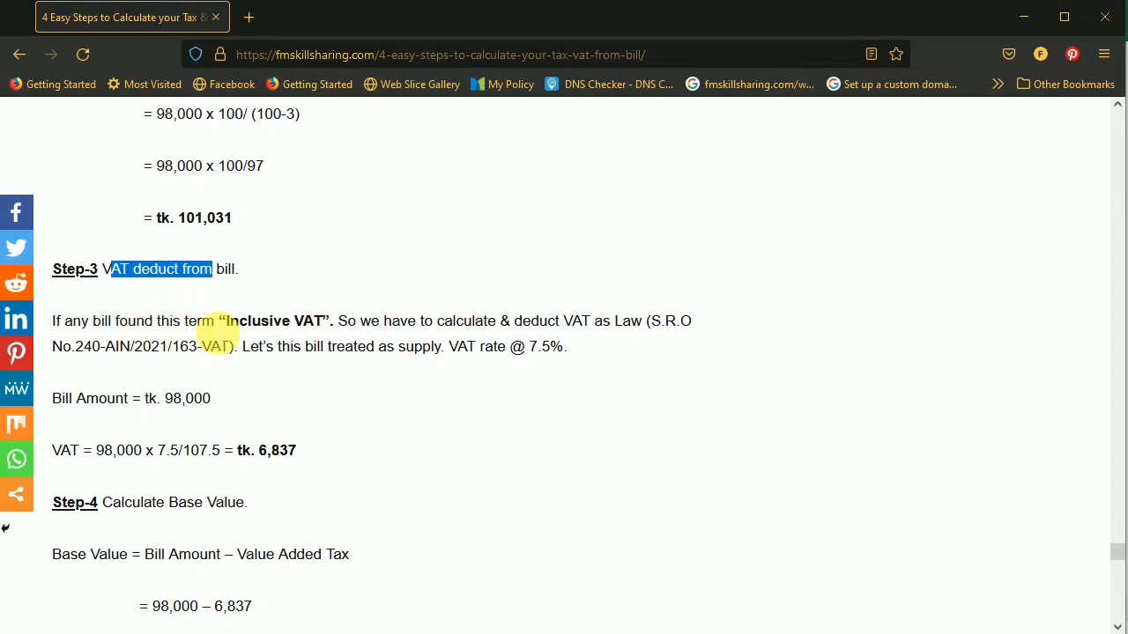
pyautogui.moveTo(230, 321); pyautogui.dragTo(330, 321)
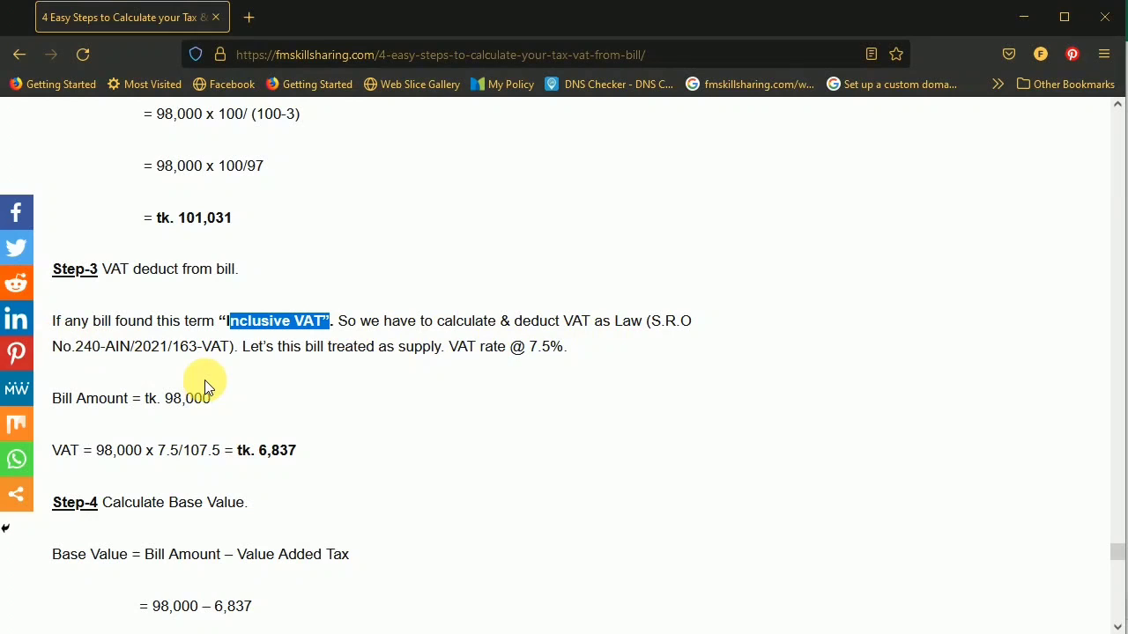
pyautogui.scroll(-2, 212, 379)
pyautogui.moveTo(255, 360); pyautogui.dragTo(298, 361)
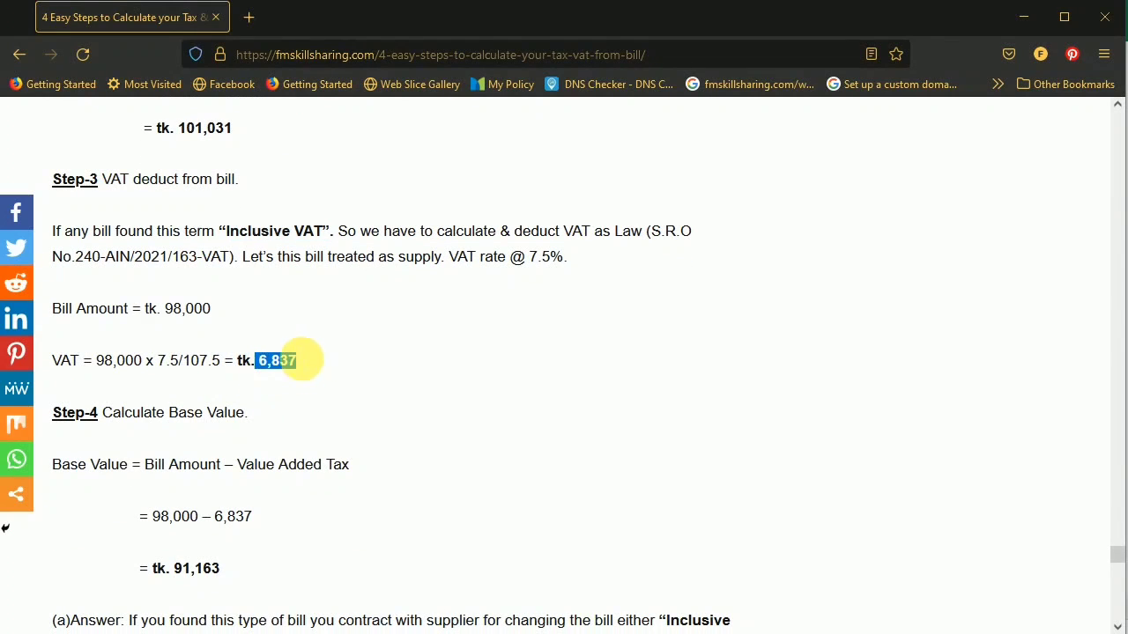
# Step: Review section 4's Step-4 base value calculation, which subtracts the VAT from the bill amount
pyautogui.scroll(-2, 110, 345)
pyautogui.moveTo(114, 329); pyautogui.dragTo(241, 325)
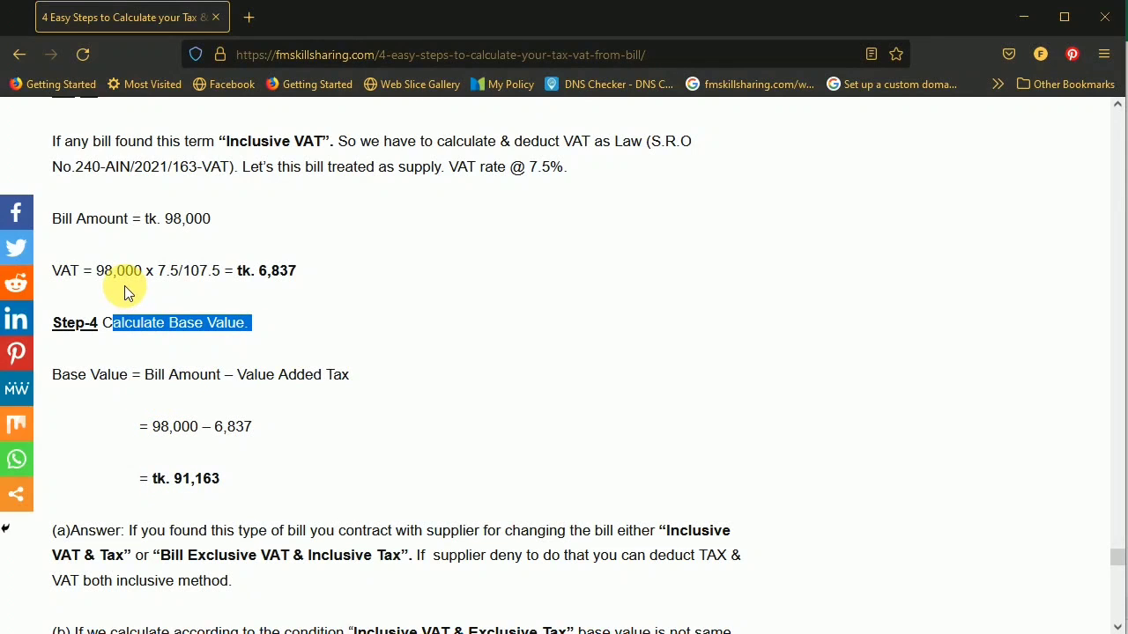
pyautogui.moveTo(175, 479); pyautogui.dragTo(221, 478)
# Step: Read answers (a) and (b) of section 4 and the closing invitation to share calculation problems in the comments
pyautogui.scroll(-3, 221, 472)
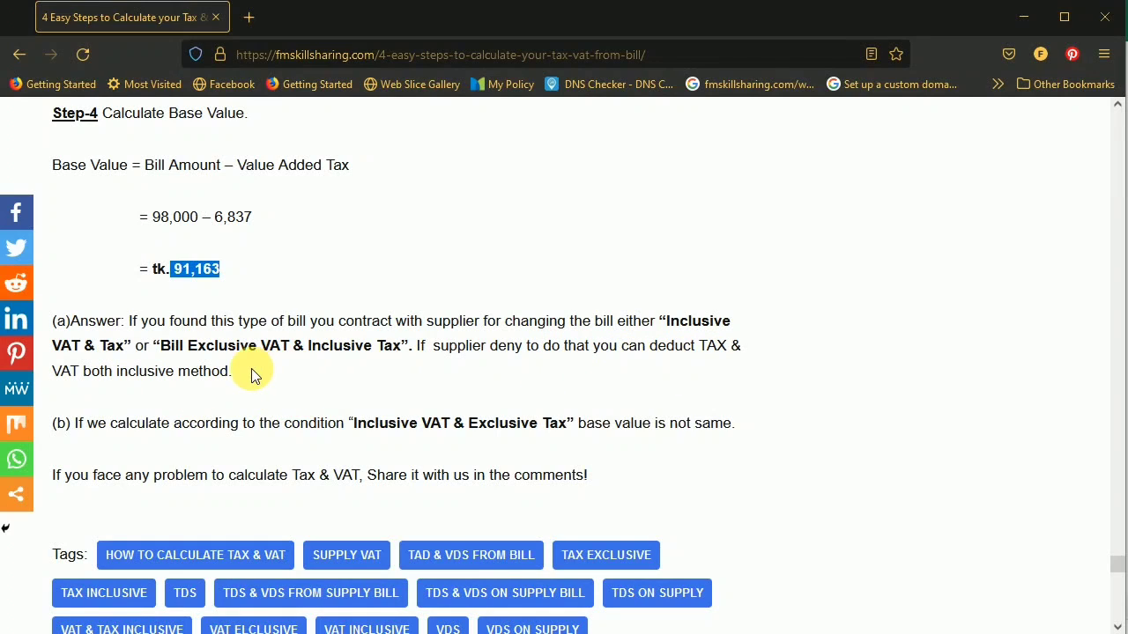
pyautogui.moveTo(233, 372); pyautogui.dragTo(739, 305)
pyautogui.scroll(-3, 262, 352)
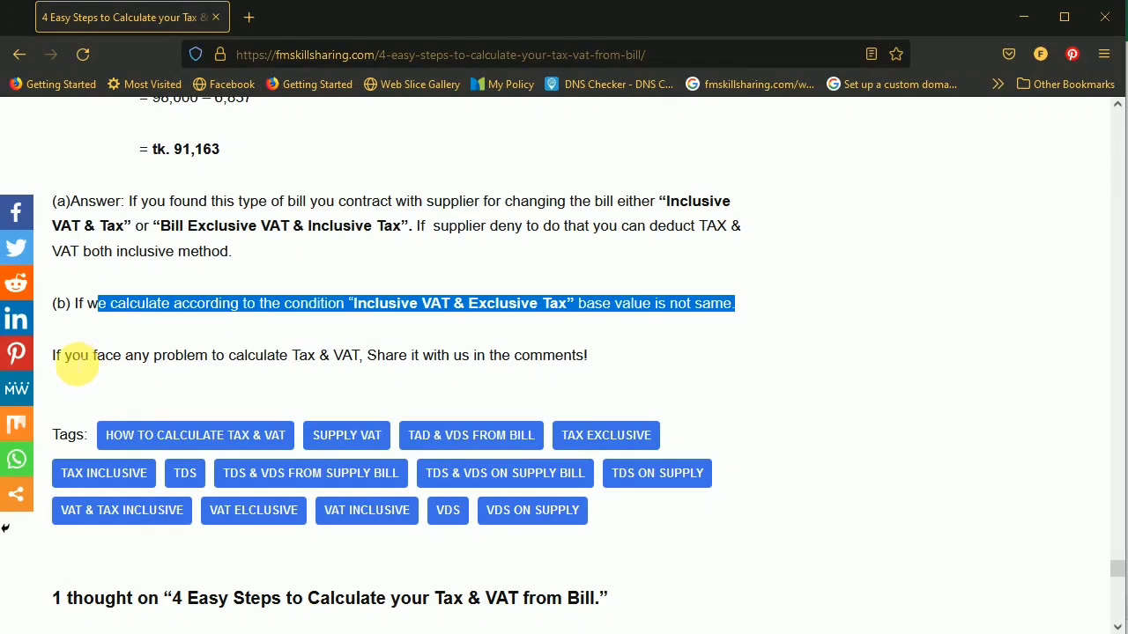
pyautogui.moveTo(68, 359); pyautogui.dragTo(592, 370)
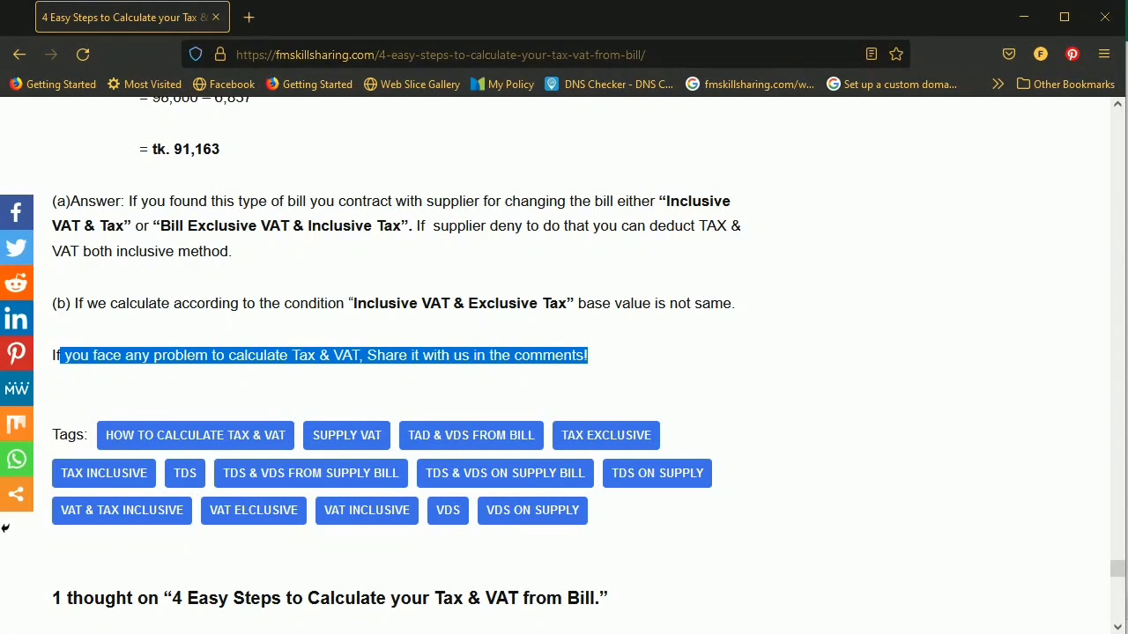
# Step: Switch to the Excel supplier calculator and set the first bill's Bill Amount to 1,098,000
pyautogui.click(963, 600)
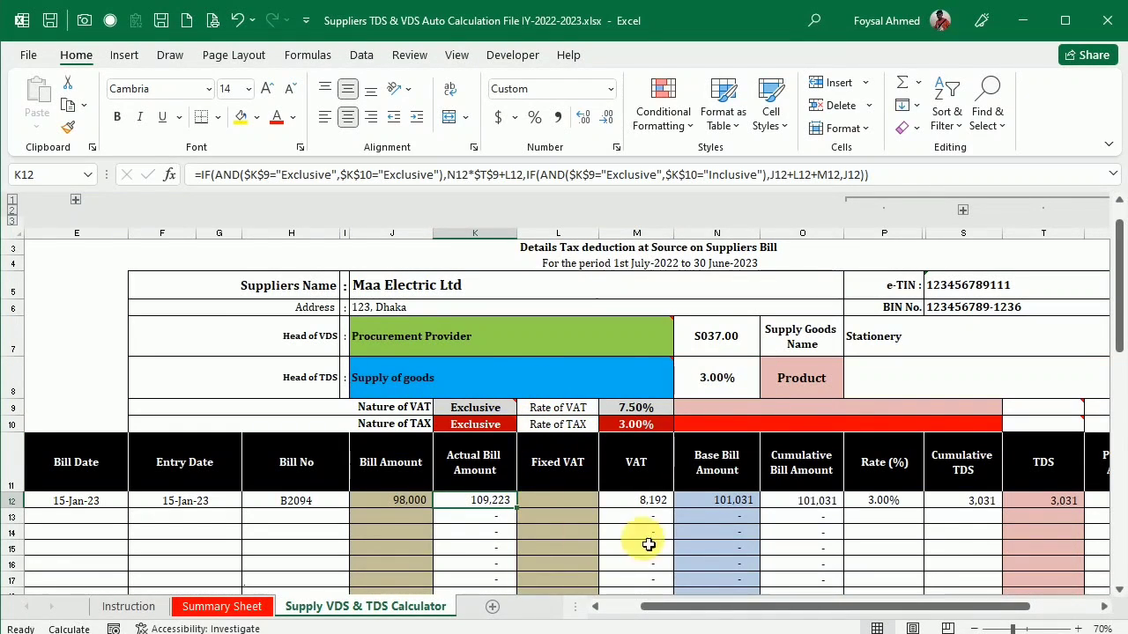
pyautogui.click(475, 407)
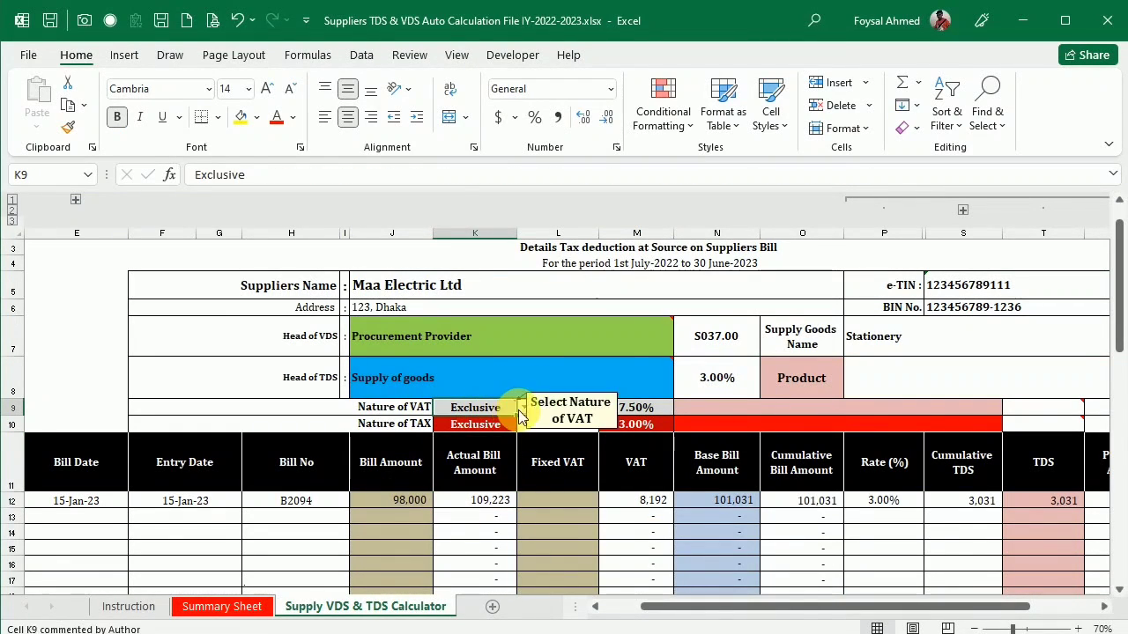
pyautogui.doubleClick(381, 500)
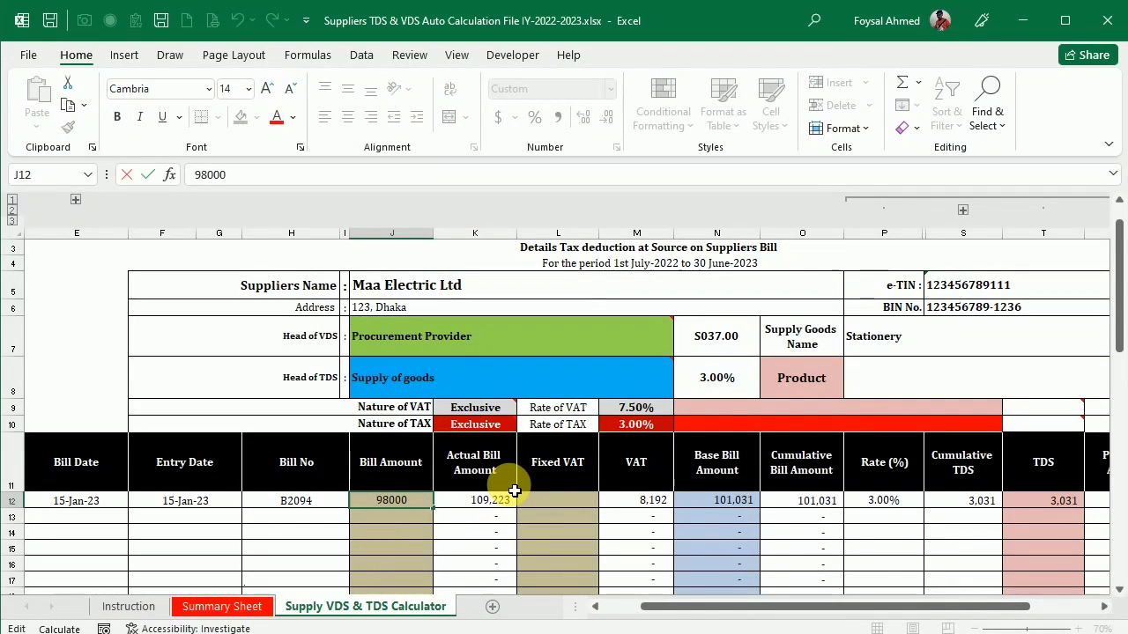
pyautogui.write('10')
pyautogui.press('Return')
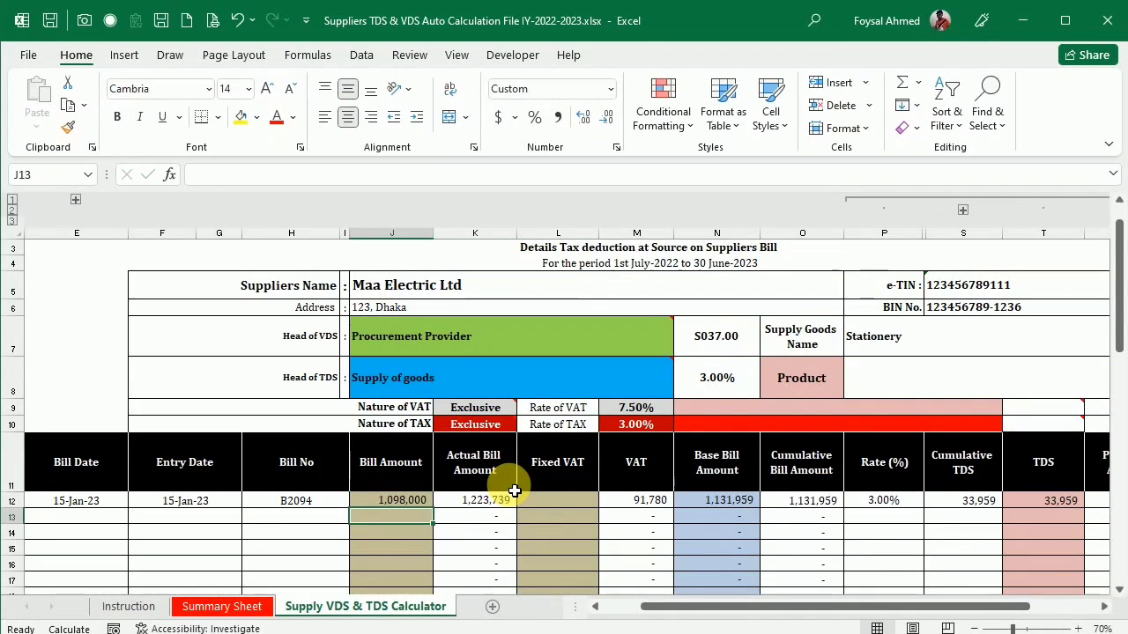
# Step: Set the first bill's Bill Amount to 5,000,000 to test the supply of goods tax rate
pyautogui.click(379, 499)
pyautogui.doubleClick(384, 501)
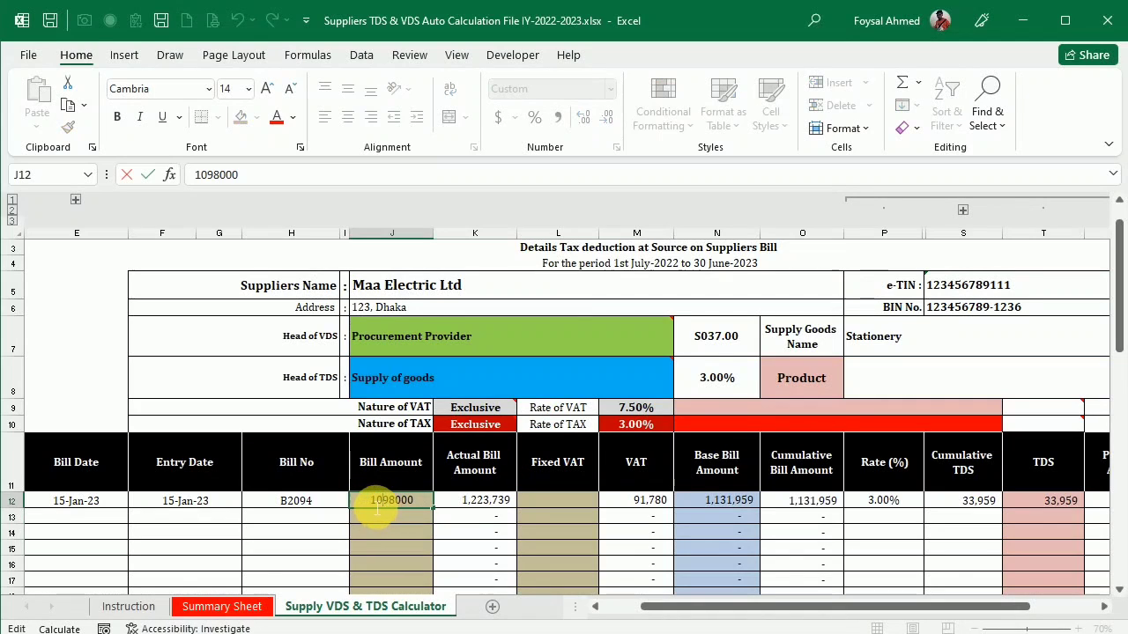
pyautogui.doubleClick(403, 509)
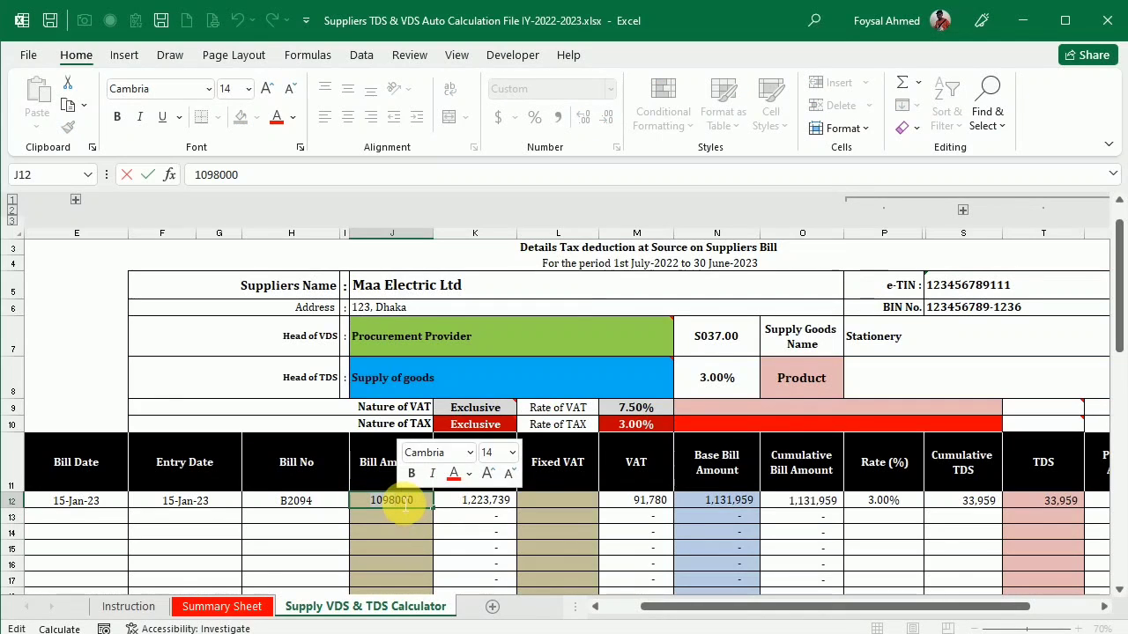
pyautogui.write('5000')
pyautogui.press('Return')
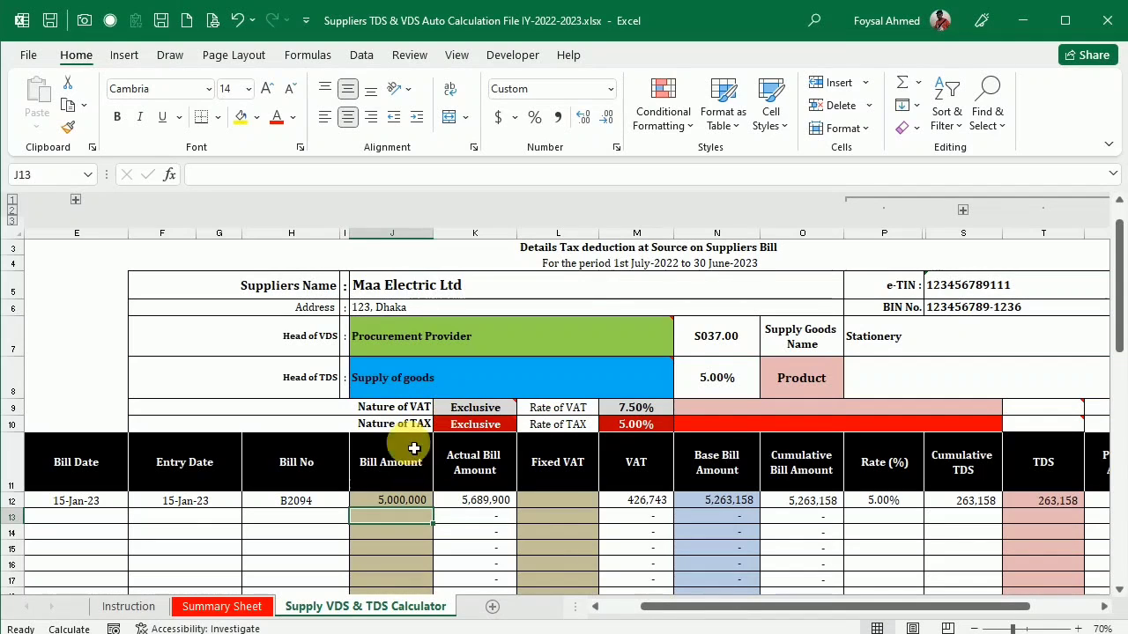
# Step: Set the first bill's Bill Amount to 20,000,000 to test the tax rate on a larger supply
pyautogui.click(393, 501)
pyautogui.doubleClick(390, 502)
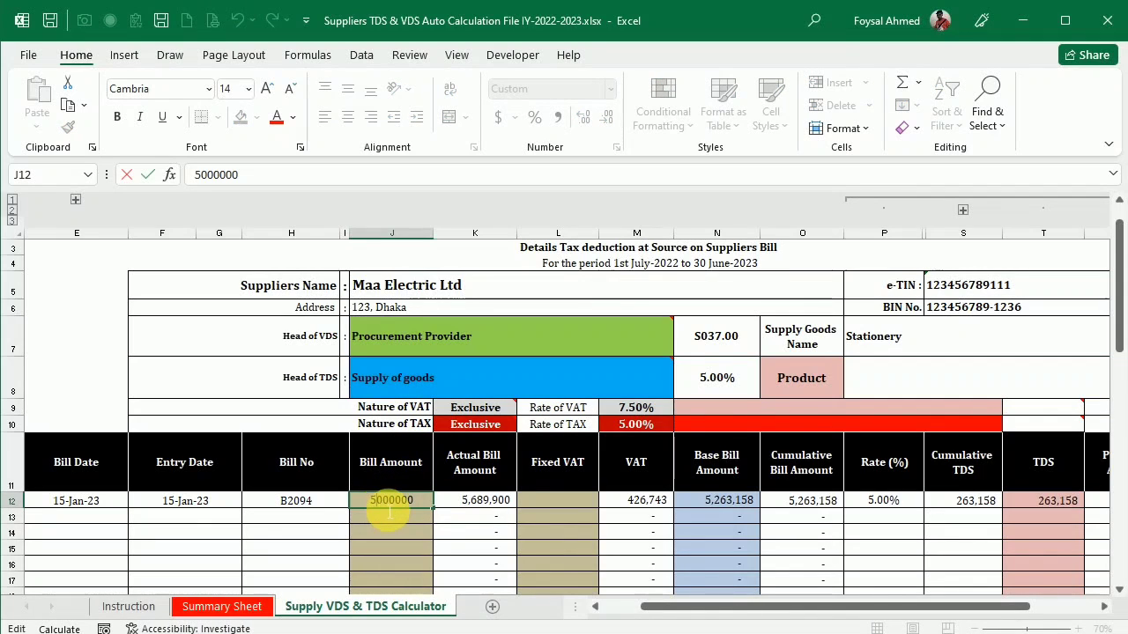
pyautogui.doubleClick(390, 501)
pyautogui.write('2000000')
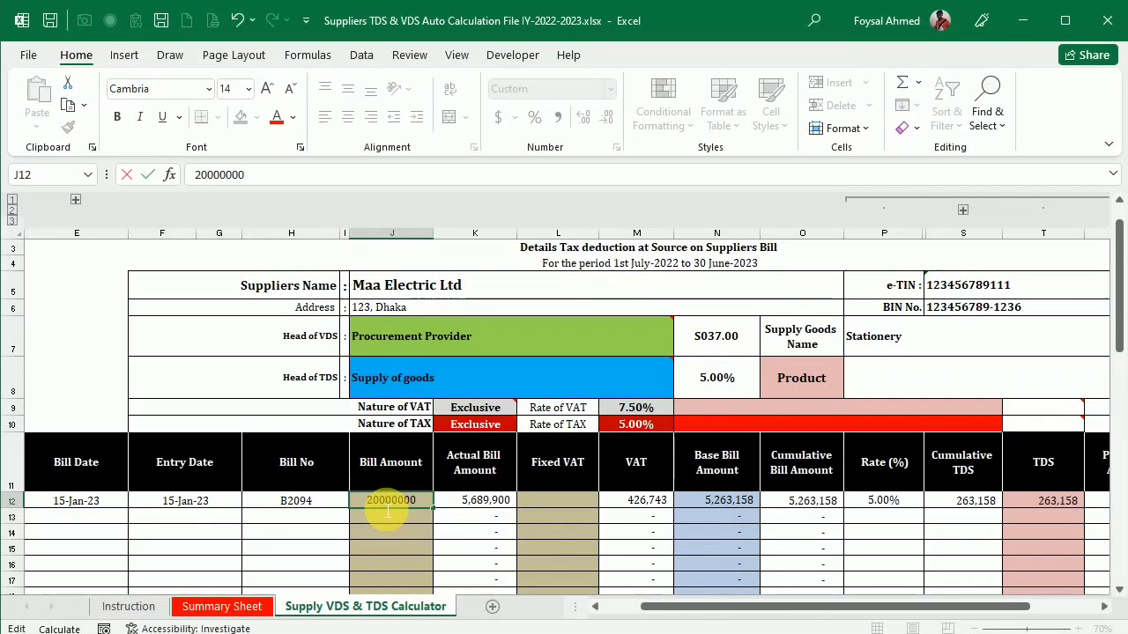
pyautogui.press('Return')
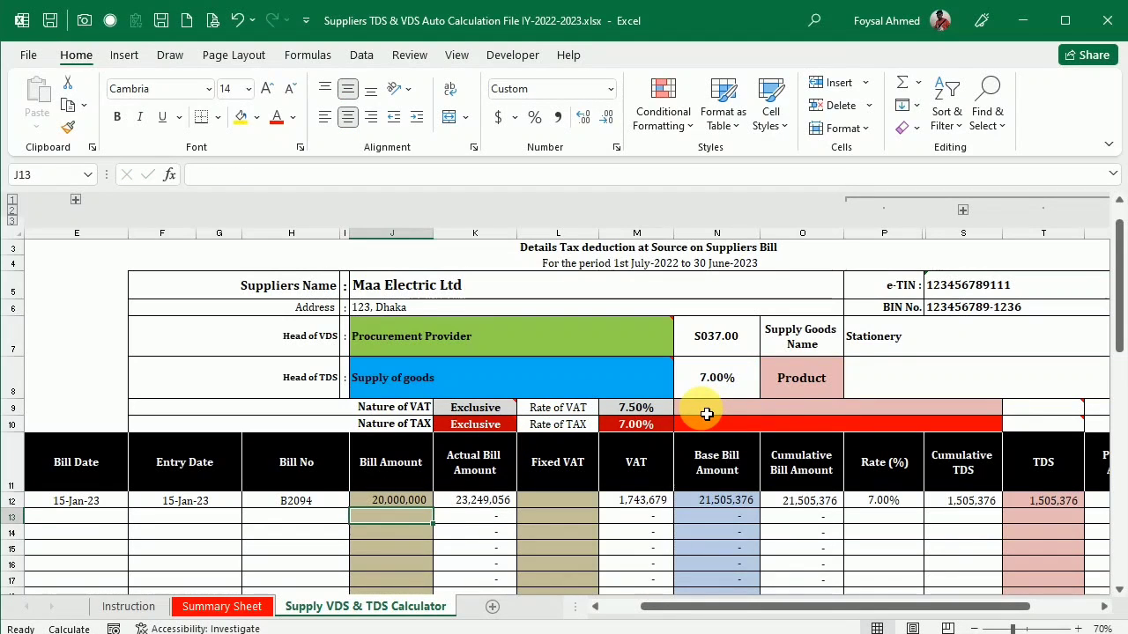
# Step: Return to the browser article and examine the Leave a Reply form's Name, Email and Comment fields
pyautogui.hotkey('alt', 'Tab')
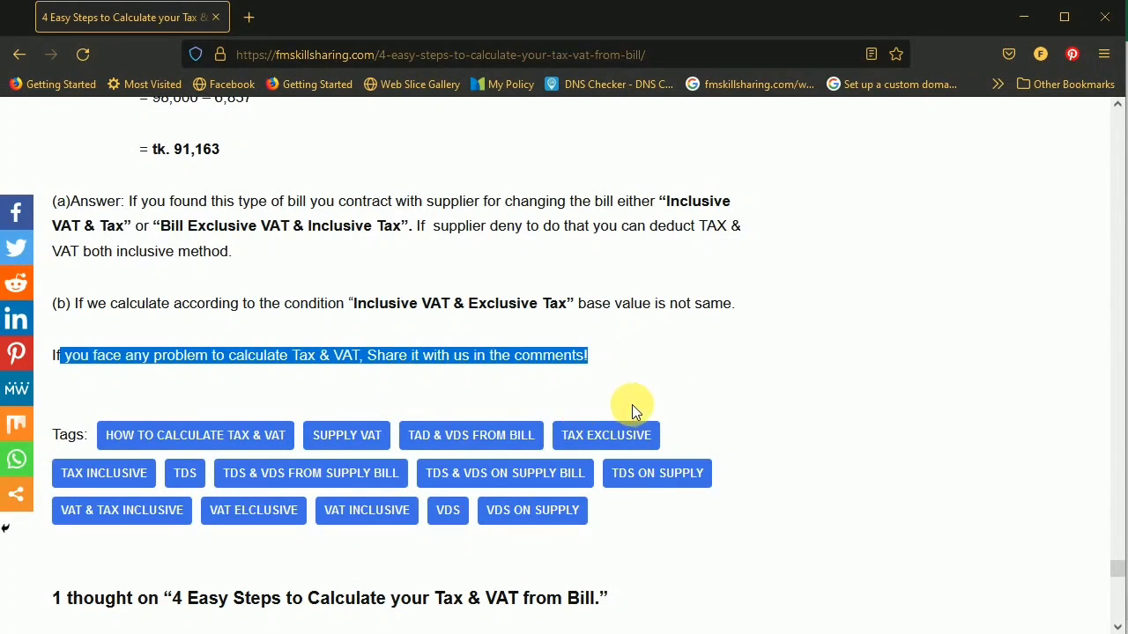
pyautogui.scroll(1, 632, 405)
pyautogui.scroll(-8, 632, 399)
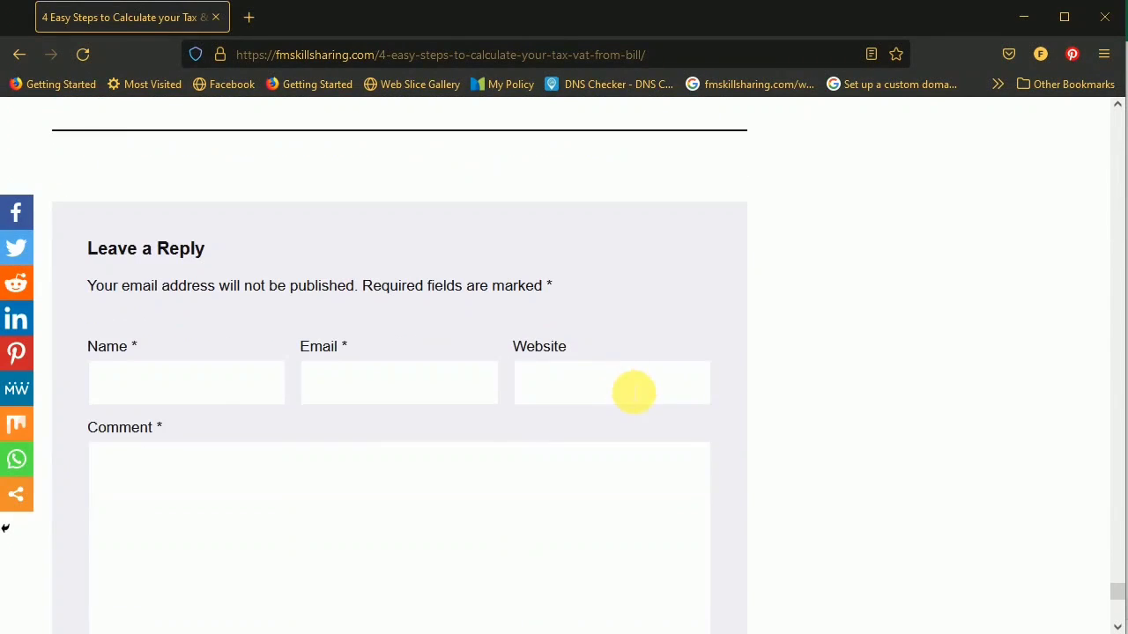
pyautogui.click(206, 385)
pyautogui.click(401, 395)
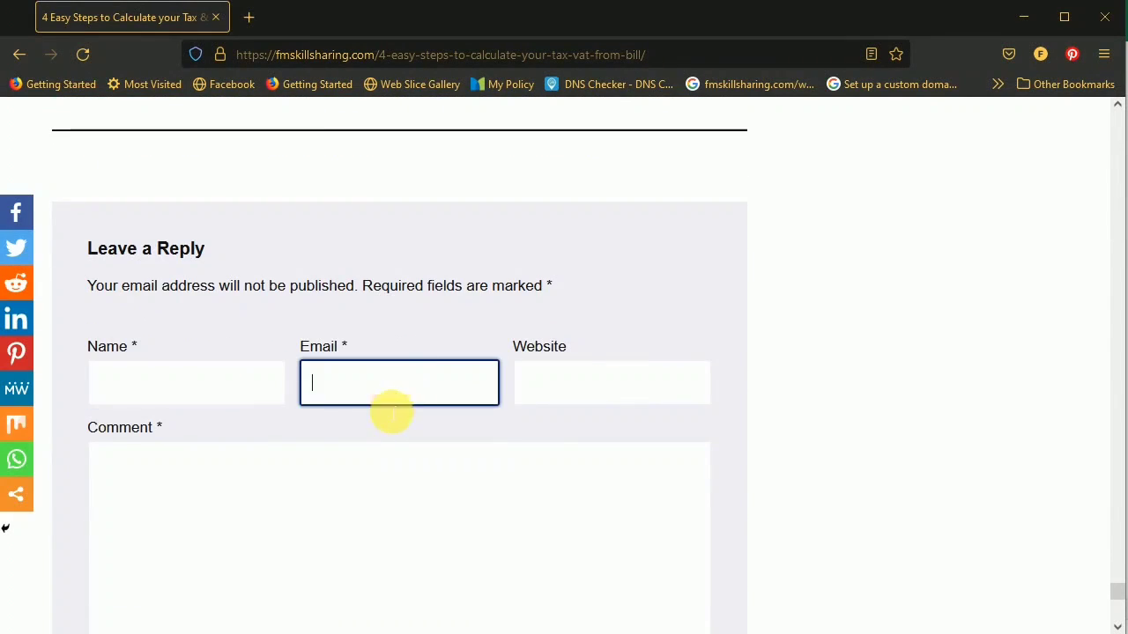
pyautogui.scroll(-2, 264, 394)
pyautogui.click(244, 390)
pyautogui.scroll(-2, 234, 373)
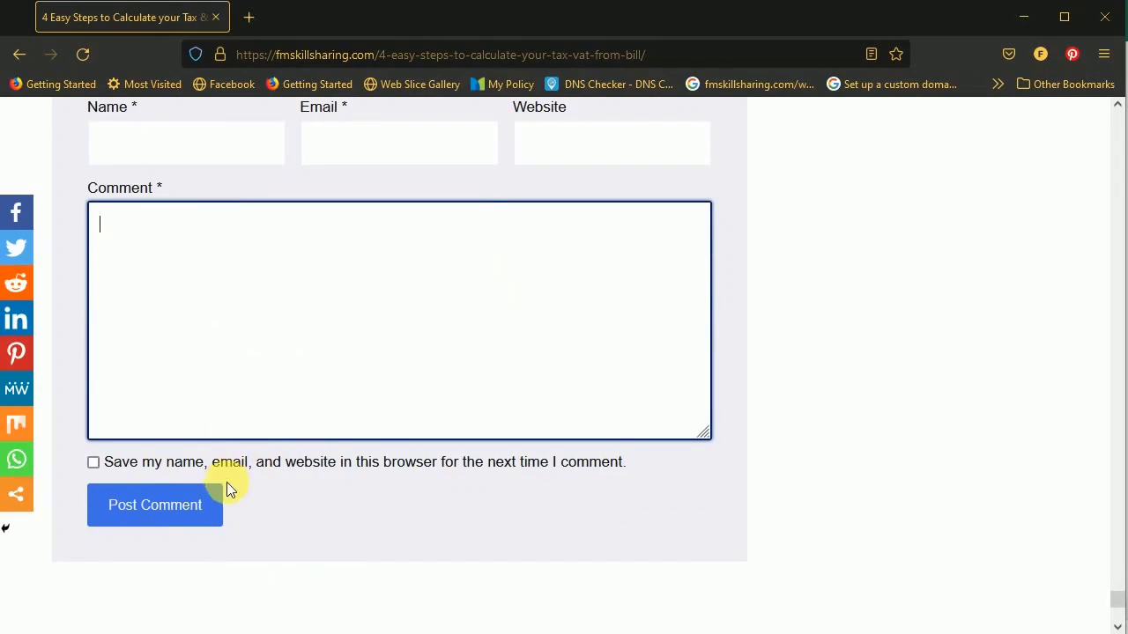
# Step: Go back through the article to section 1, Who will deduct VAT & Tax from Bill?
pyautogui.scroll(13, 348, 392)
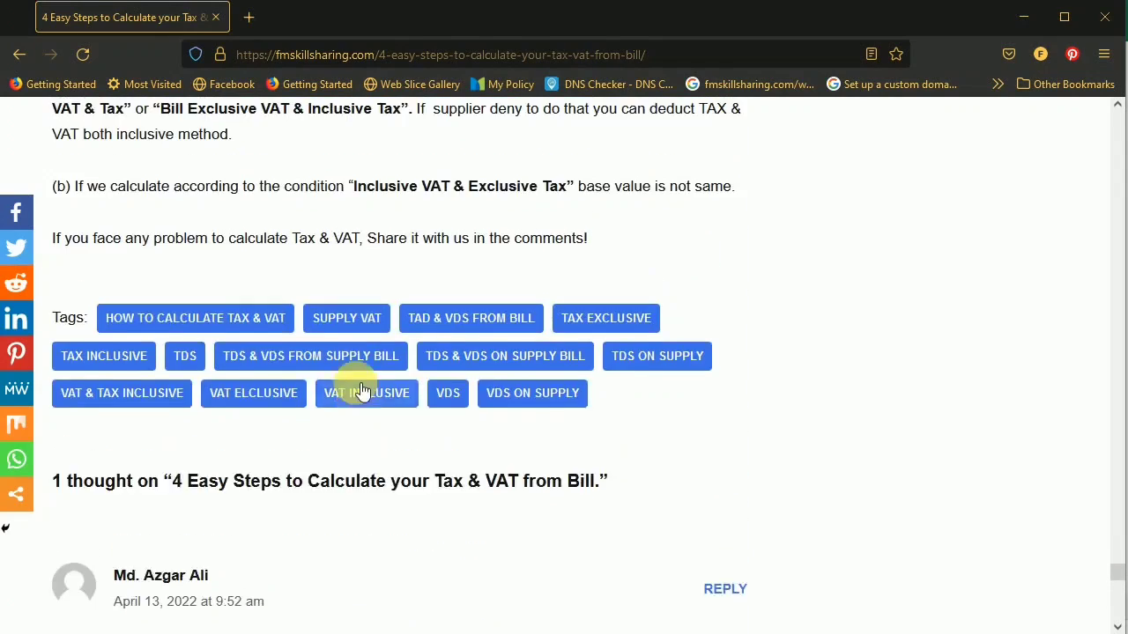
pyautogui.moveTo(1116, 559); pyautogui.dragTo(1073, 158)
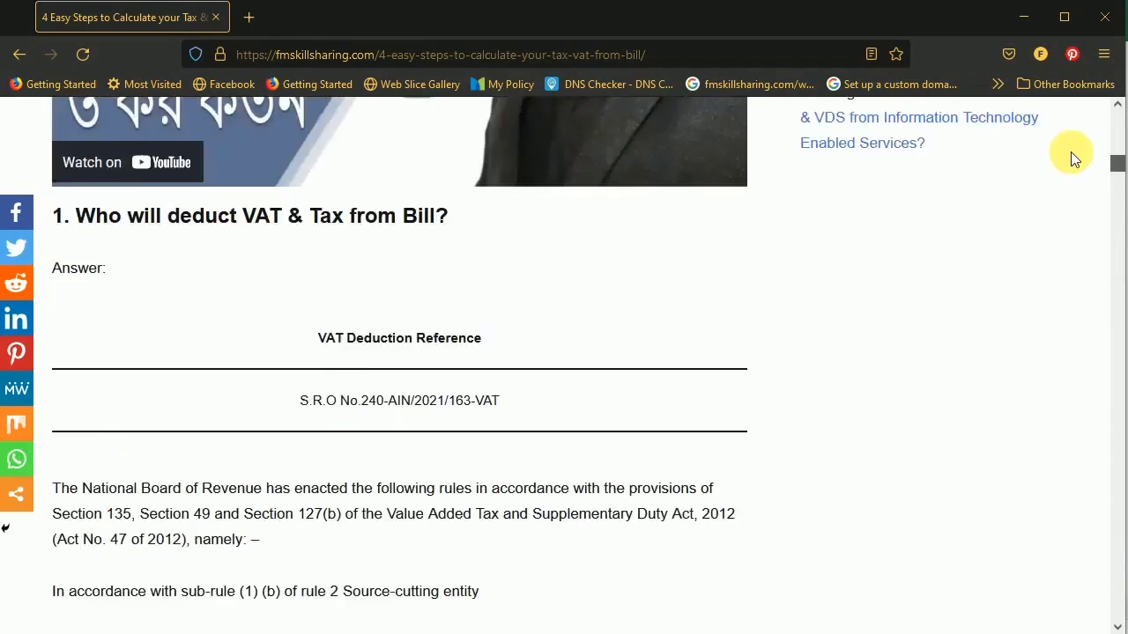